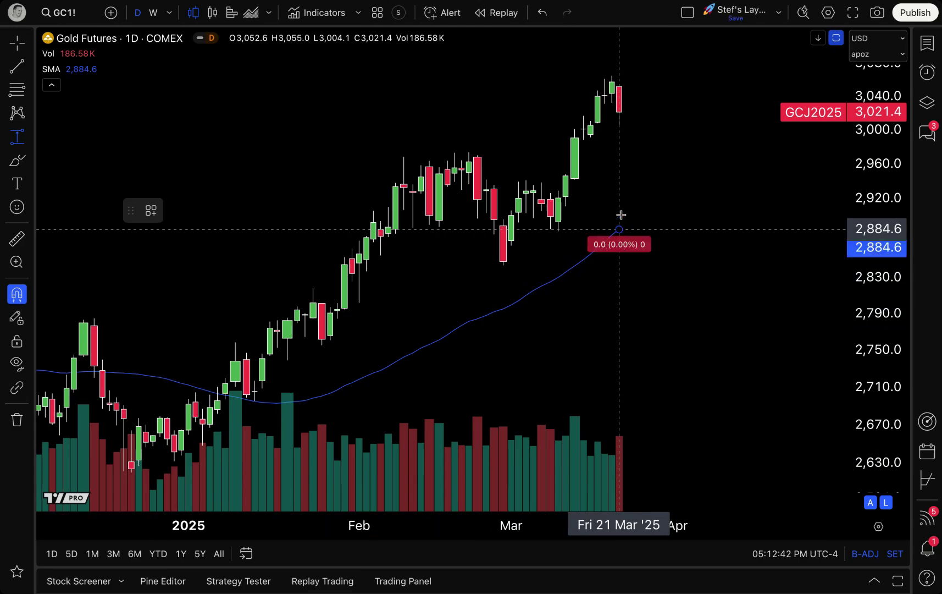
# Step: Finish the price range from the SMA at 2,884.6 up to the latest candle at 3,053.0
pyautogui.click(652, 86)
pyautogui.click(688, 166)
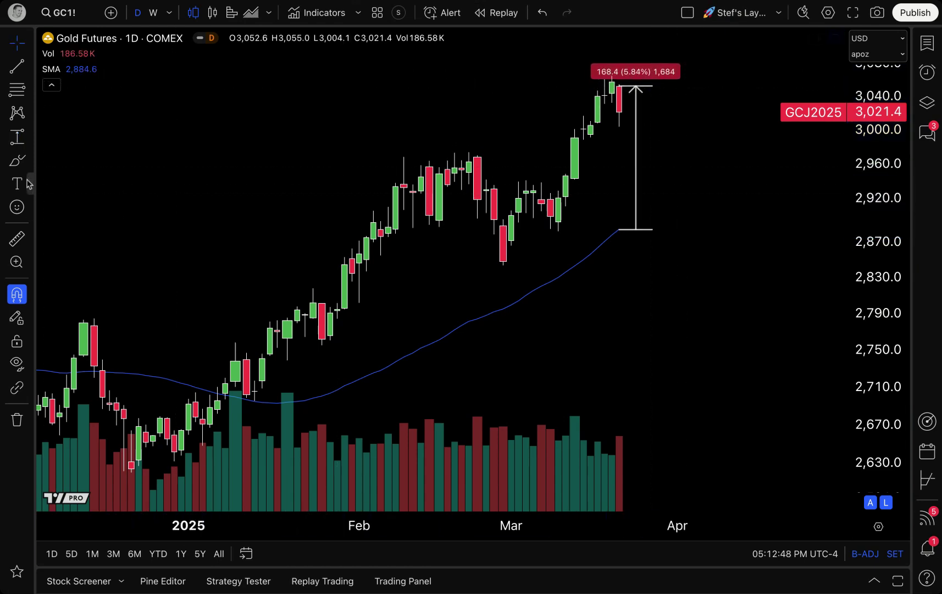
# Step: Circle the price range's lower anchor on the SMA with the brush, and delete the circle
pyautogui.moveTo(615, 223)
pyautogui.mouseDown()
pyautogui.moveTo(612, 241)
pyautogui.moveTo(631, 224)
pyautogui.moveTo(610, 231)
pyautogui.moveTo(611, 221)
pyautogui.mouseUp()
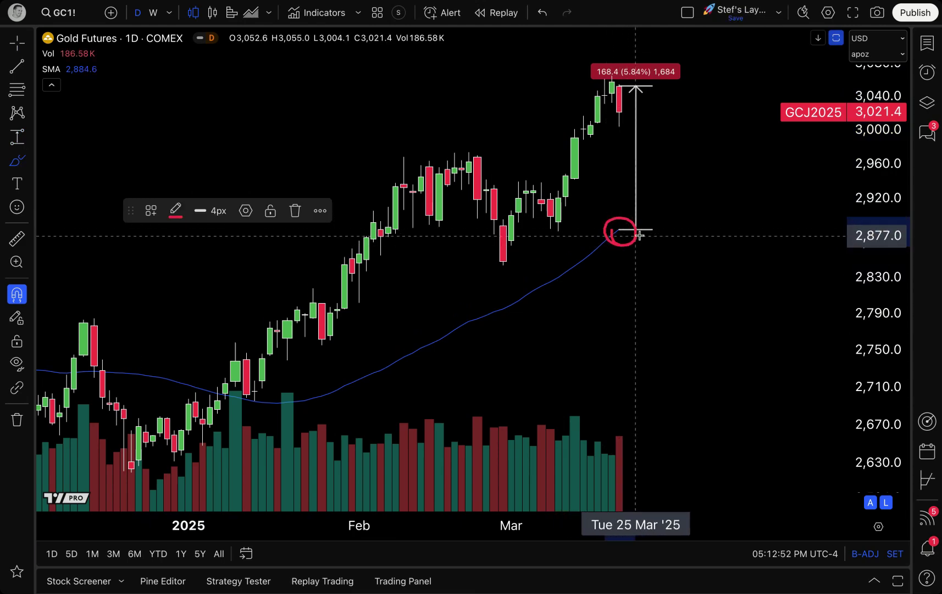
pyautogui.press('Delete')
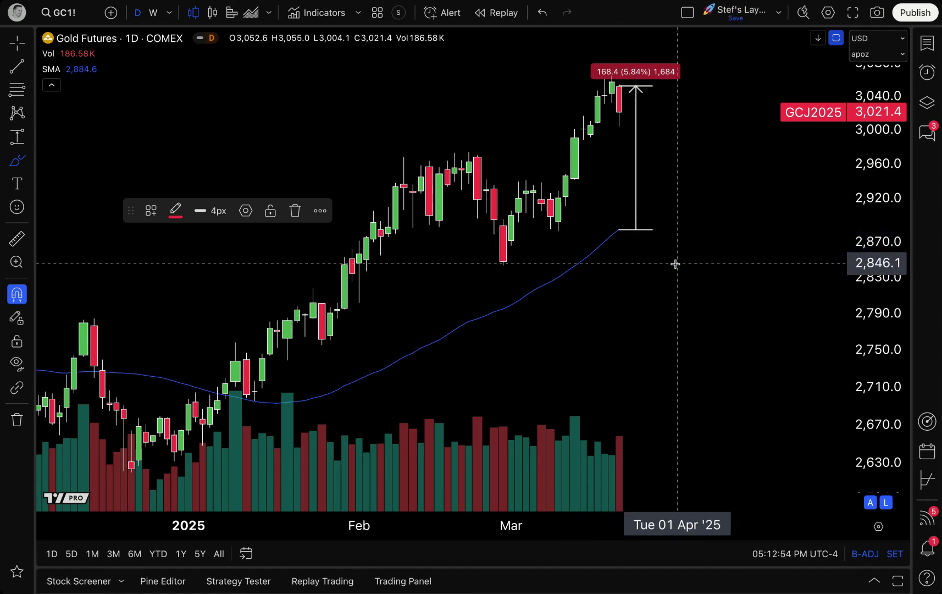
# Step: View the magnet options, and delete the price range from the chart
pyautogui.click(31, 296)
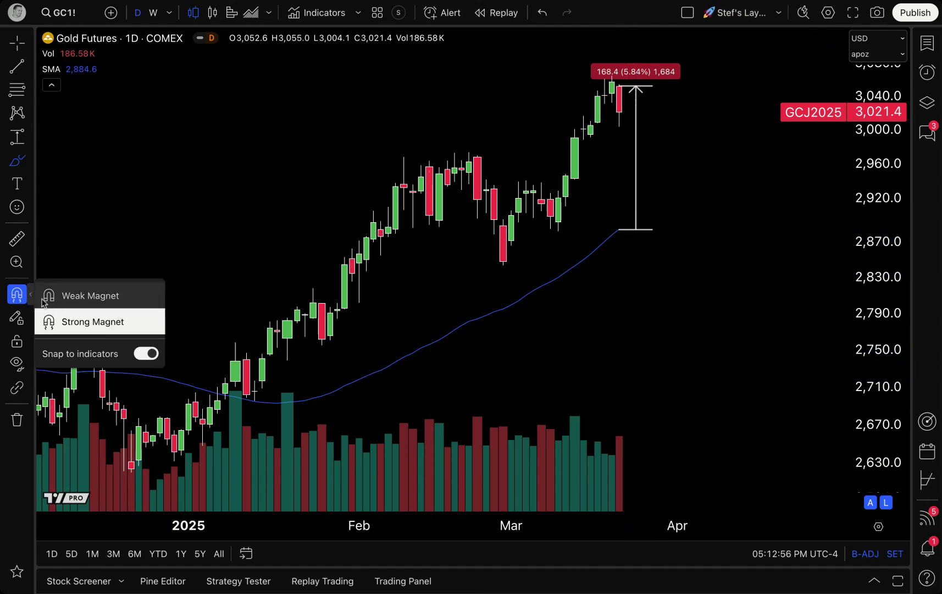
pyautogui.press('Escape')
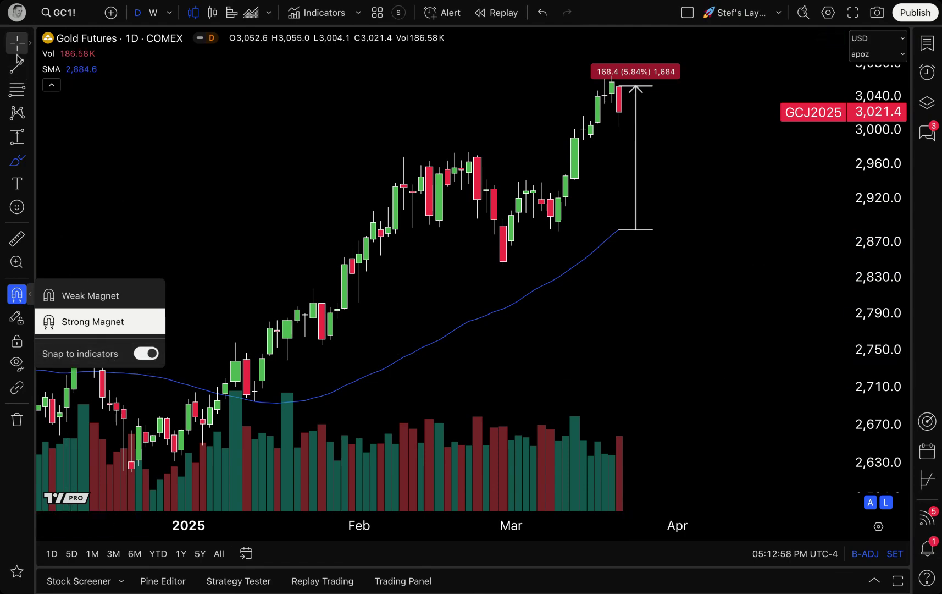
pyautogui.click(635, 204)
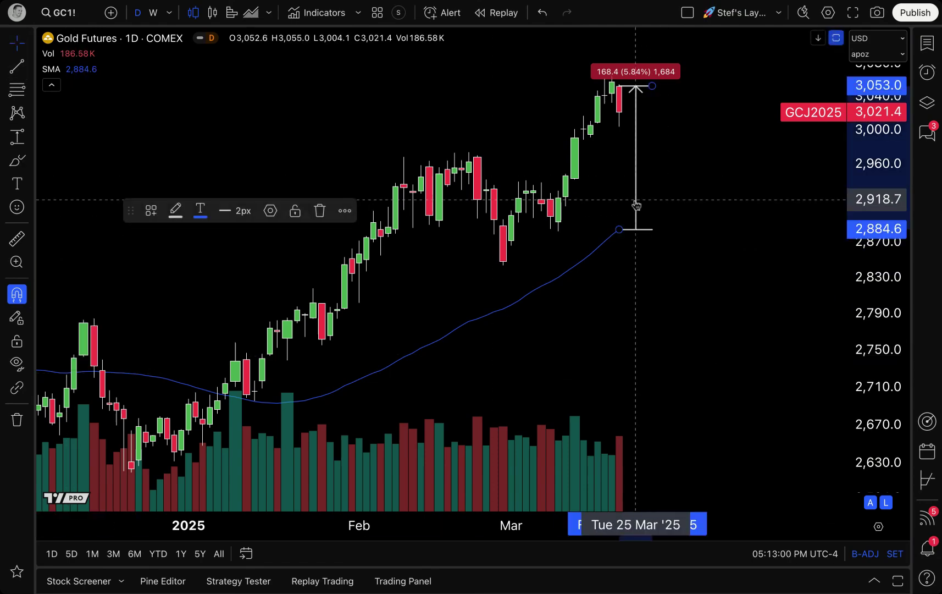
pyautogui.press('Delete')
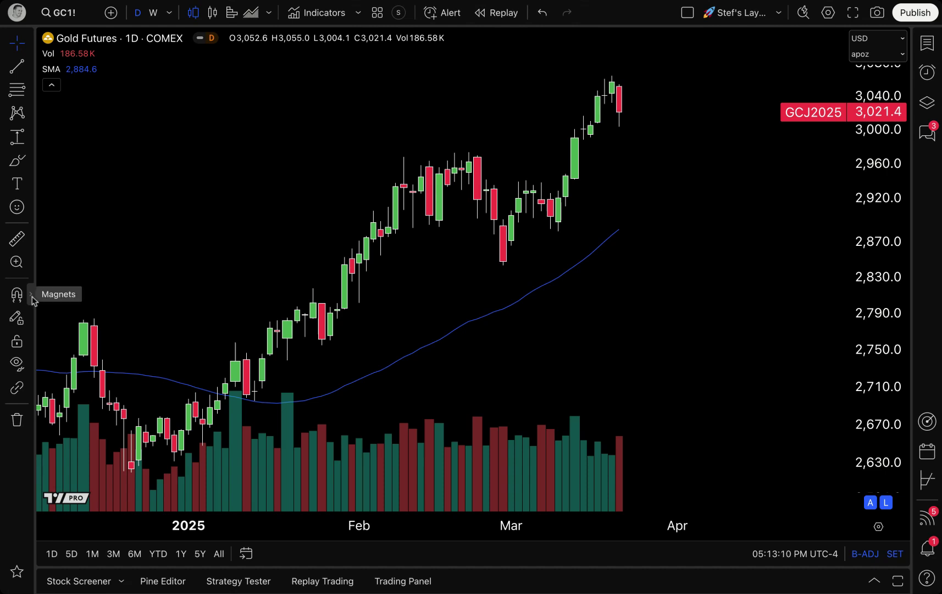
# Step: Switch the drawing magnet to Weak Magnet and activate the Trend Line tool
pyautogui.click(31, 296)
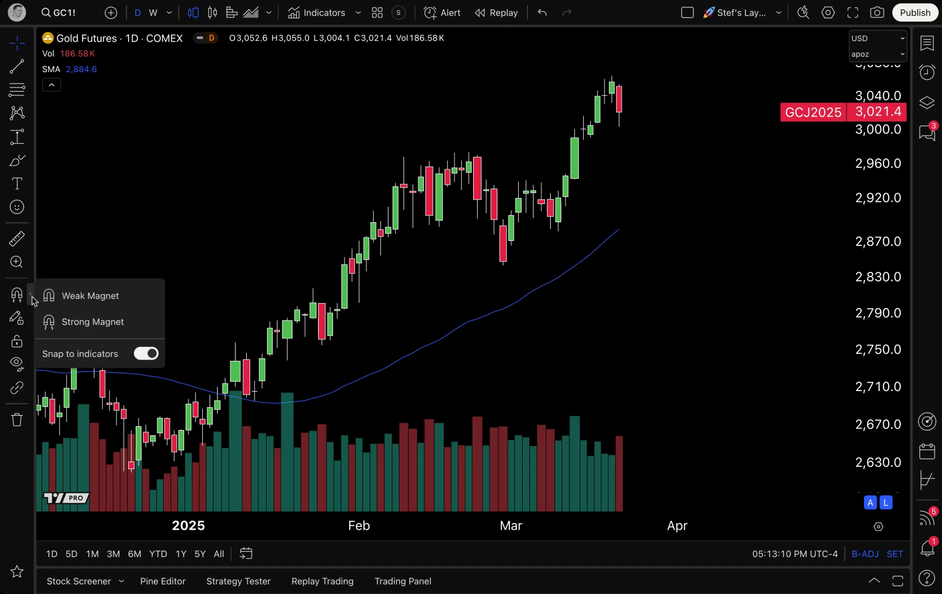
pyautogui.click(75, 298)
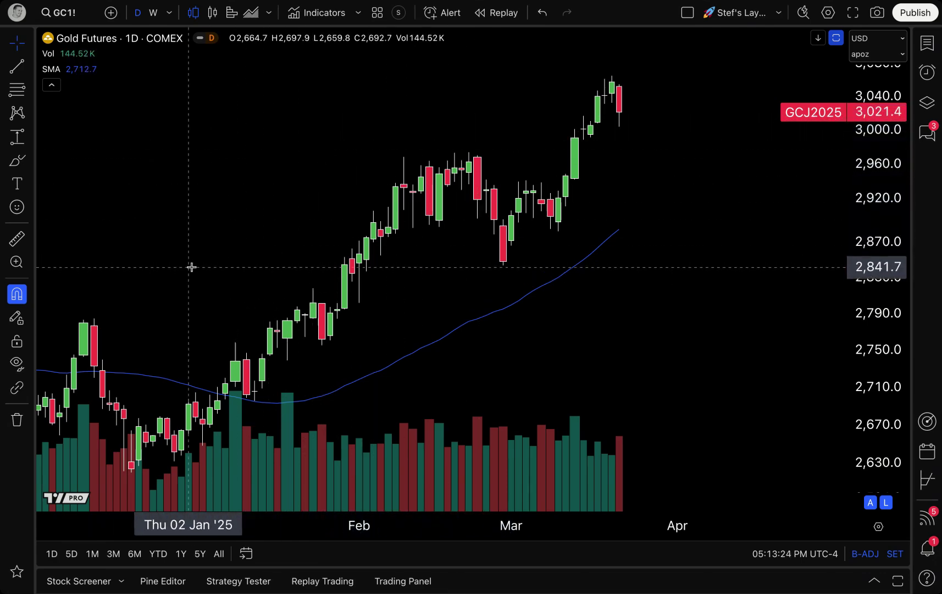
pyautogui.click(29, 68)
pyautogui.click(109, 89)
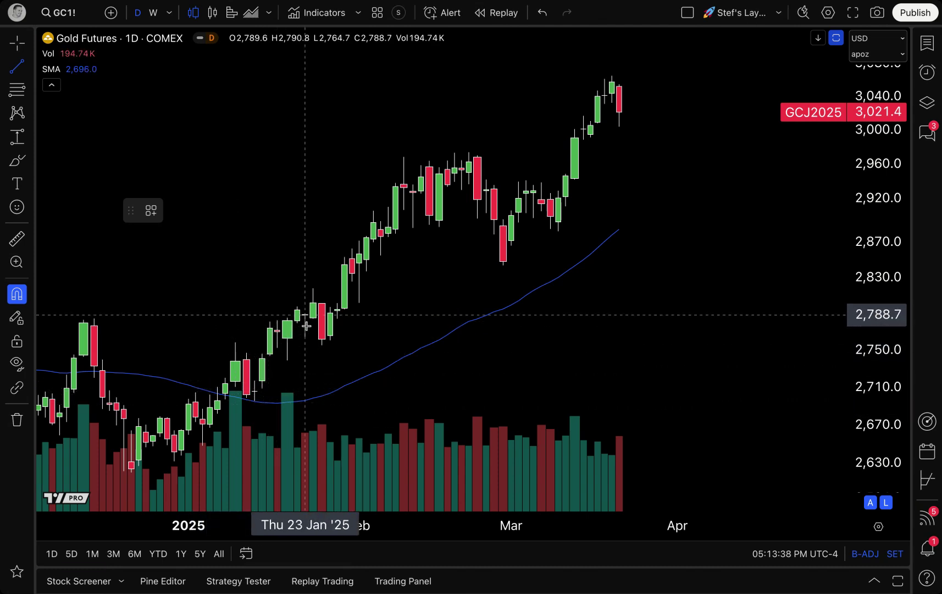
# Step: Set the magnet to Strong Magnet, switch it to Weak Magnet, and return it to Strong Magnet for the trend line
pyautogui.click(30, 295)
pyautogui.click(80, 320)
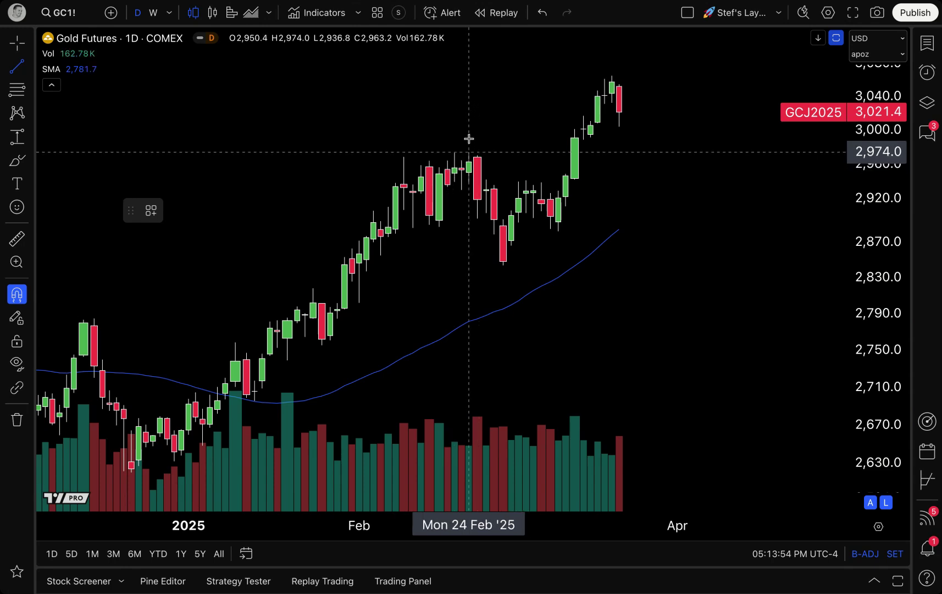
pyautogui.click(30, 297)
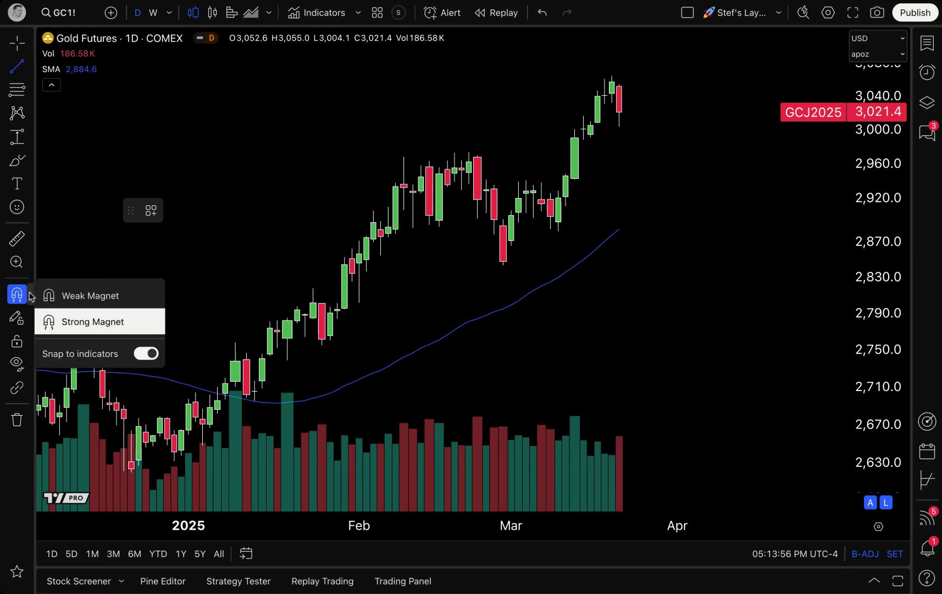
pyautogui.click(107, 297)
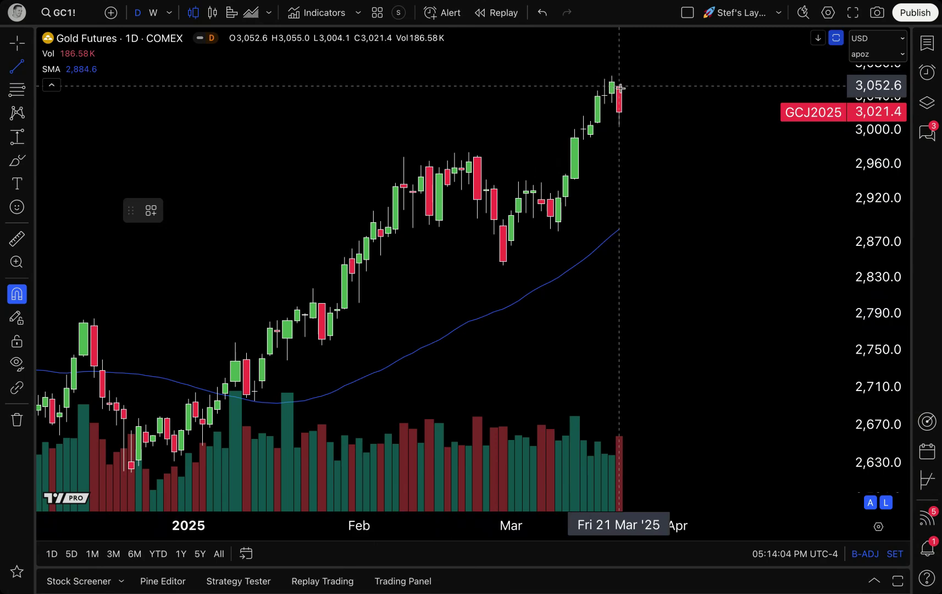
pyautogui.click(32, 299)
pyautogui.click(83, 319)
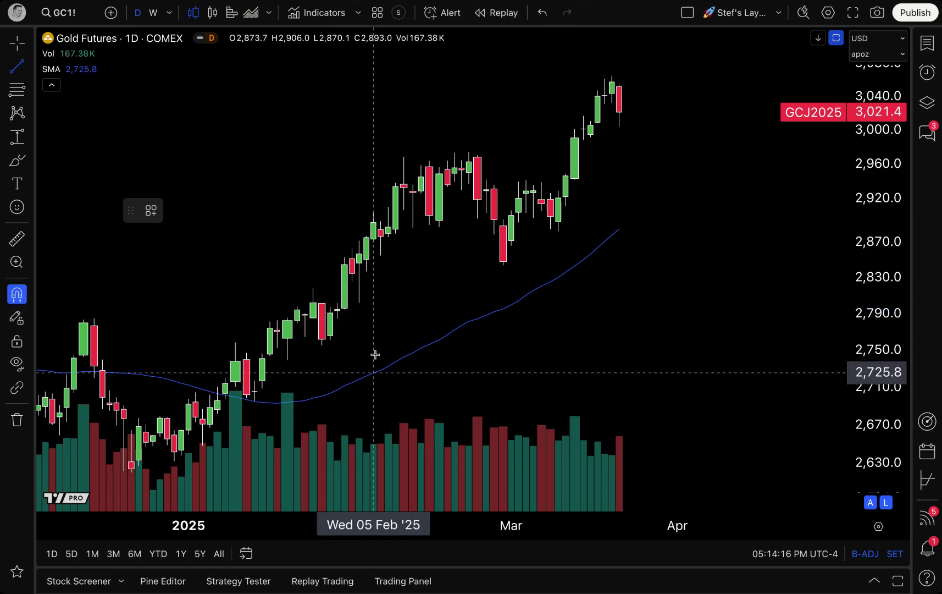
pyautogui.click(4, 68)
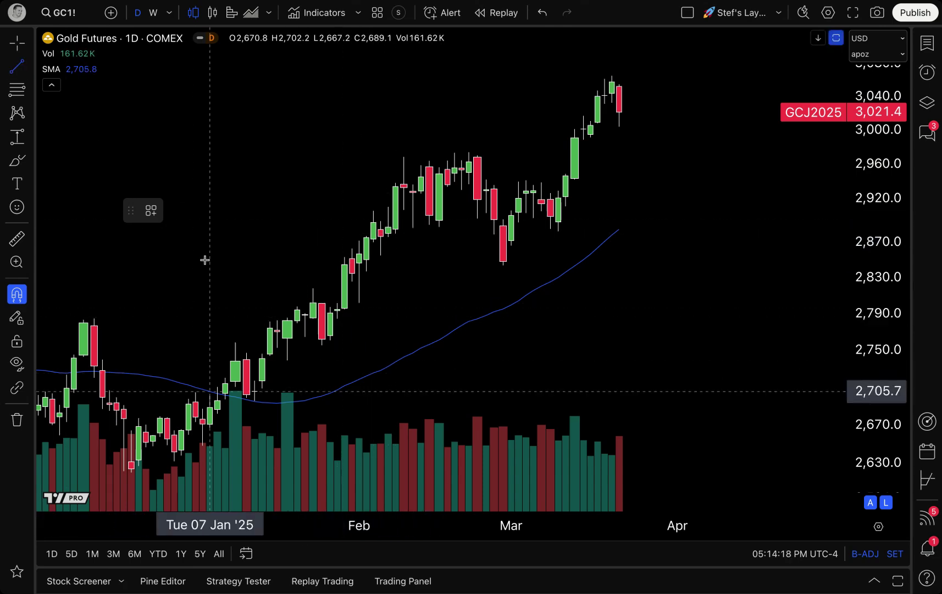
# Step: Remove the SMA indicator from the chart and turn off the magnet
pyautogui.scroll(-3, 300, 304)
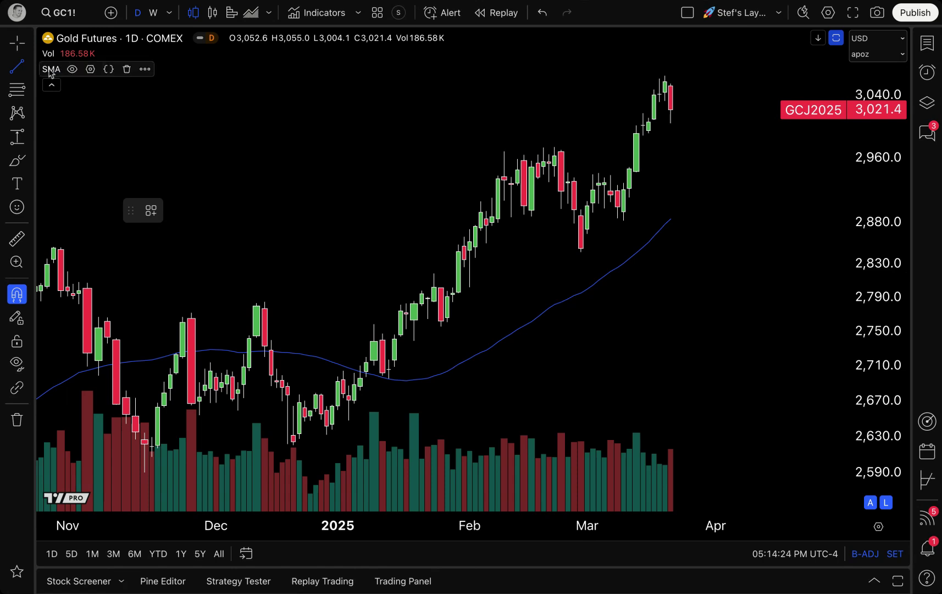
pyautogui.click(120, 71)
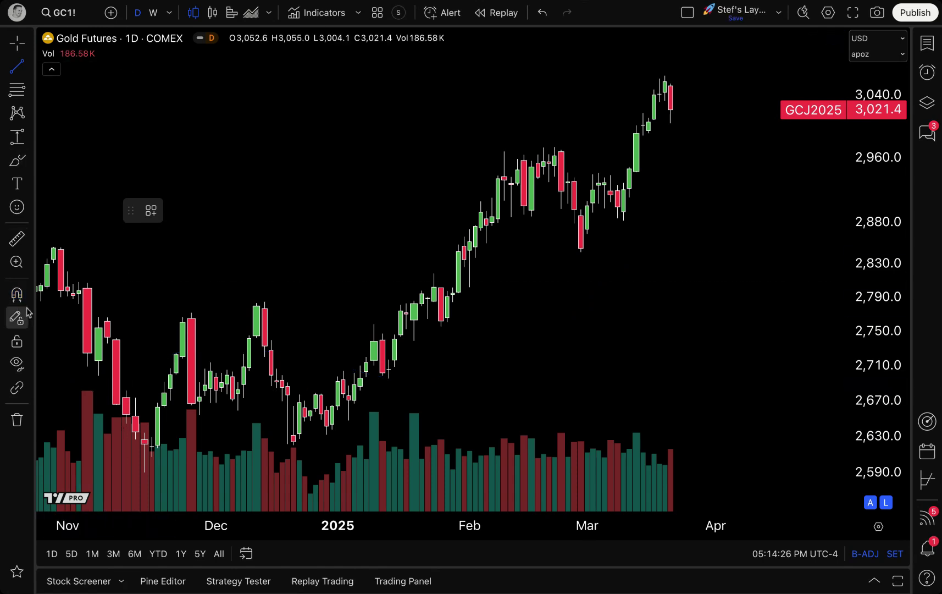
# Step: Draw an unsnapped trend line from about 2,612.8 on 18 Dec '24 to about 2,991.2 on 10 Apr '25
pyautogui.click(29, 68)
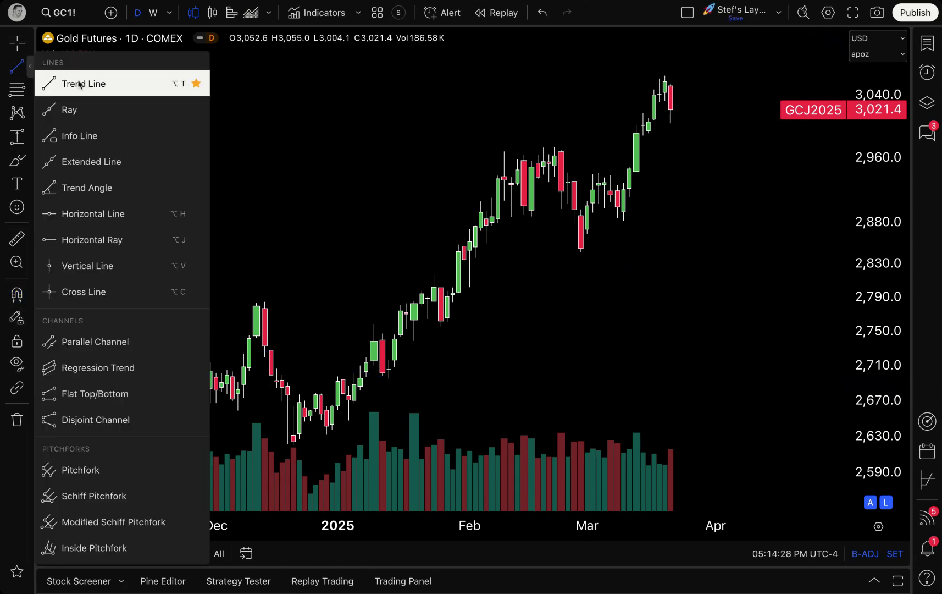
pyautogui.click(79, 84)
pyautogui.click(287, 451)
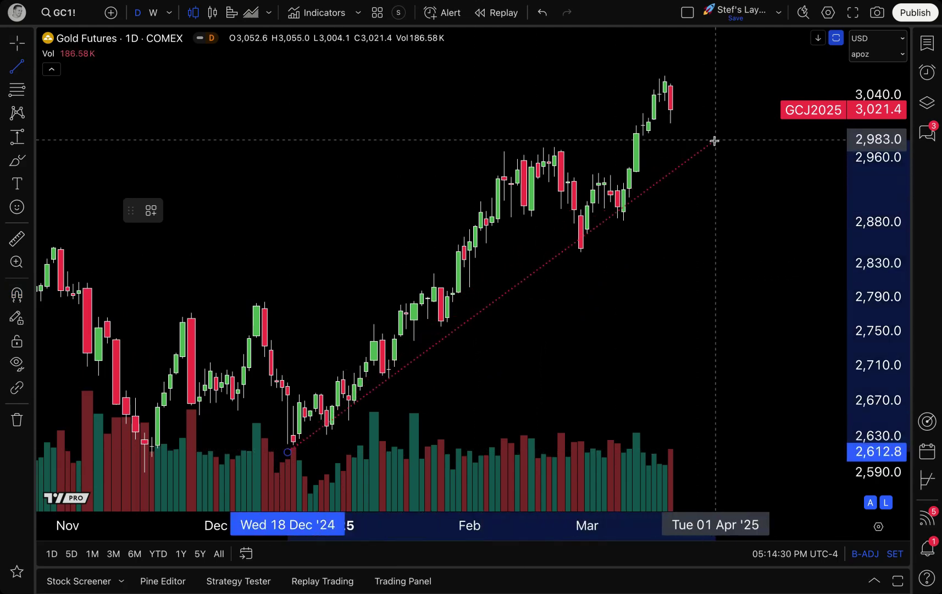
pyautogui.click(757, 133)
pyautogui.click(573, 405)
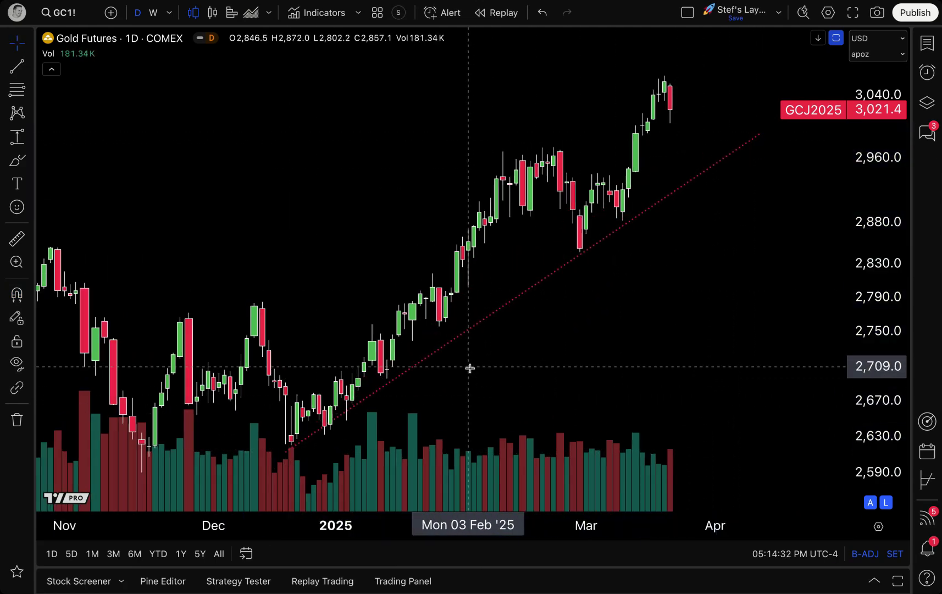
# Step: Circle with the brush the December, early January and March lows that lie along the trend line
pyautogui.scroll(4, 470, 368)
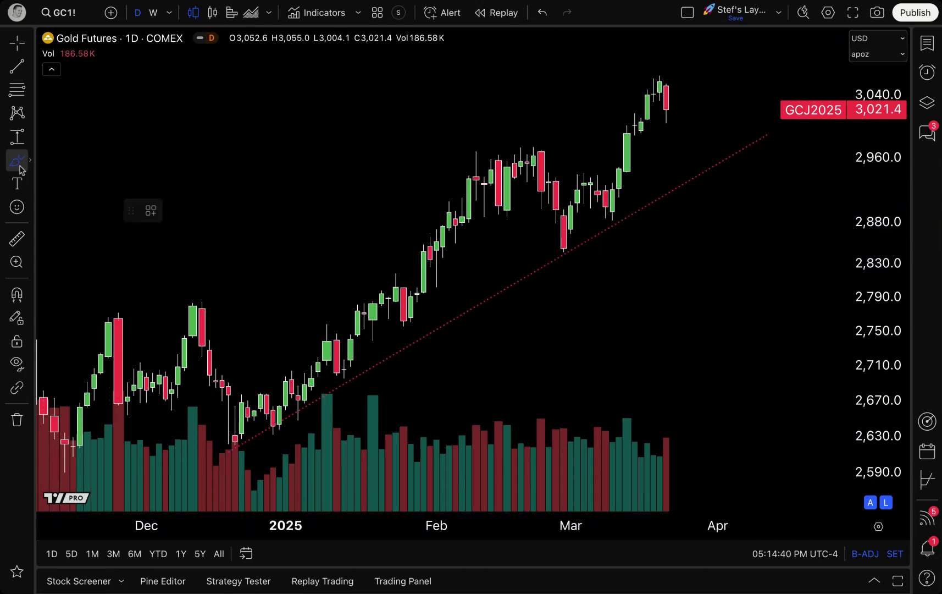
pyautogui.moveTo(242, 430); pyautogui.dragTo(231, 433)
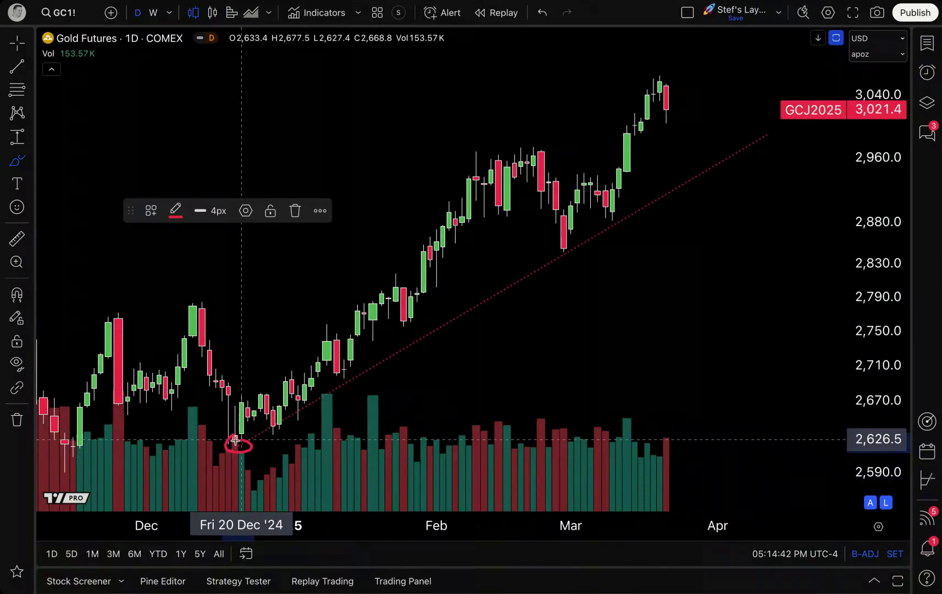
pyautogui.moveTo(281, 413)
pyautogui.mouseDown()
pyautogui.moveTo(273, 433)
pyautogui.moveTo(313, 419)
pyautogui.moveTo(306, 404)
pyautogui.mouseUp()
pyautogui.moveTo(556, 254); pyautogui.dragTo(571, 244)
pyautogui.moveTo(611, 216); pyautogui.dragTo(619, 215)
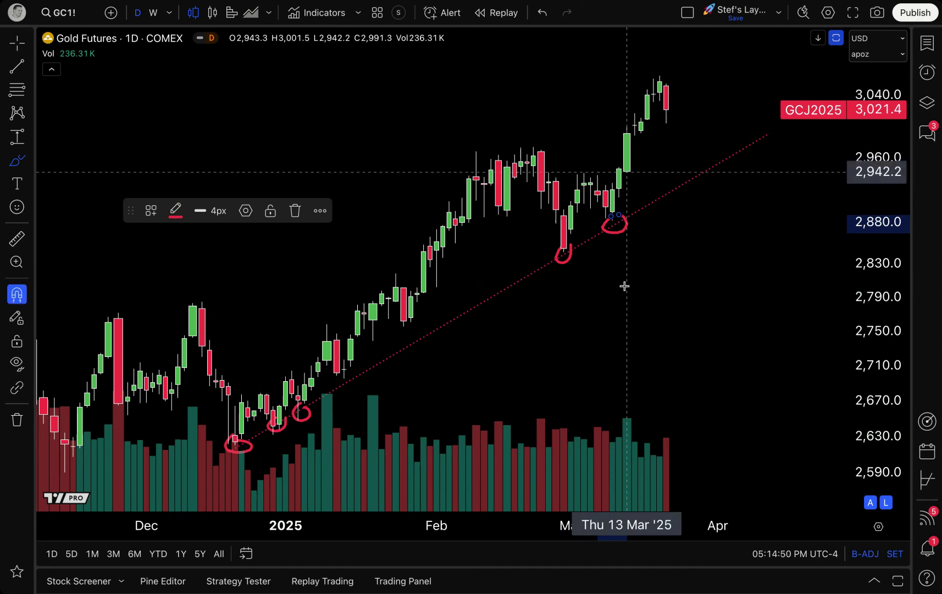
# Step: Undo the brush circles and delete the unsnapped trend line
pyautogui.press('super+z')
pyautogui.press('super+z')
pyautogui.press('super+z')
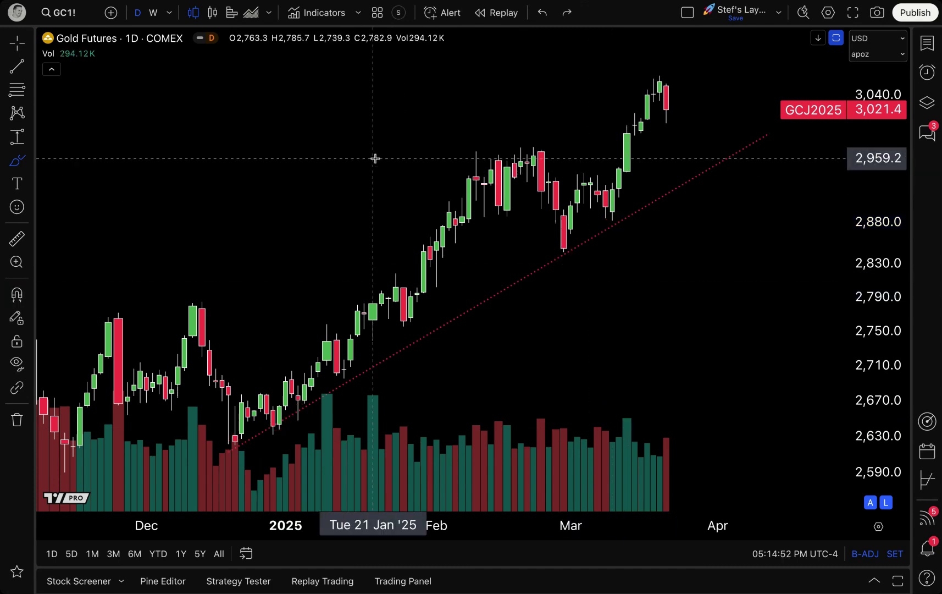
pyautogui.click(16, 42)
pyautogui.click(476, 304)
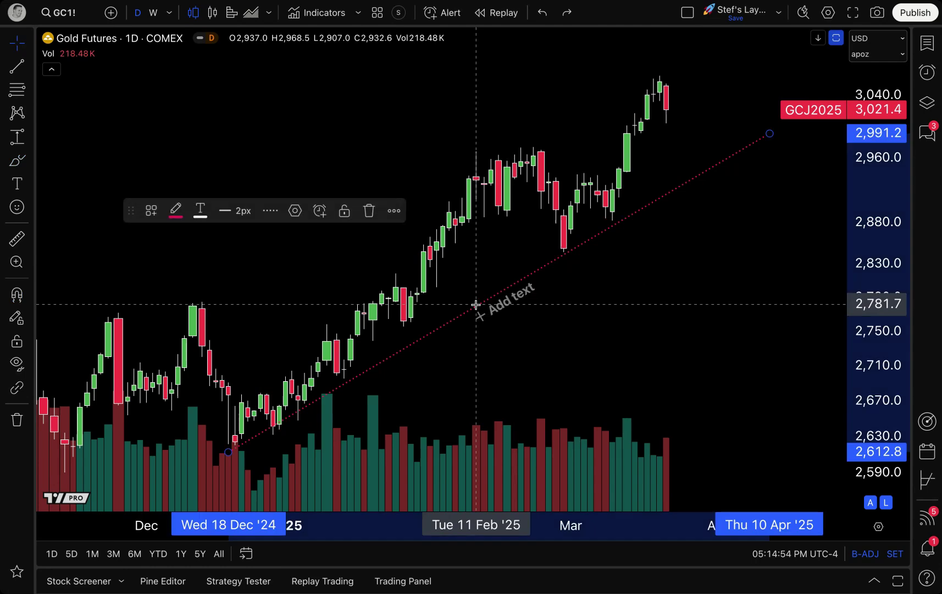
pyautogui.press('BackSpace')
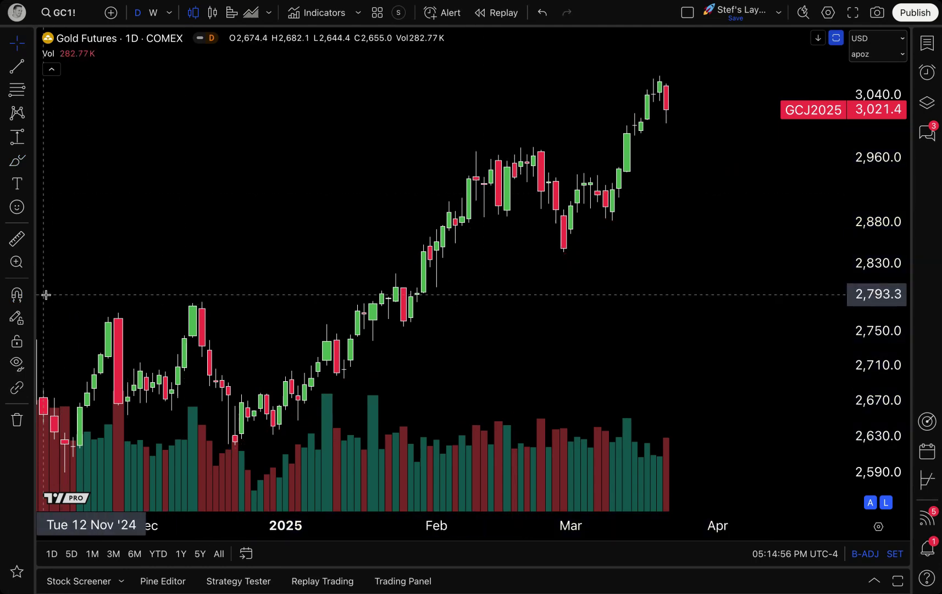
# Step: With Strong Magnet on, draw a trend line from the 30 Dec '24 low at 2,632.1 to the March low near 2,880
pyautogui.click(28, 297)
pyautogui.click(69, 318)
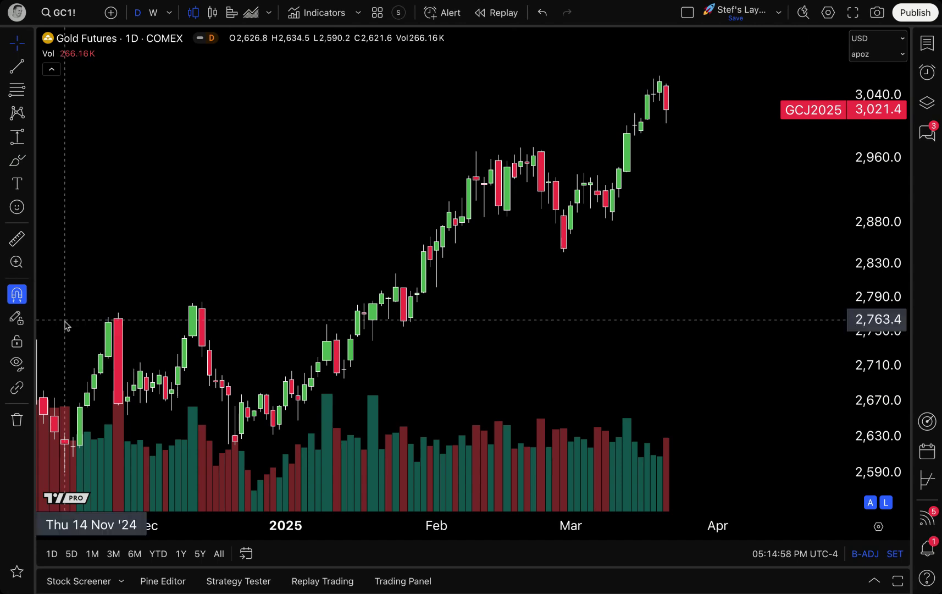
pyautogui.click(30, 66)
pyautogui.click(83, 83)
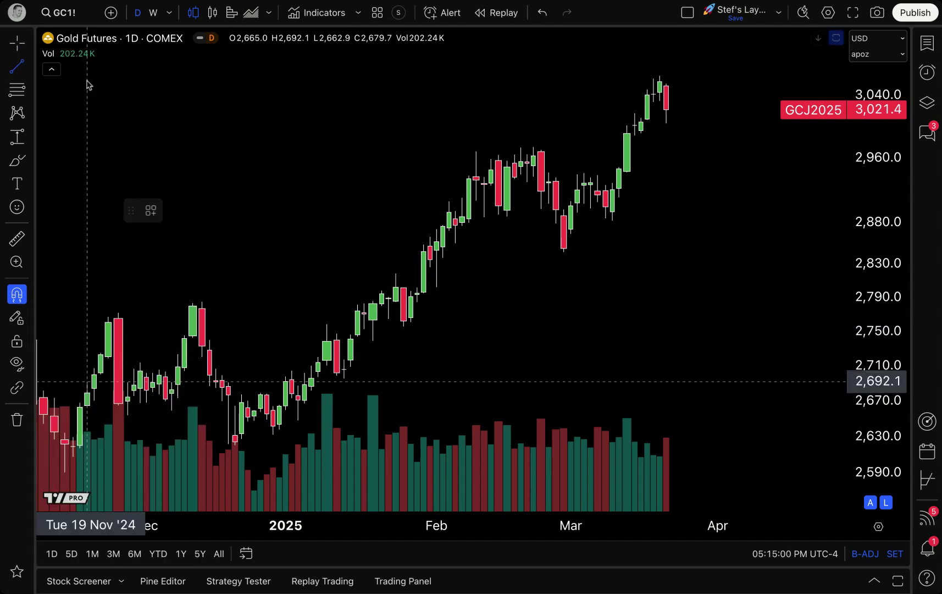
pyautogui.click(273, 435)
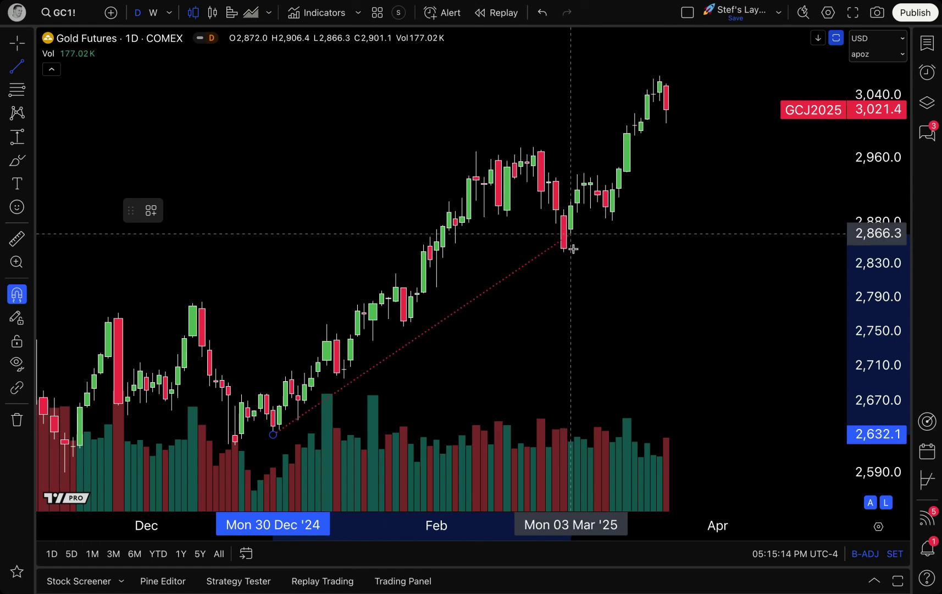
pyautogui.click(614, 225)
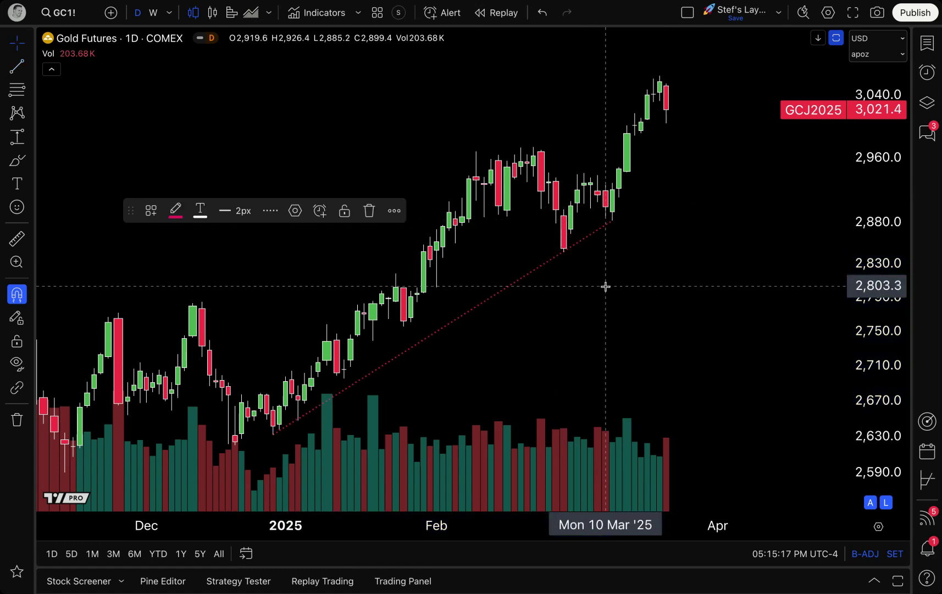
# Step: Circle with the brush the candle lows near the start and near the end of the trend line
pyautogui.click(253, 204)
pyautogui.click(17, 160)
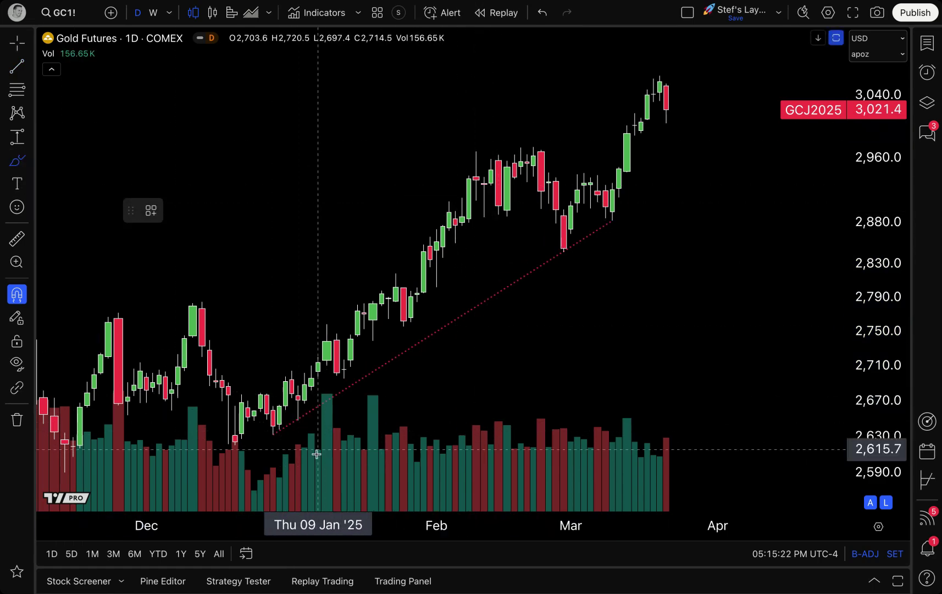
pyautogui.moveTo(306, 428)
pyautogui.mouseDown()
pyautogui.moveTo(292, 395)
pyautogui.moveTo(258, 436)
pyautogui.moveTo(304, 434)
pyautogui.moveTo(297, 410)
pyautogui.mouseUp()
pyautogui.moveTo(609, 219)
pyautogui.mouseDown()
pyautogui.moveTo(571, 237)
pyautogui.moveTo(570, 260)
pyautogui.moveTo(611, 226)
pyautogui.moveTo(606, 210)
pyautogui.moveTo(598, 214)
pyautogui.mouseUp()
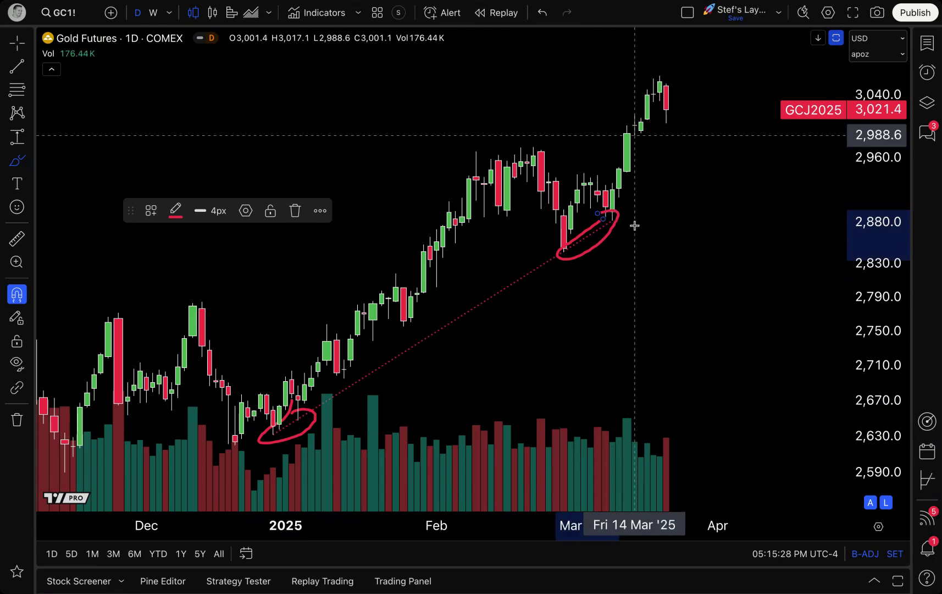
# Step: Delete both brush circles around the trend line's ends
pyautogui.press('Delete')
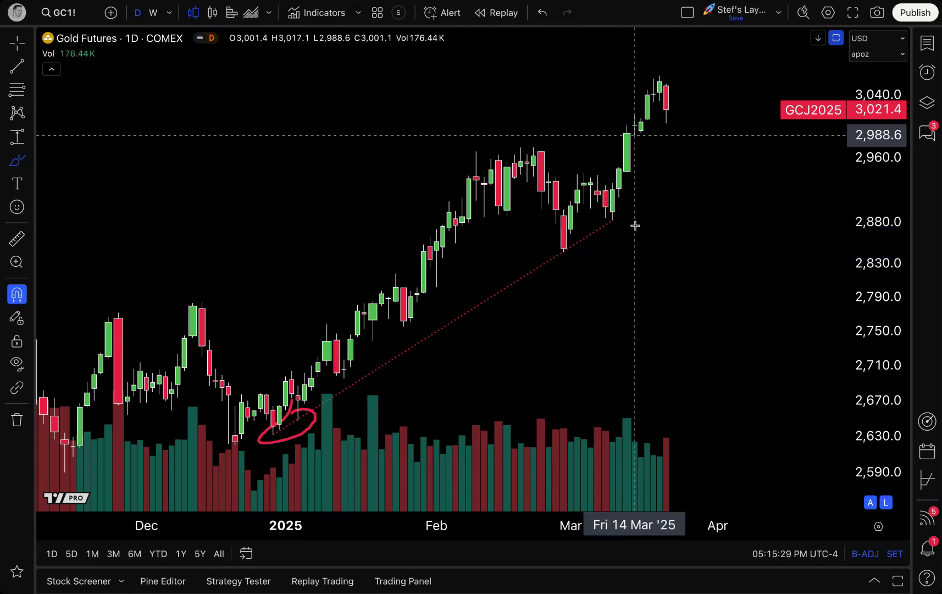
pyautogui.click(18, 55)
pyautogui.click(295, 410)
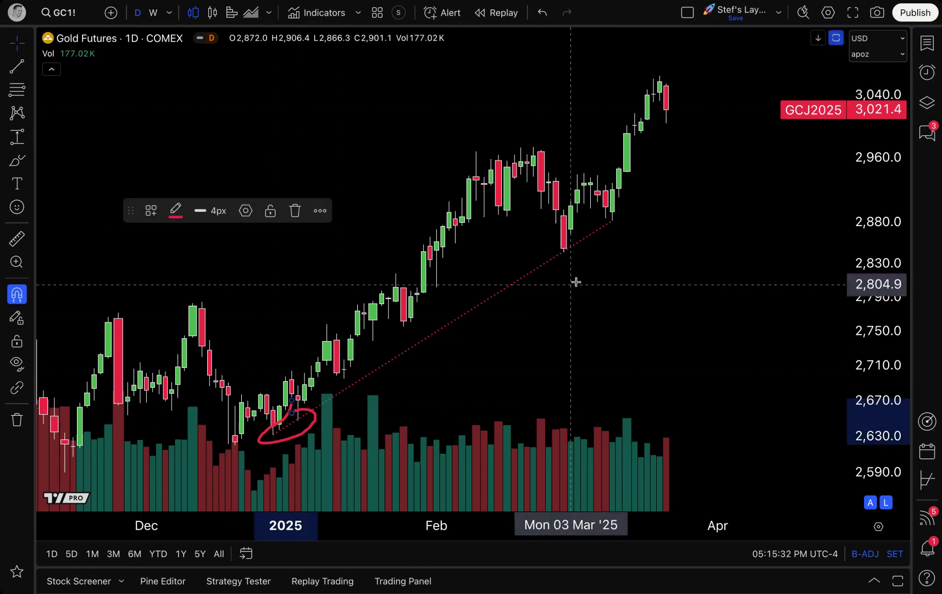
pyautogui.press('Delete')
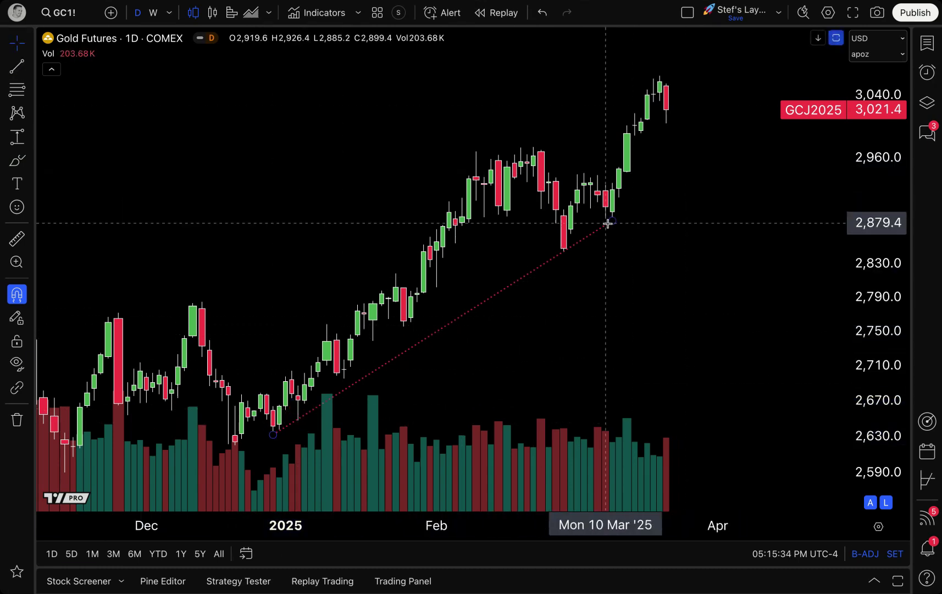
# Step: Extend the trend line to the right through its style settings
pyautogui.doubleClick(589, 238)
pyautogui.moveTo(498, 183); pyautogui.dragTo(291, 120)
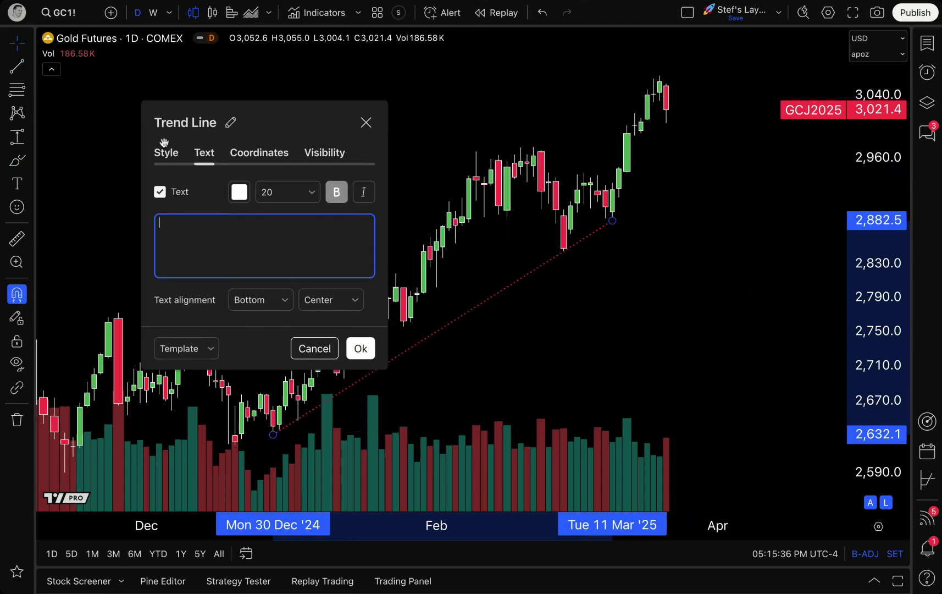
pyautogui.click(165, 150)
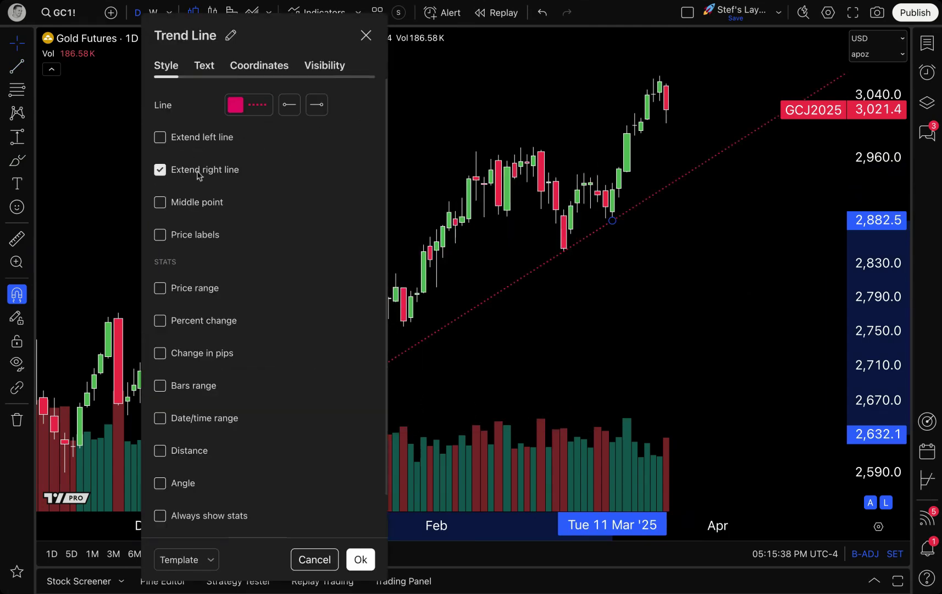
pyautogui.click(361, 559)
# Step: Examine how the extended trend line runs beneath the candle lows and past the latest bars, with the price scale on auto
pyautogui.moveTo(526, 339)
pyautogui.mouseDown()
pyautogui.moveTo(547, 343)
pyautogui.moveTo(528, 346)
pyautogui.mouseUp()
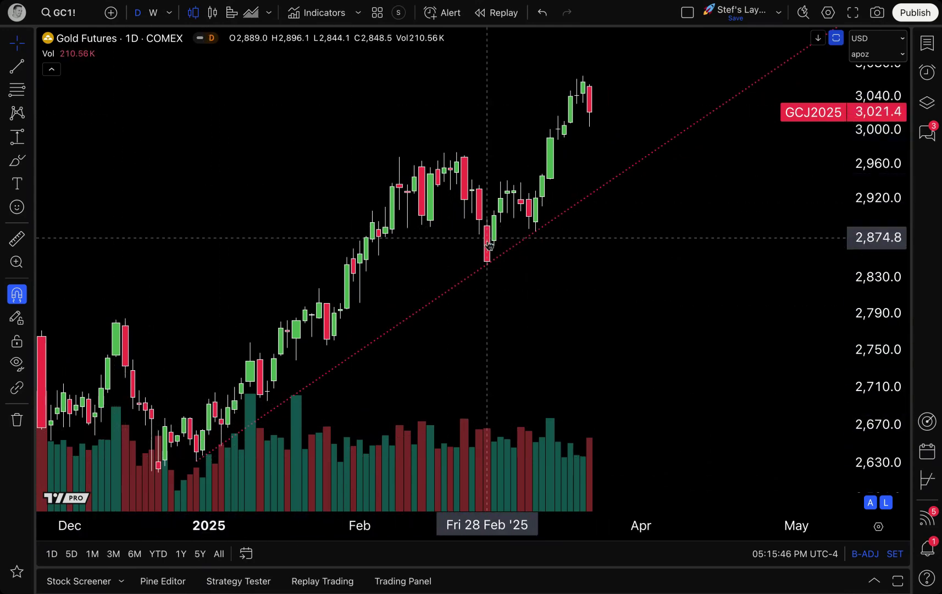
pyautogui.moveTo(533, 366); pyautogui.dragTo(522, 365)
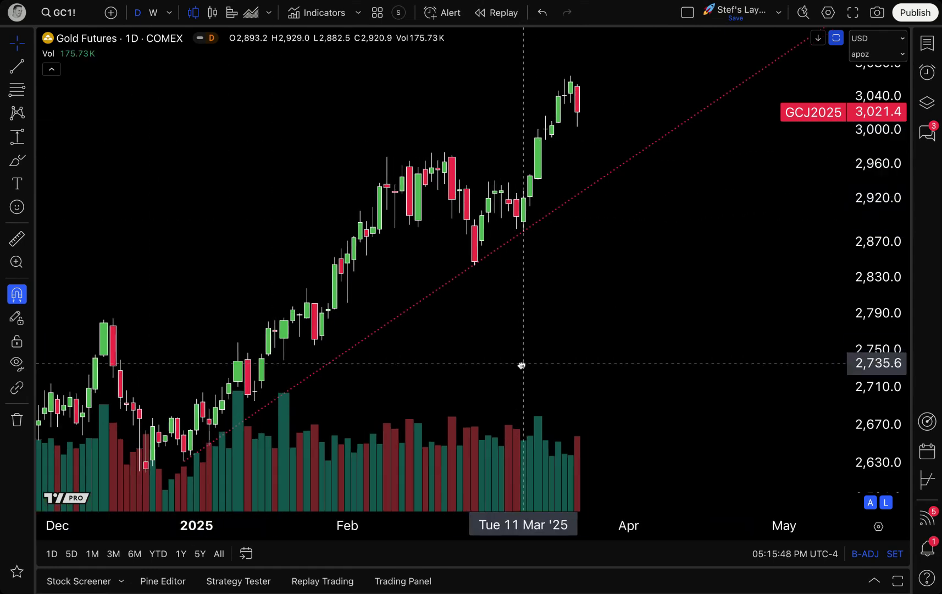
pyautogui.moveTo(869, 231); pyautogui.dragTo(820, 356)
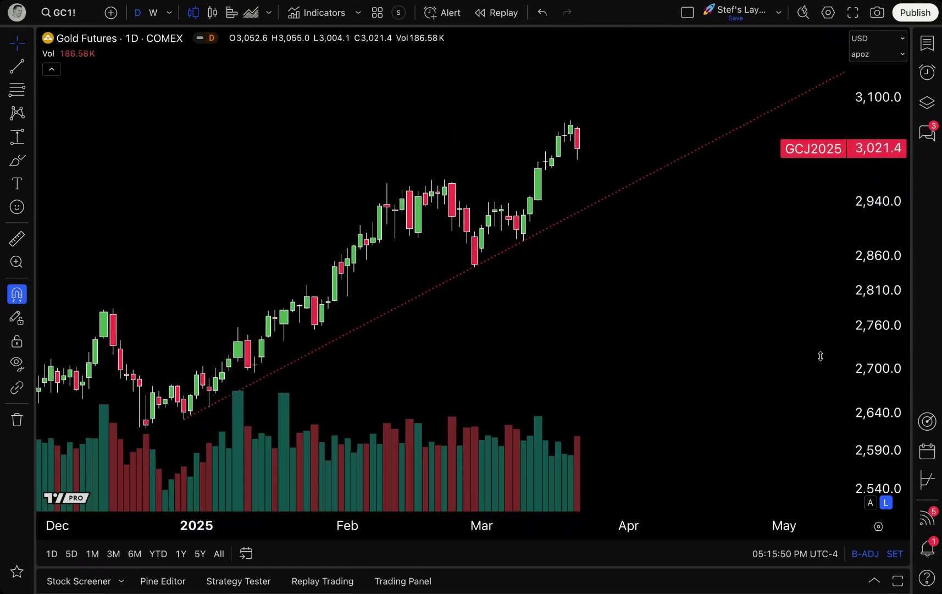
pyautogui.moveTo(572, 521); pyautogui.dragTo(599, 521)
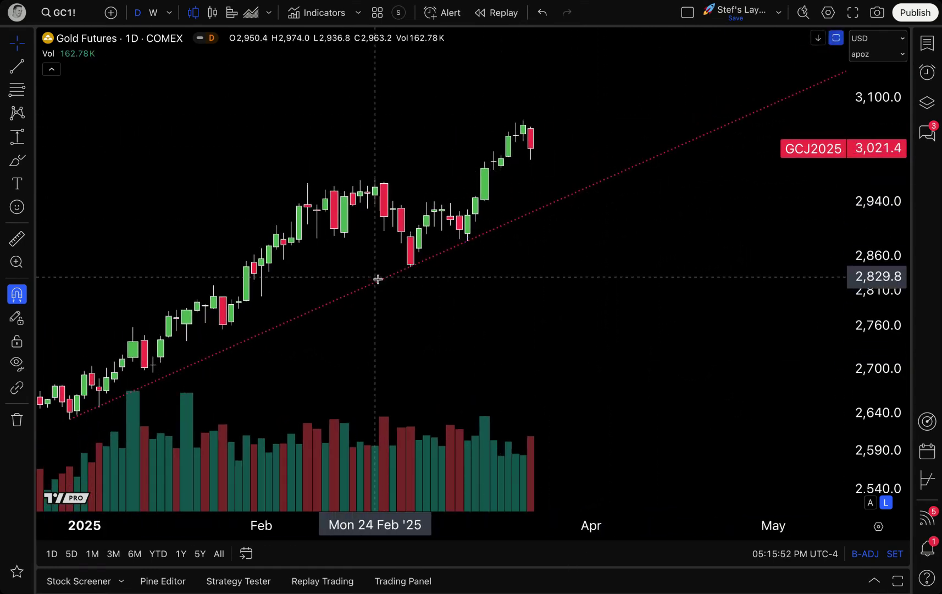
pyautogui.moveTo(396, 290); pyautogui.dragTo(530, 301)
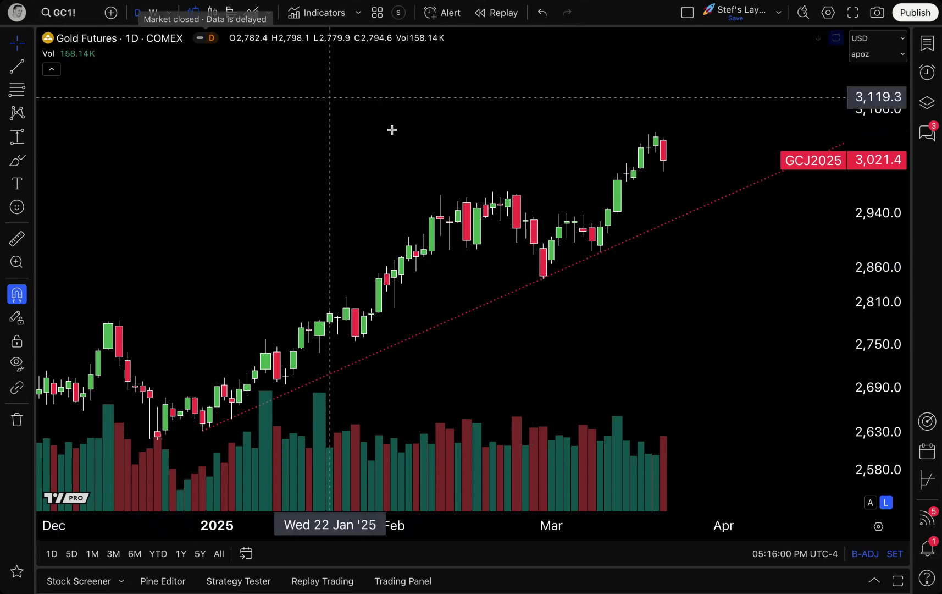
pyautogui.scroll(10, 485, 150)
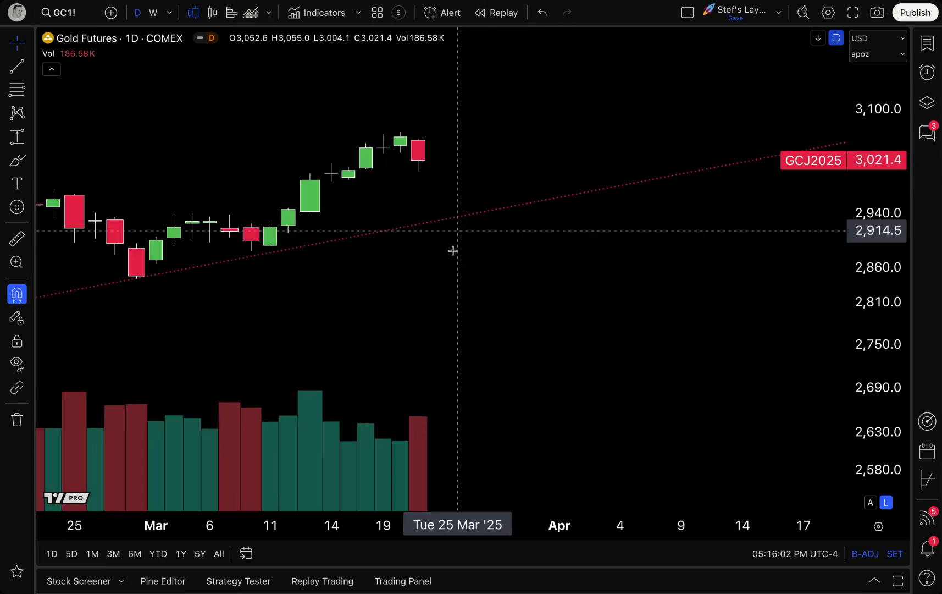
pyautogui.hscroll(-5, 298, 302)
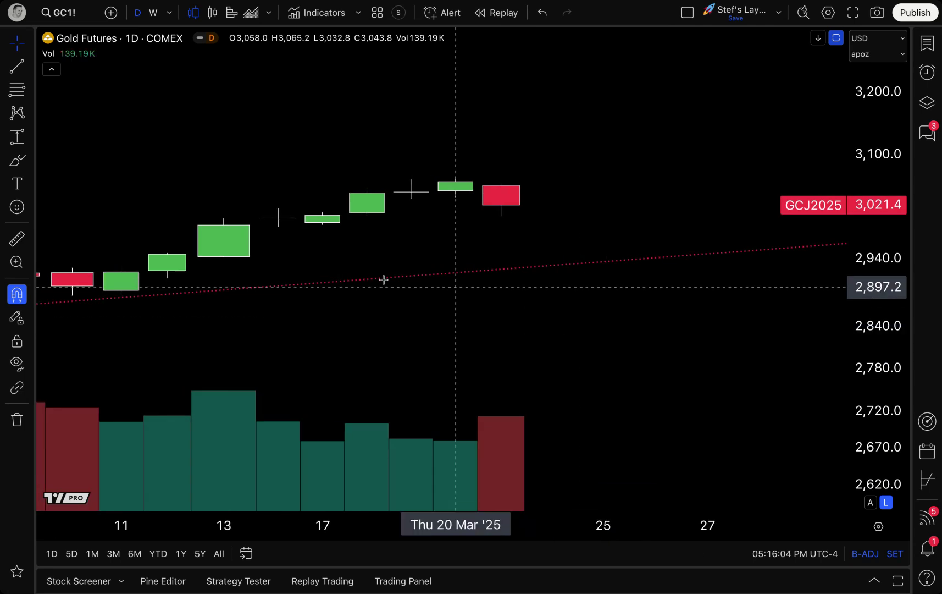
pyautogui.click(870, 502)
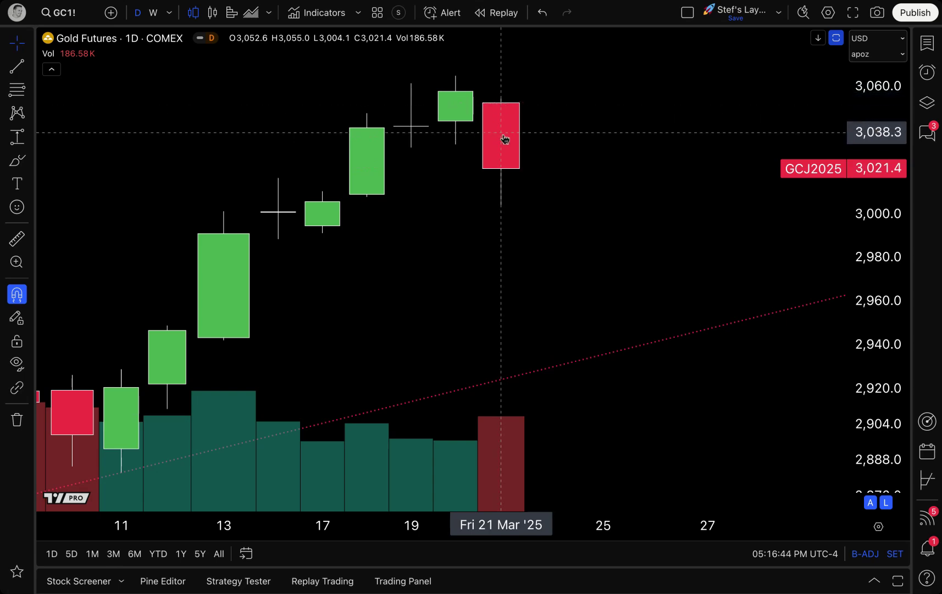
# Step: Turn off coloring bars based on previous close in the candle settings and restore the option
pyautogui.doubleClick(505, 170)
pyautogui.click(422, 175)
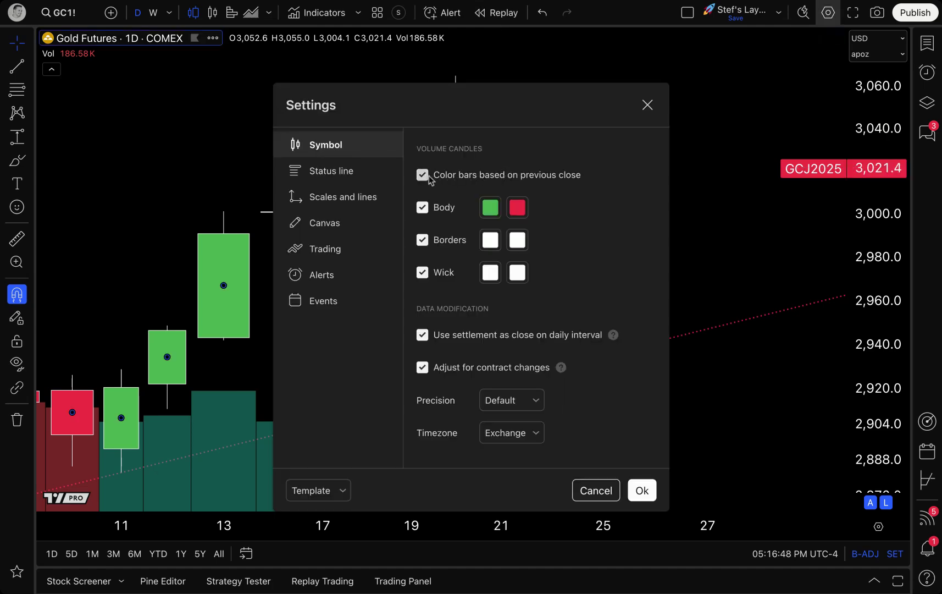
pyautogui.moveTo(419, 117); pyautogui.dragTo(213, 117)
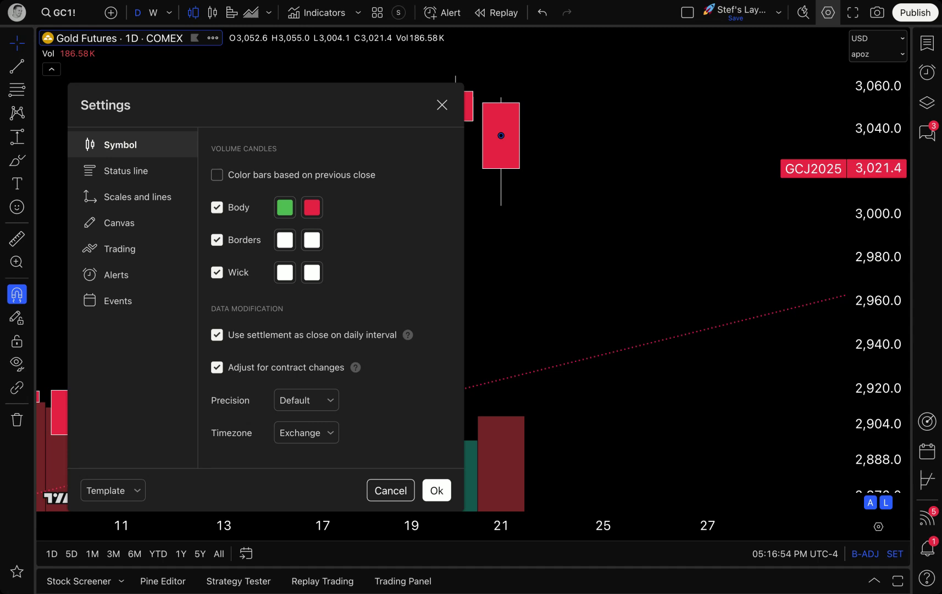
pyautogui.click(217, 175)
pyautogui.click(441, 104)
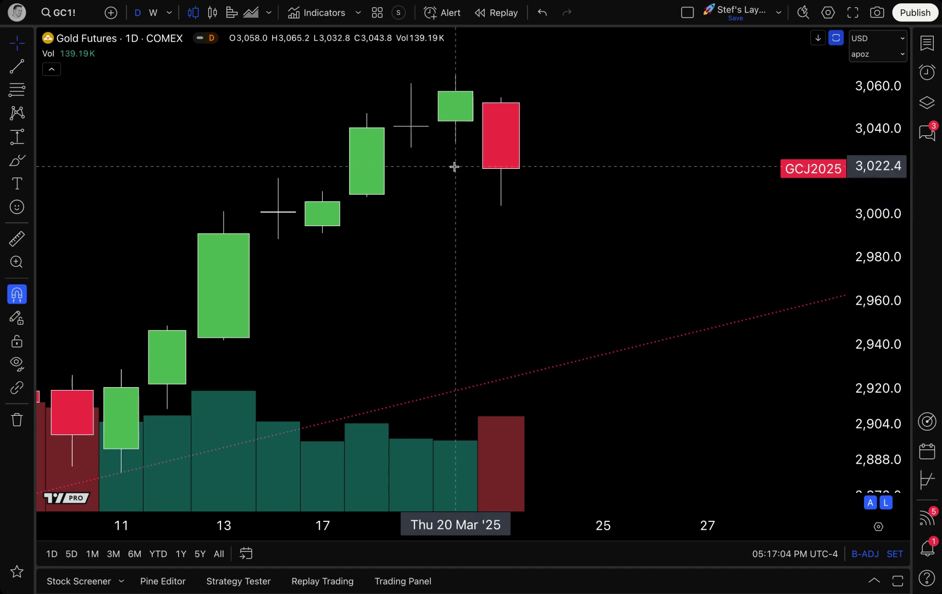
# Step: Check the magnet options and delete the extended trend line from the chart
pyautogui.scroll(-3, 470, 230)
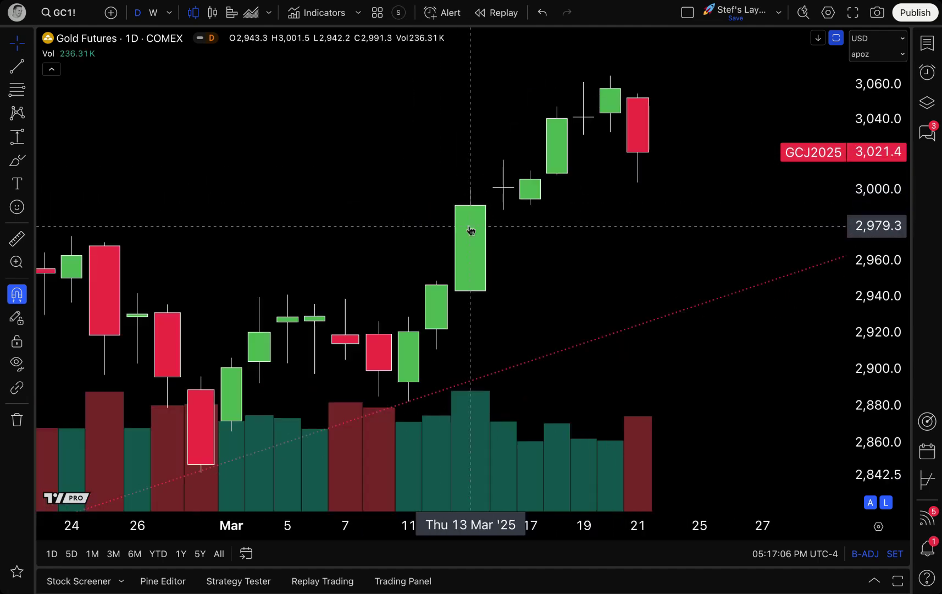
pyautogui.click(30, 294)
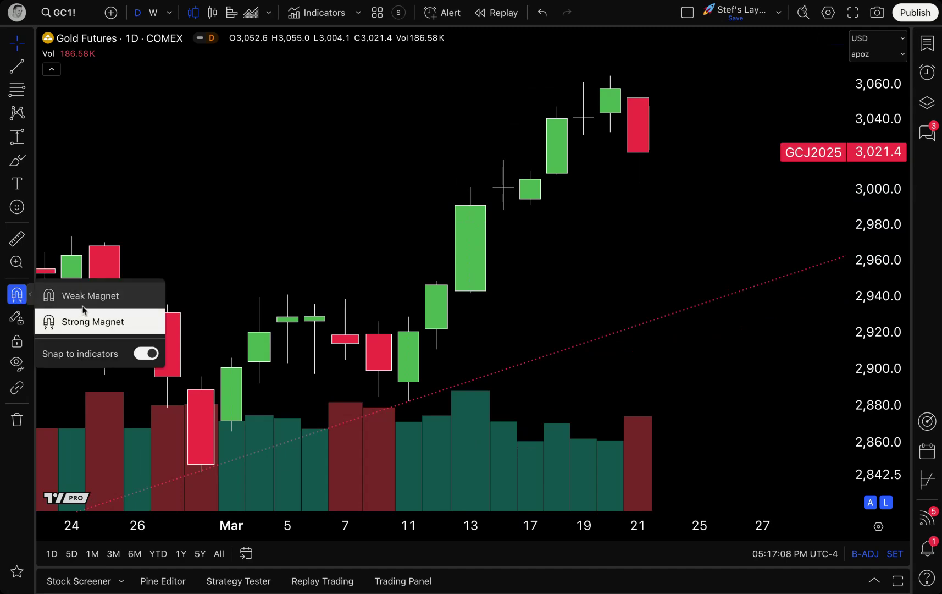
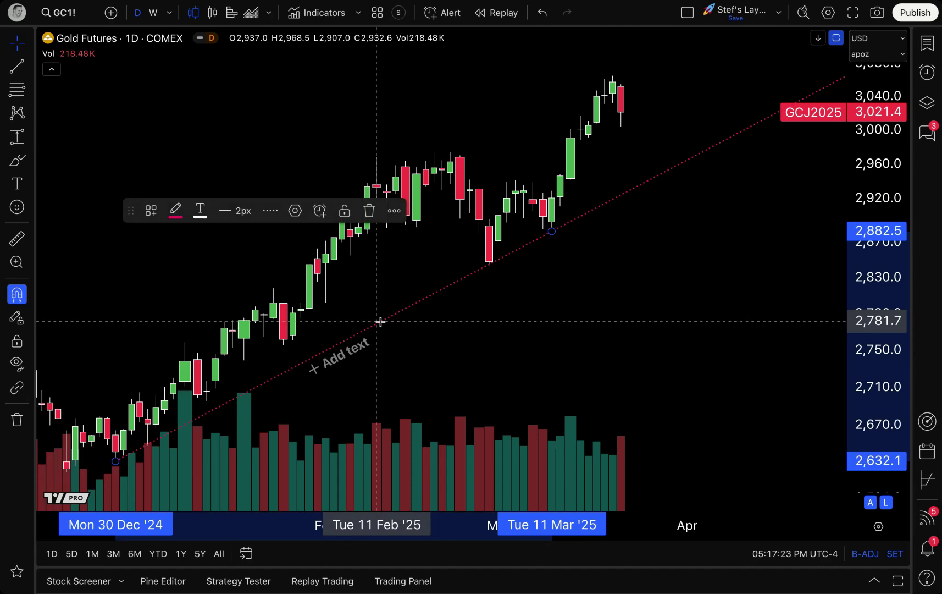
pyautogui.press('Delete')
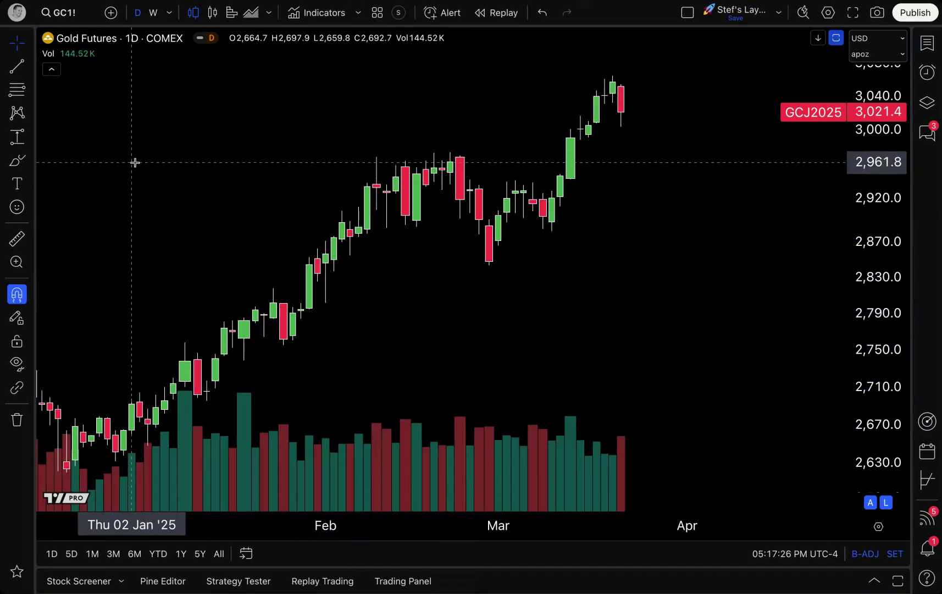
# Step: Search the indicators for "bolling" and add Bollinger Bands to the chart
pyautogui.scroll(-2, 212, 195)
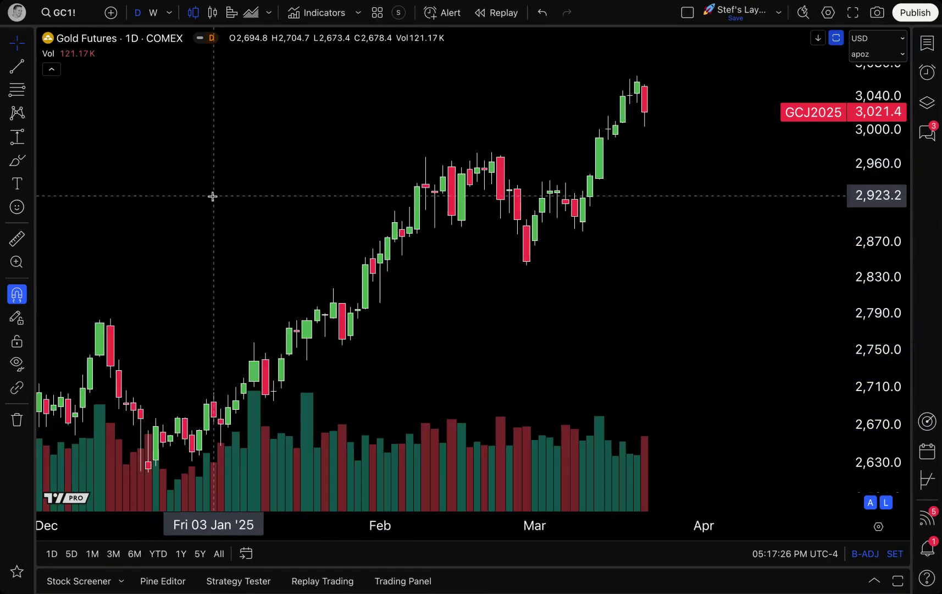
pyautogui.click(309, 17)
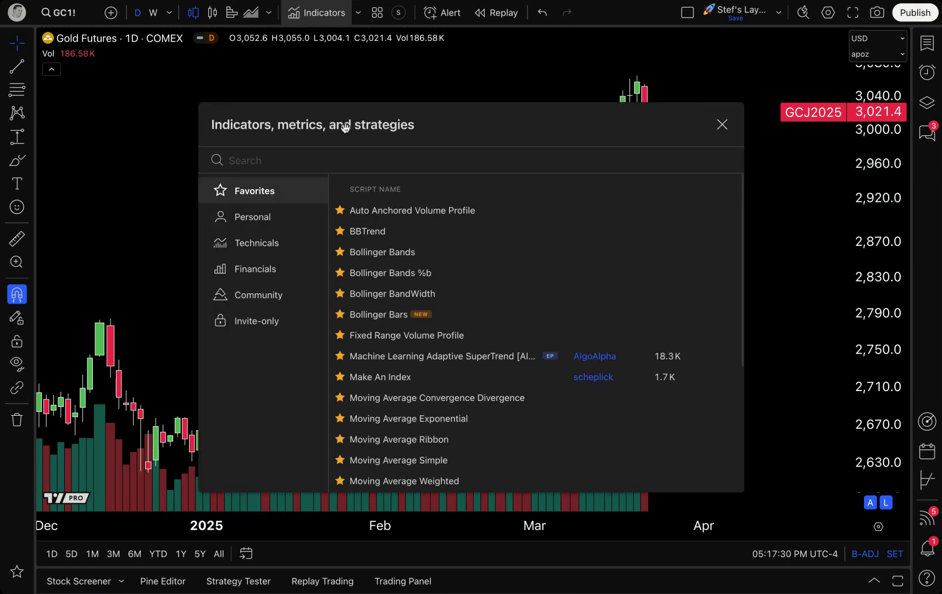
pyautogui.write('bolling')
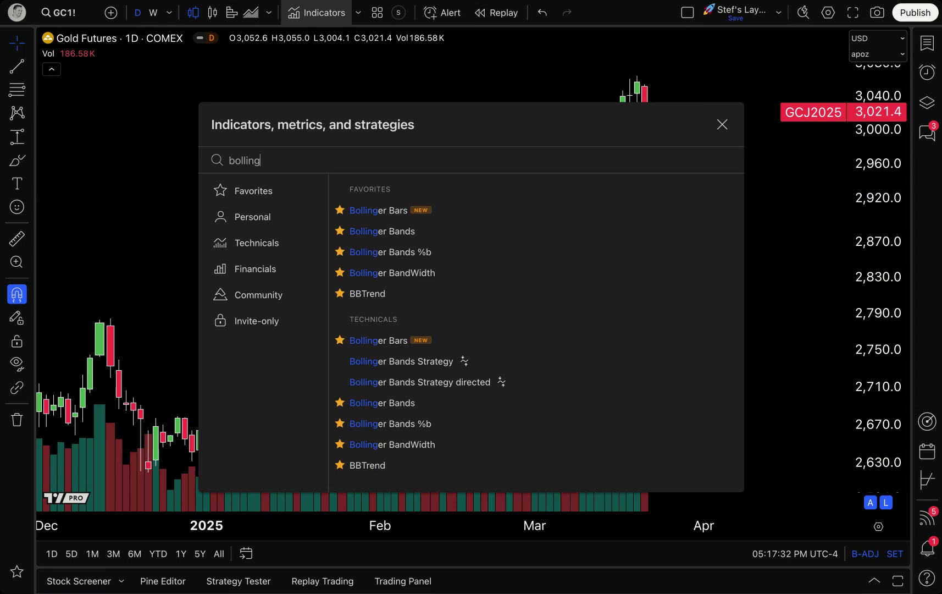
pyautogui.press('super+a')
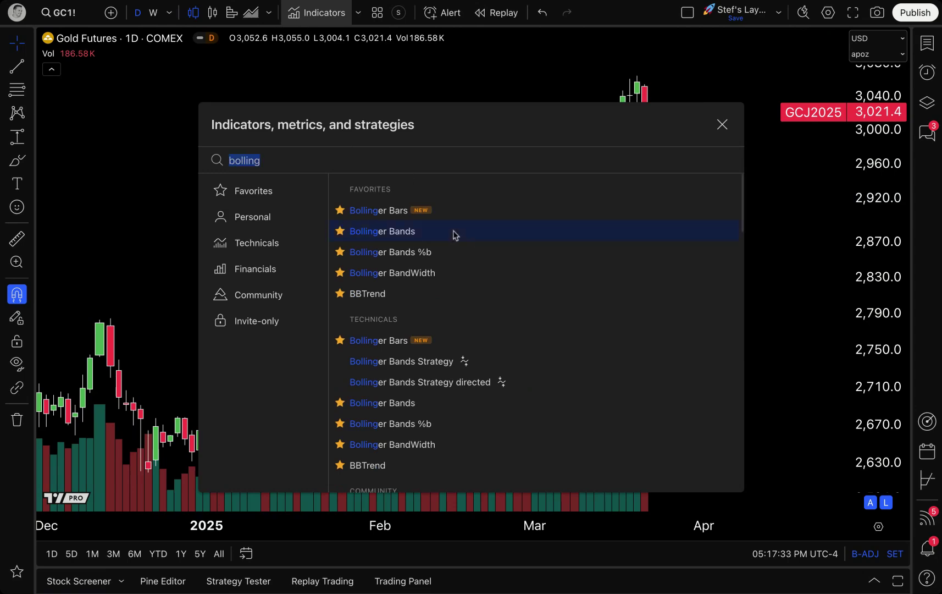
pyautogui.click(722, 124)
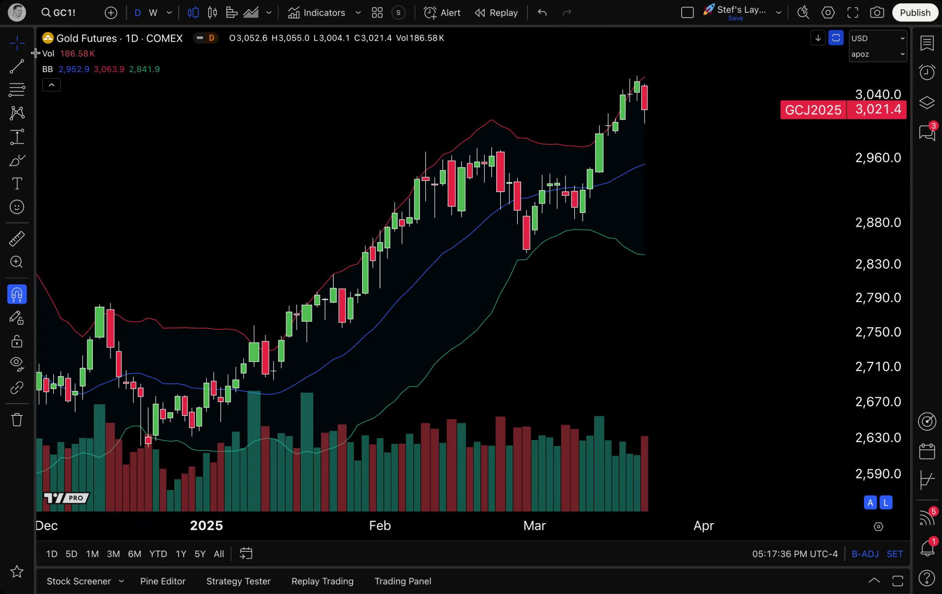
# Step: Set the Bollinger Bands length to 50 and apply the indicator settings
pyautogui.doubleClick(436, 264)
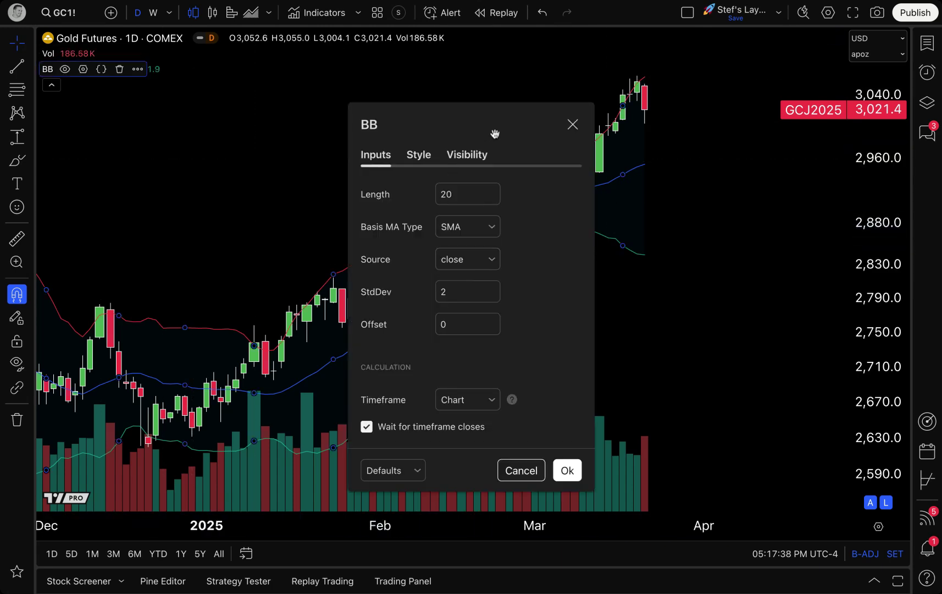
pyautogui.moveTo(495, 133); pyautogui.dragTo(263, 85)
pyautogui.doubleClick(215, 145)
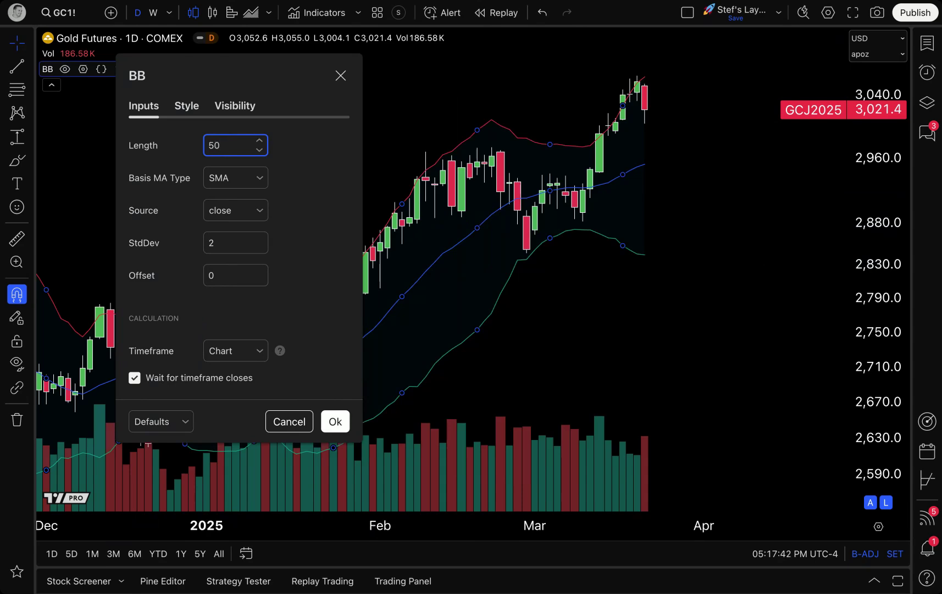
pyautogui.write('50')
pyautogui.click(270, 174)
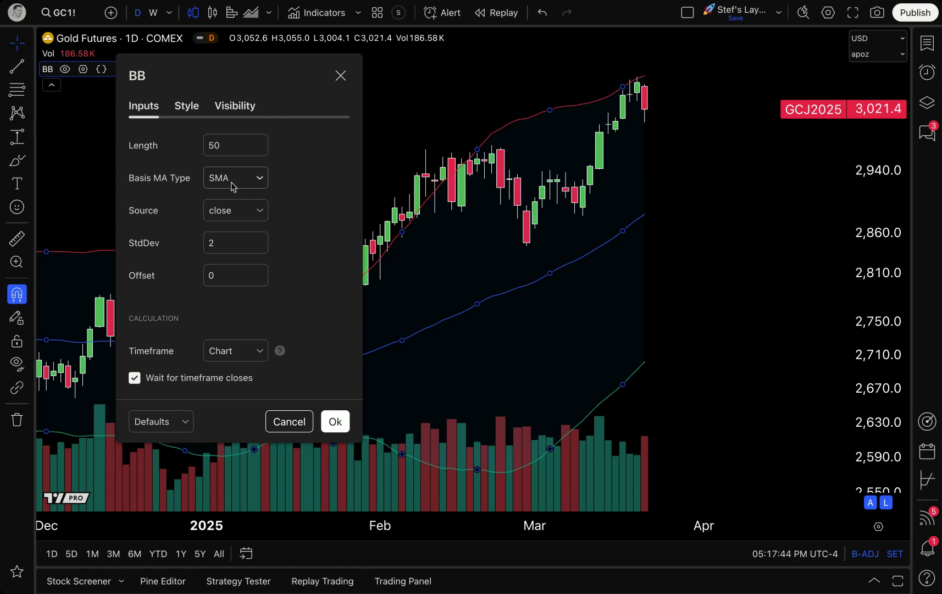
pyautogui.click(222, 242)
pyautogui.click(280, 241)
pyautogui.click(335, 421)
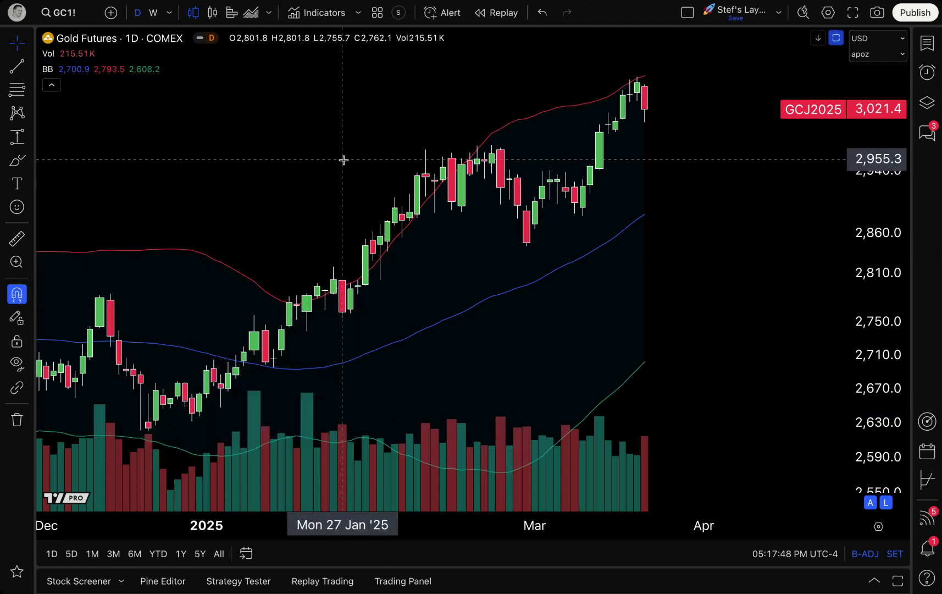
# Step: Review the magnet options with the Bollinger Bands on the chart, and switch the magnet off and on again
pyautogui.hscroll(2, 352, 186)
pyautogui.scroll(-2, 356, 205)
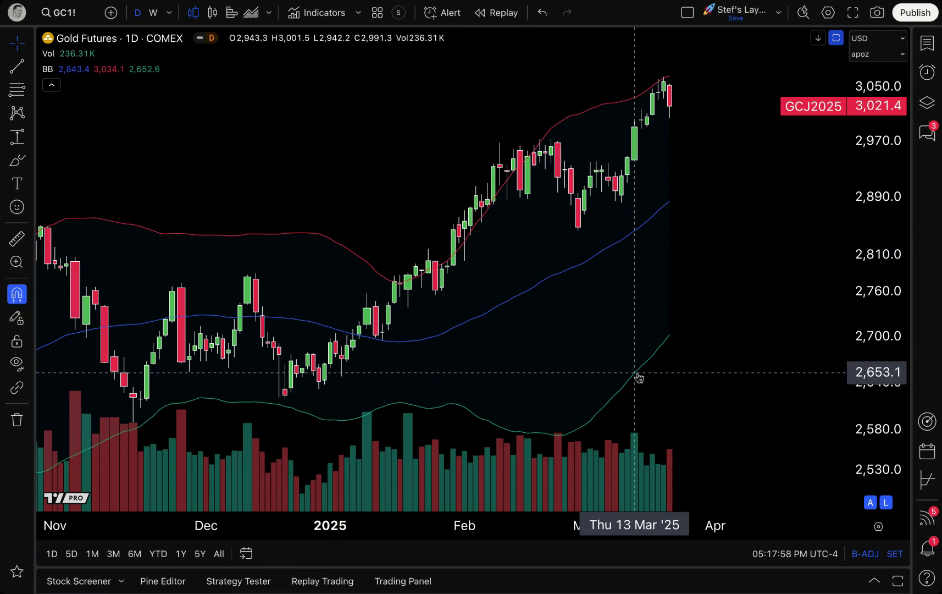
pyautogui.moveTo(635, 378); pyautogui.dragTo(547, 306)
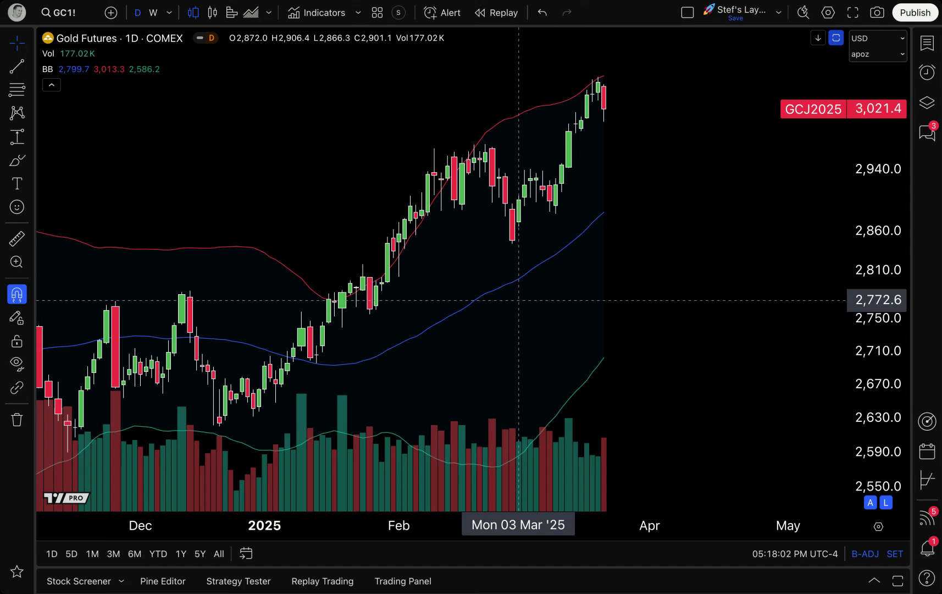
pyautogui.click(30, 296)
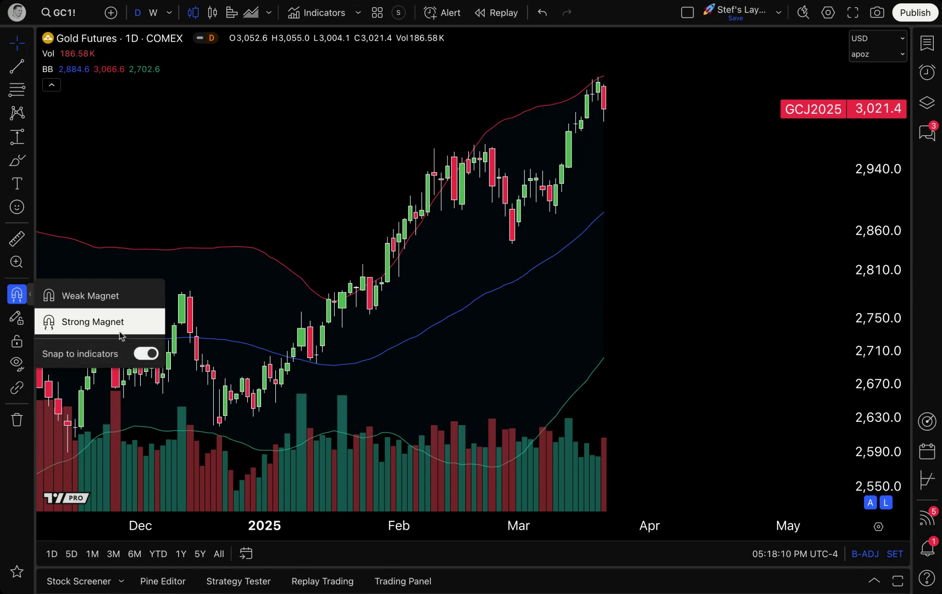
pyautogui.click(24, 295)
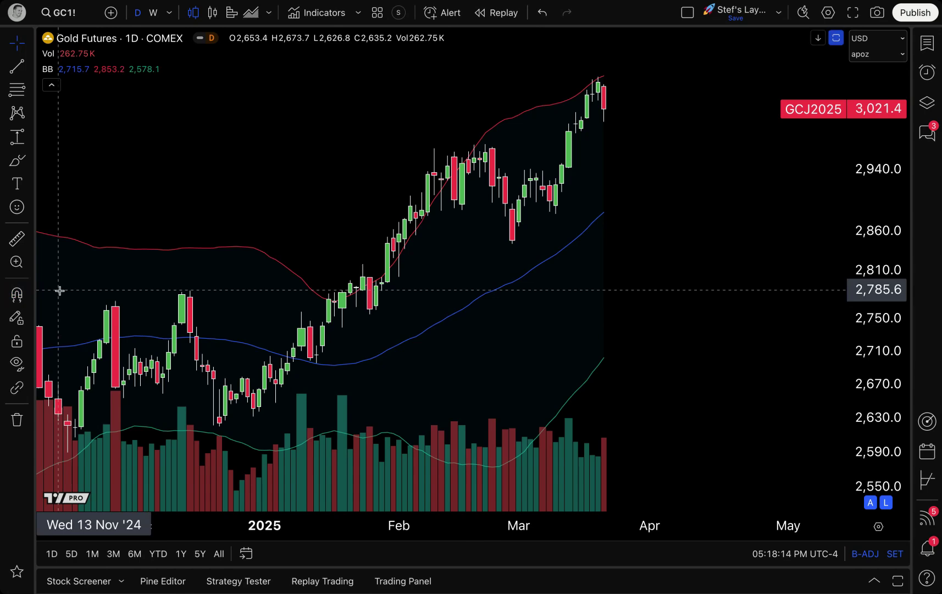
pyautogui.click(17, 296)
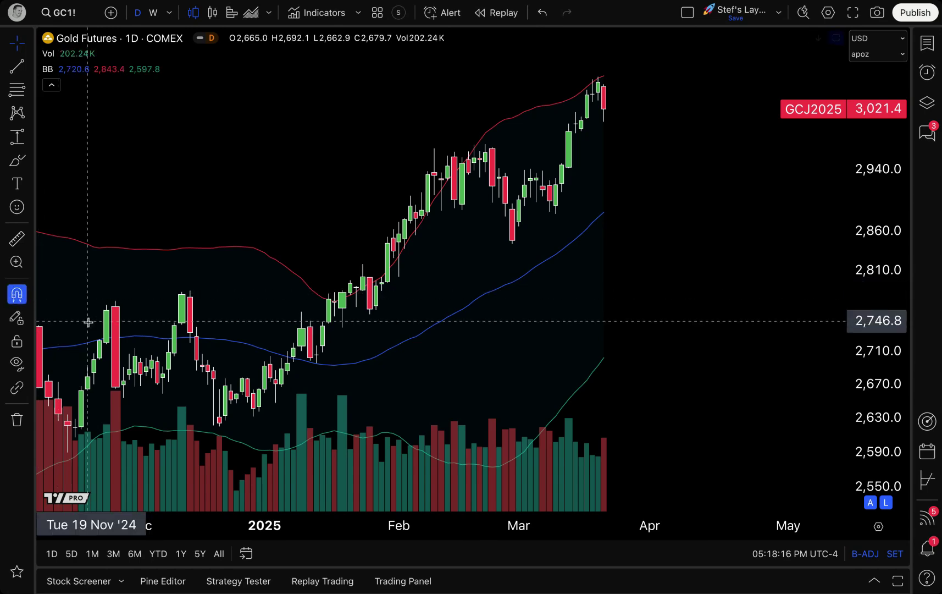
# Step: Change the magnet mode to Weak Magnet and return it to Strong Magnet
pyautogui.click(30, 298)
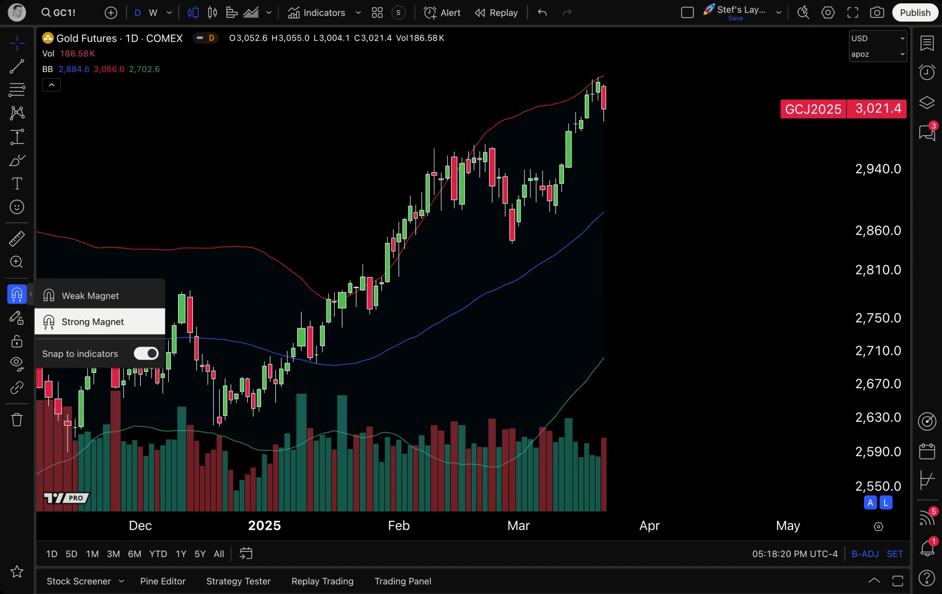
pyautogui.click(113, 300)
pyautogui.click(33, 299)
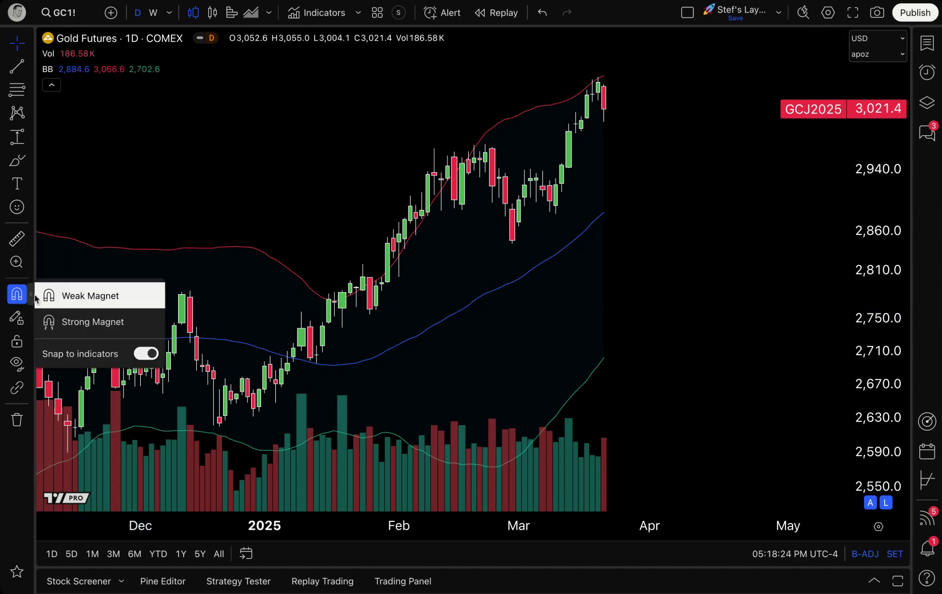
pyautogui.click(67, 319)
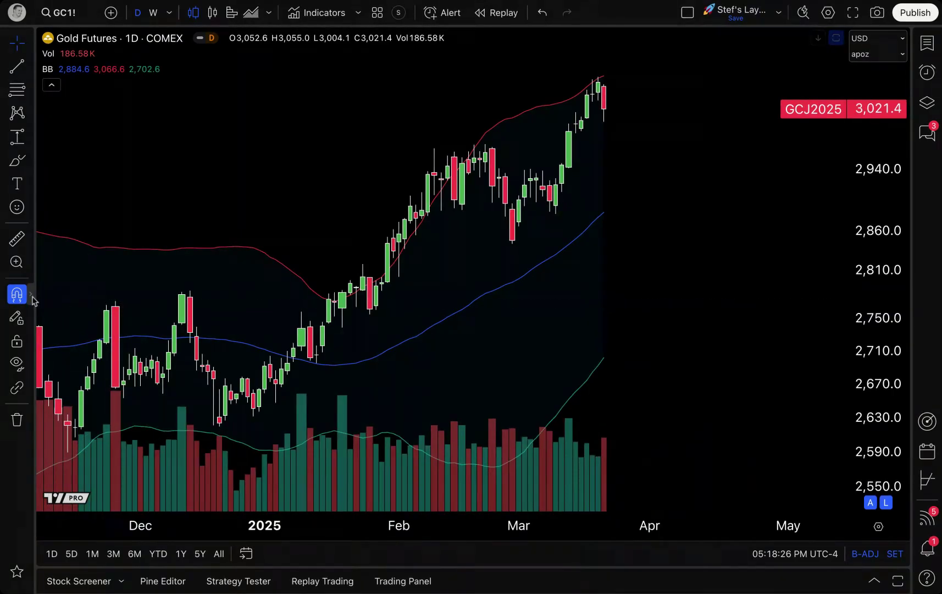
# Step: Change the magnet mode to Weak Magnet and toggle Snap to indicators off and on, leaving it enabled
pyautogui.click(31, 296)
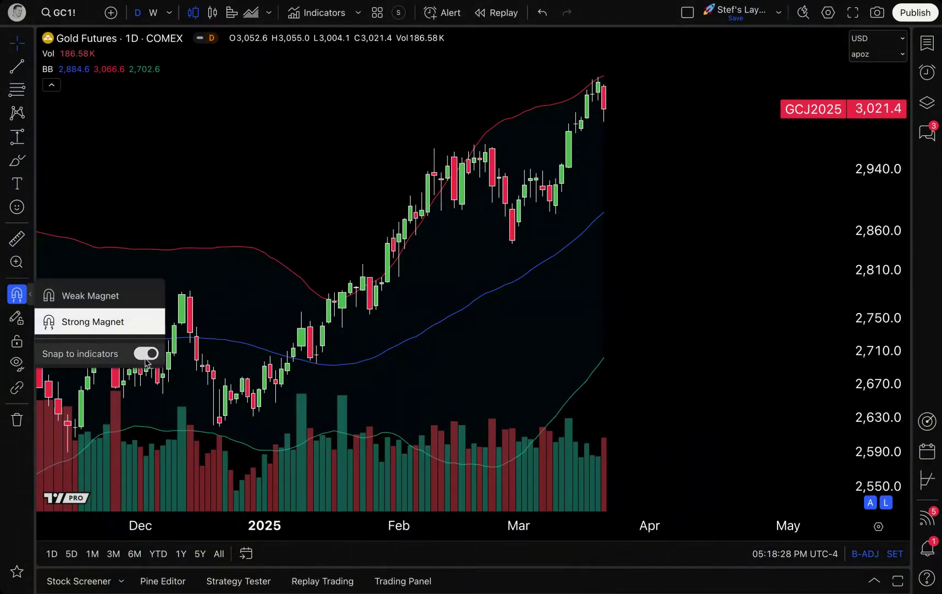
pyautogui.click(101, 297)
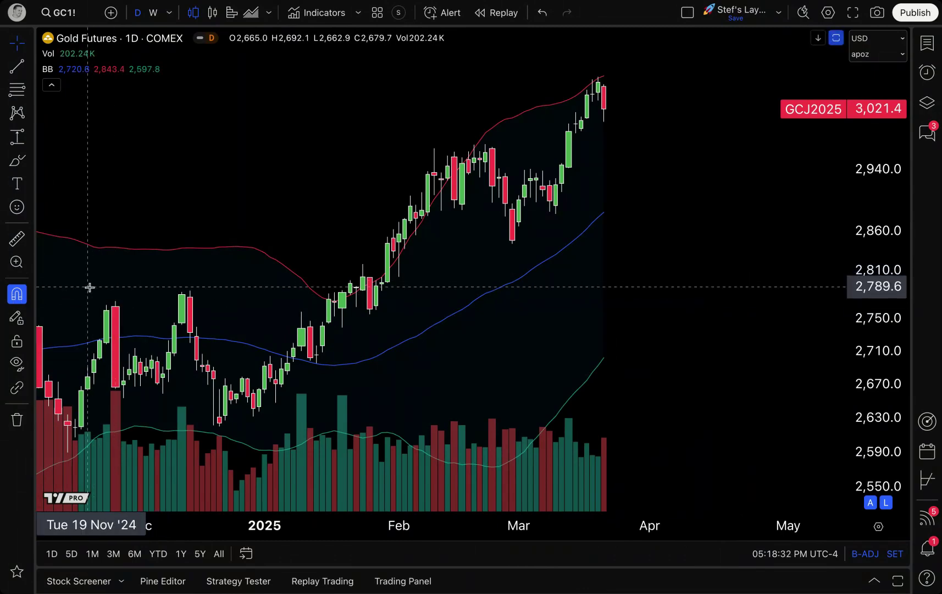
pyautogui.click(30, 297)
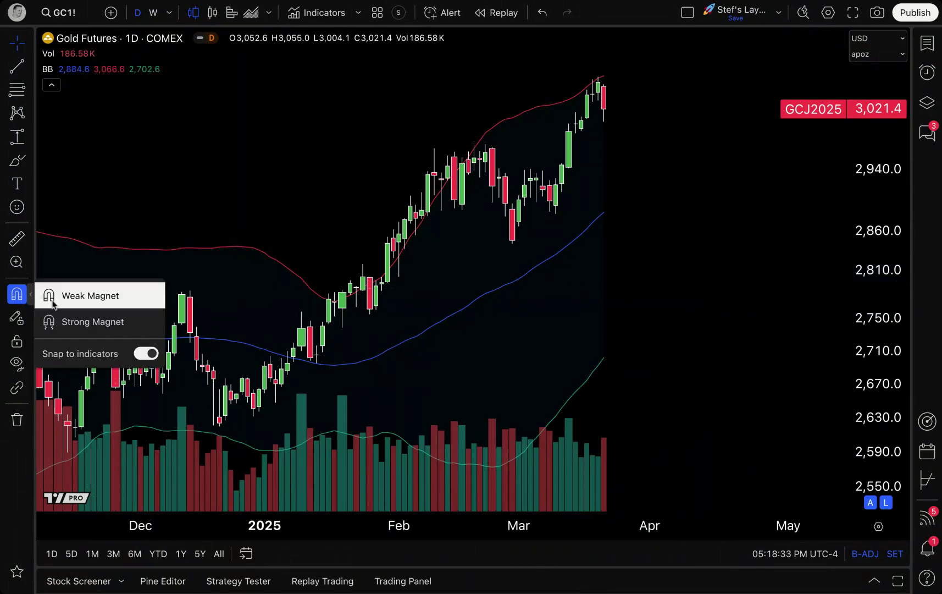
pyautogui.click(148, 354)
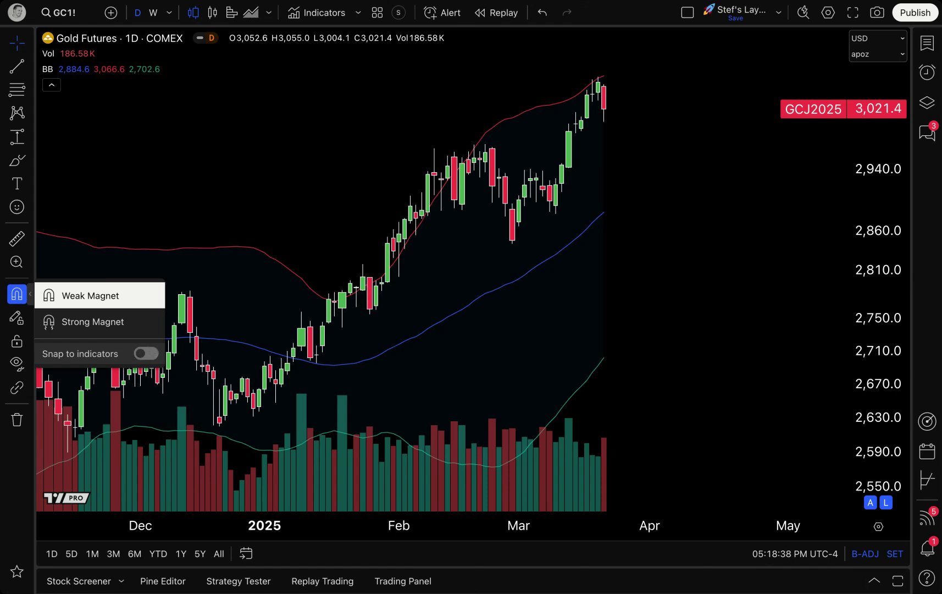
pyautogui.click(143, 358)
pyautogui.click(149, 357)
pyautogui.click(146, 353)
pyautogui.click(229, 143)
# Step: Try a Price Range measurement upward from the end of the lower Bollinger Band at 2,702.6 with the magnet on
pyautogui.click(27, 138)
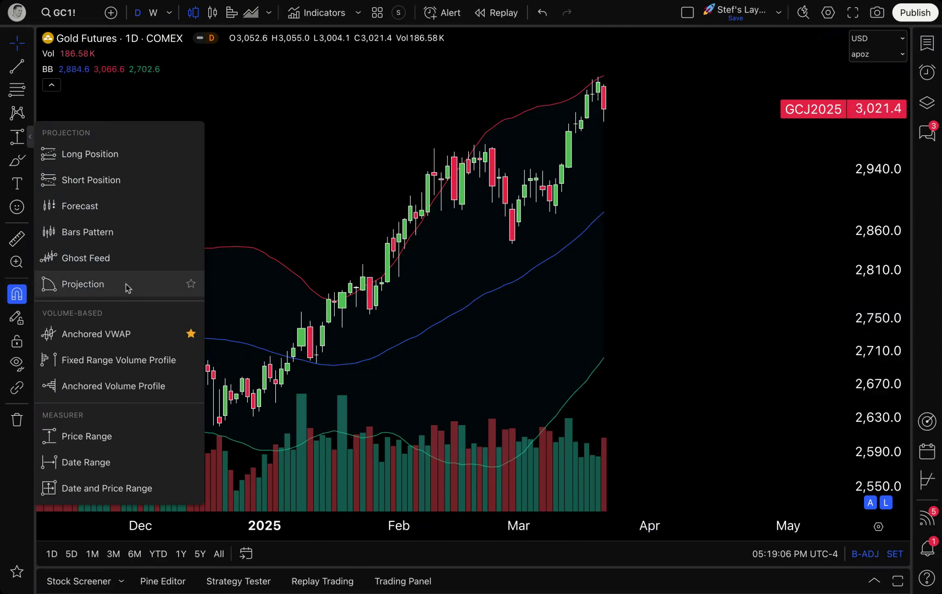
pyautogui.click(107, 435)
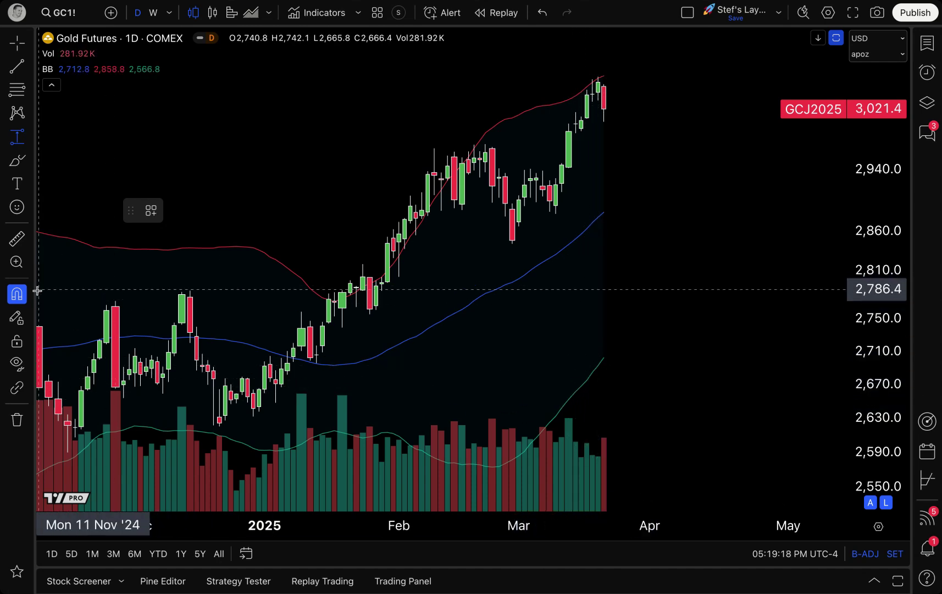
pyautogui.click(17, 294)
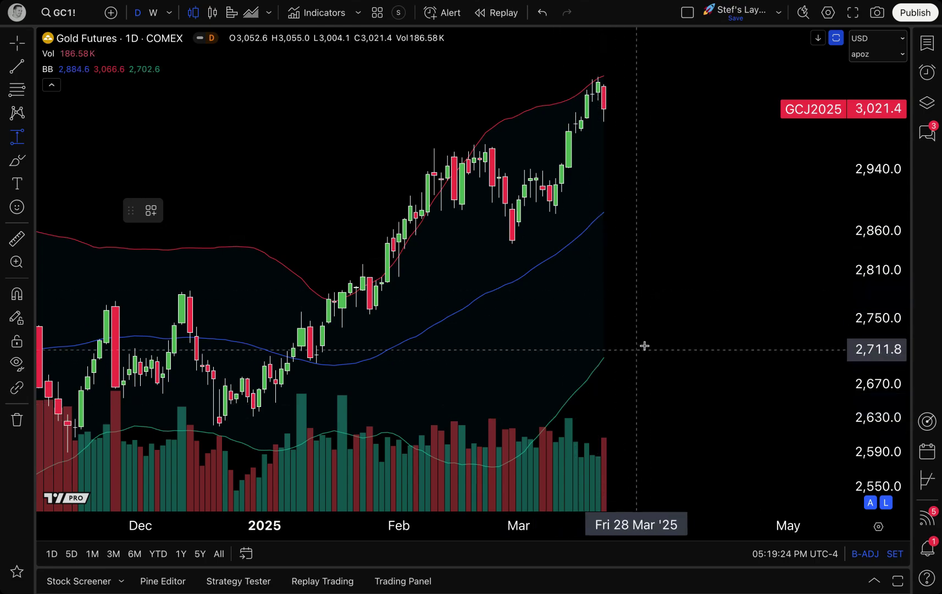
pyautogui.click(28, 294)
pyautogui.click(31, 295)
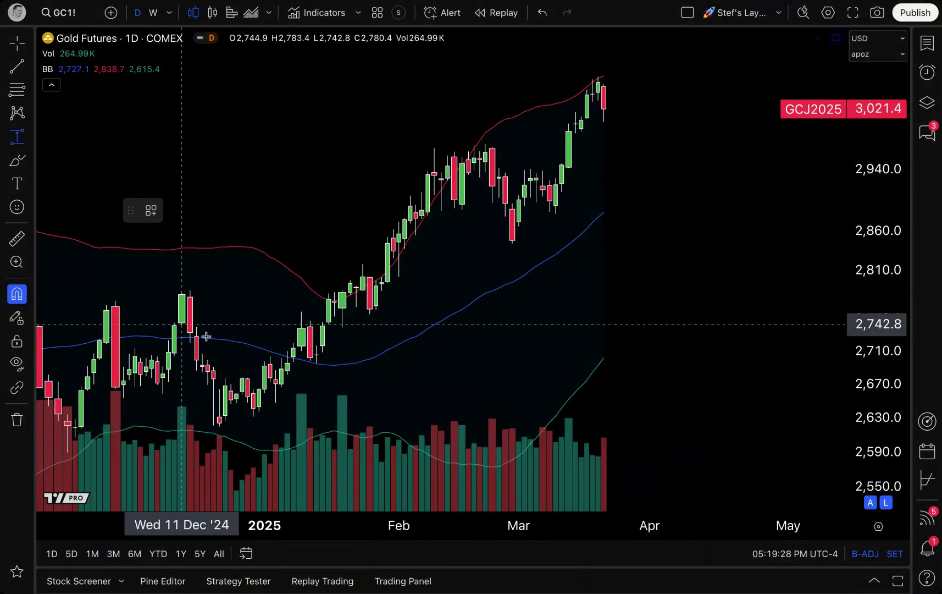
pyautogui.click(604, 357)
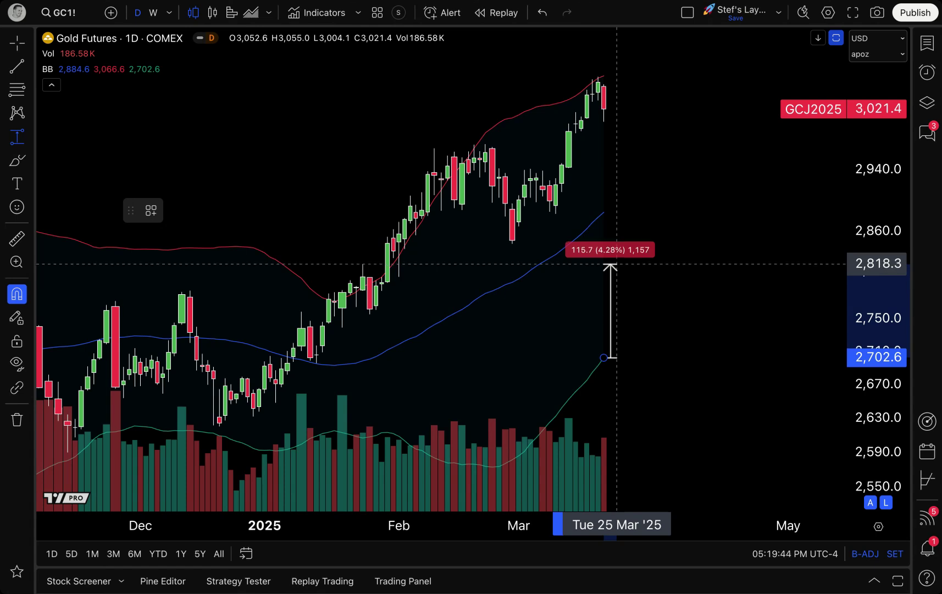
pyautogui.click(623, 257)
pyautogui.click(623, 257)
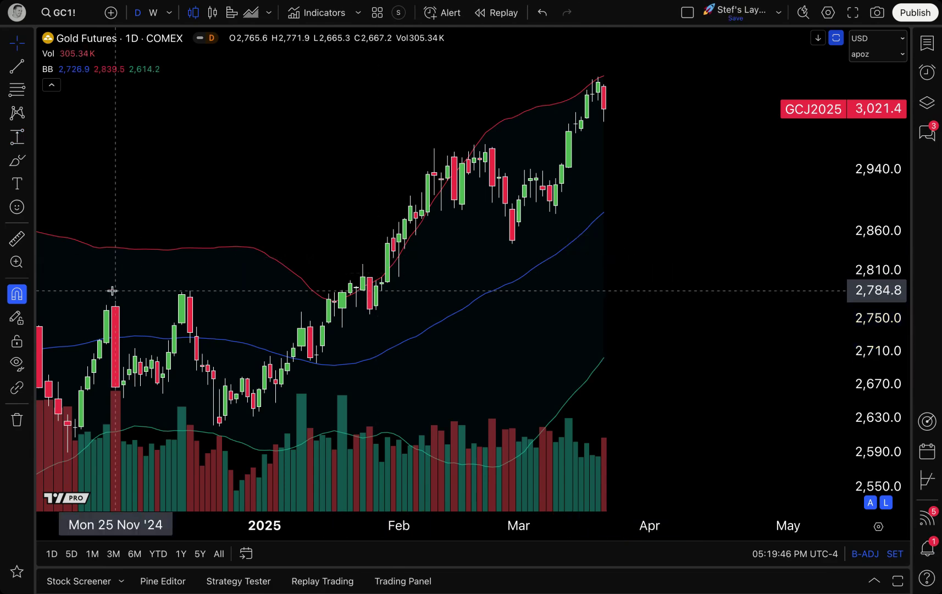
# Step: With the magnet off, draw a price range of about 356.5 from the lower Bollinger Band's end toward the latest high, and delete it
pyautogui.click(16, 294)
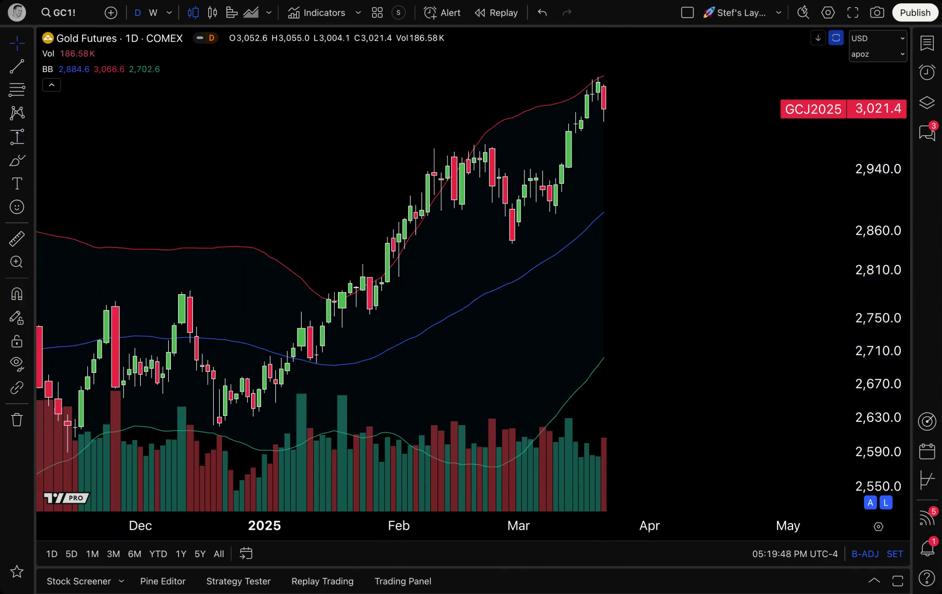
pyautogui.click(18, 138)
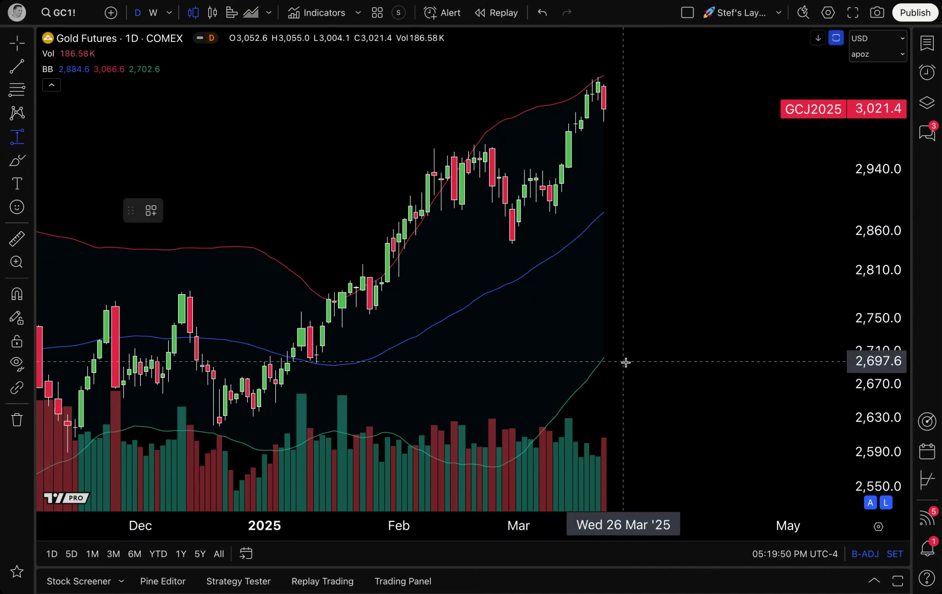
pyautogui.click(604, 359)
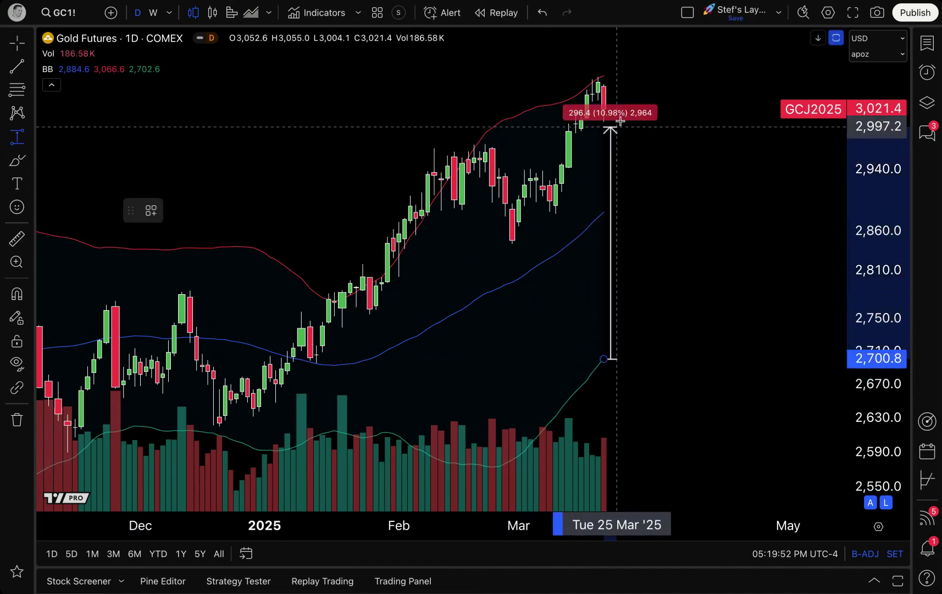
pyautogui.click(622, 84)
pyautogui.click(613, 370)
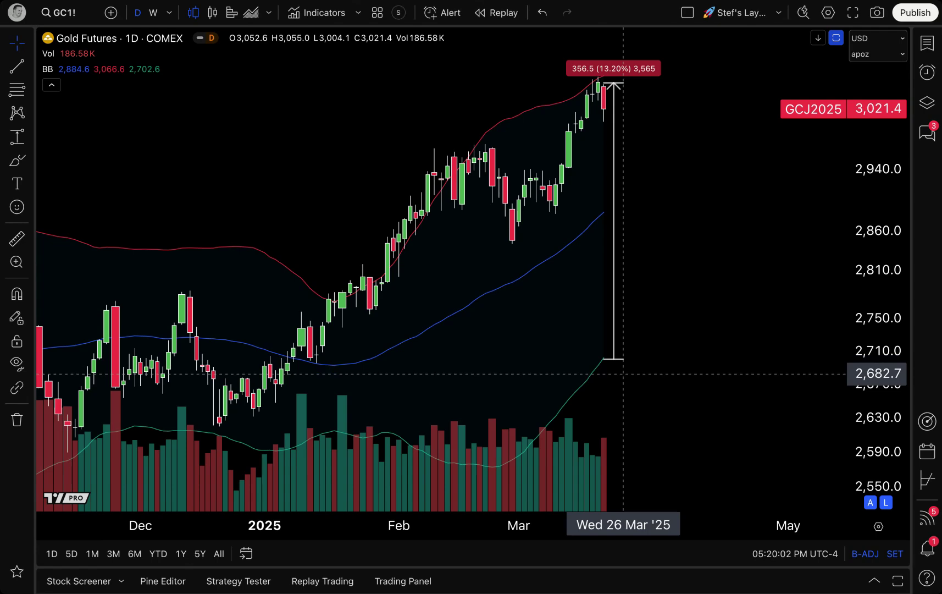
pyautogui.click(617, 334)
pyautogui.press('Delete')
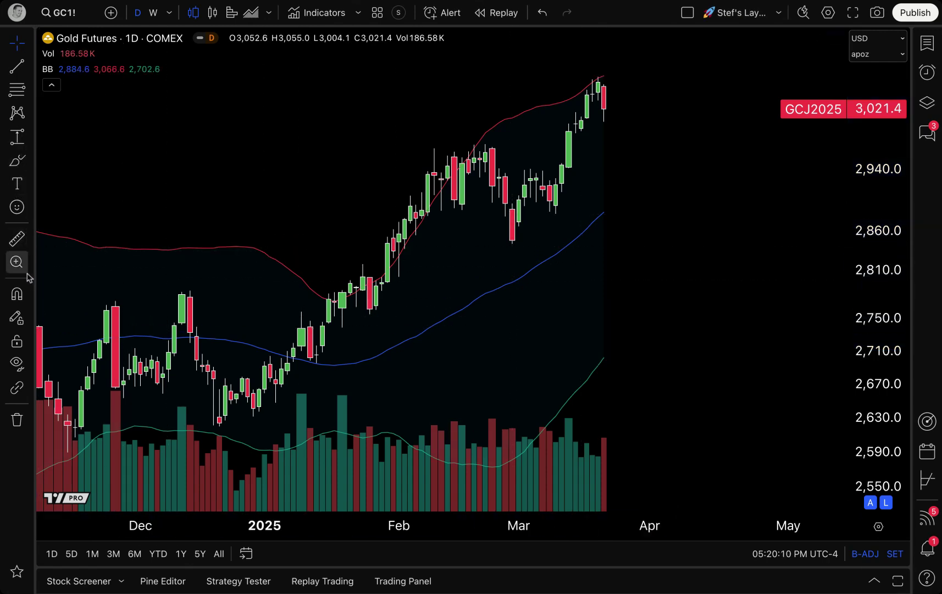
# Step: Turn the magnet back on and draw a price range from the lower Bollinger Band's end at 2,702.6 up to about 3,020.9
pyautogui.click(17, 295)
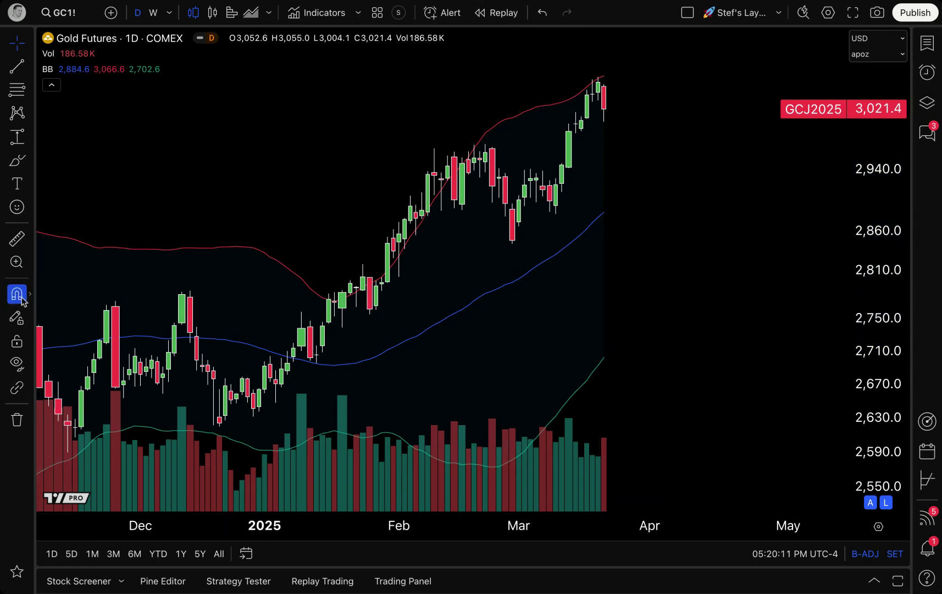
pyautogui.click(30, 138)
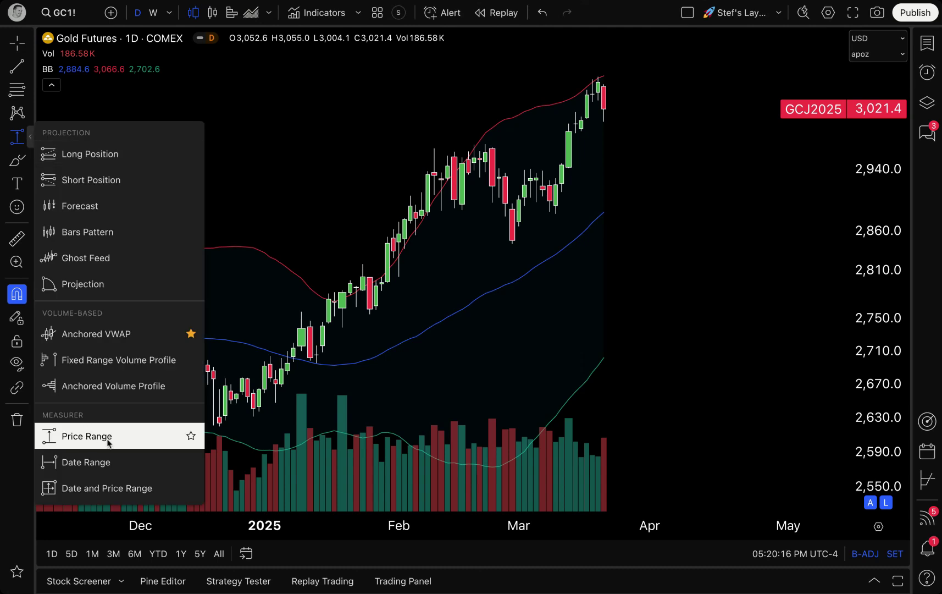
pyautogui.click(88, 436)
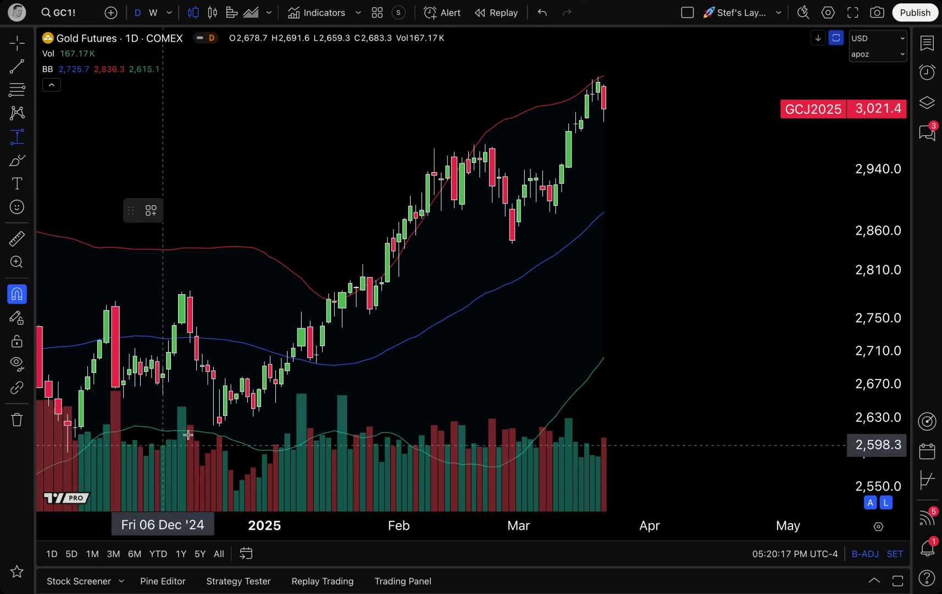
pyautogui.click(605, 359)
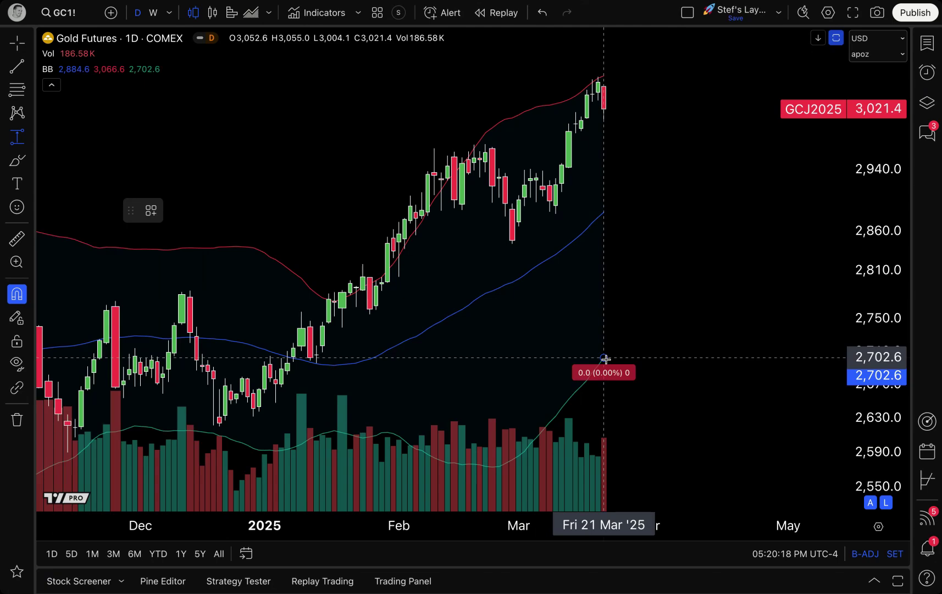
pyautogui.click(628, 110)
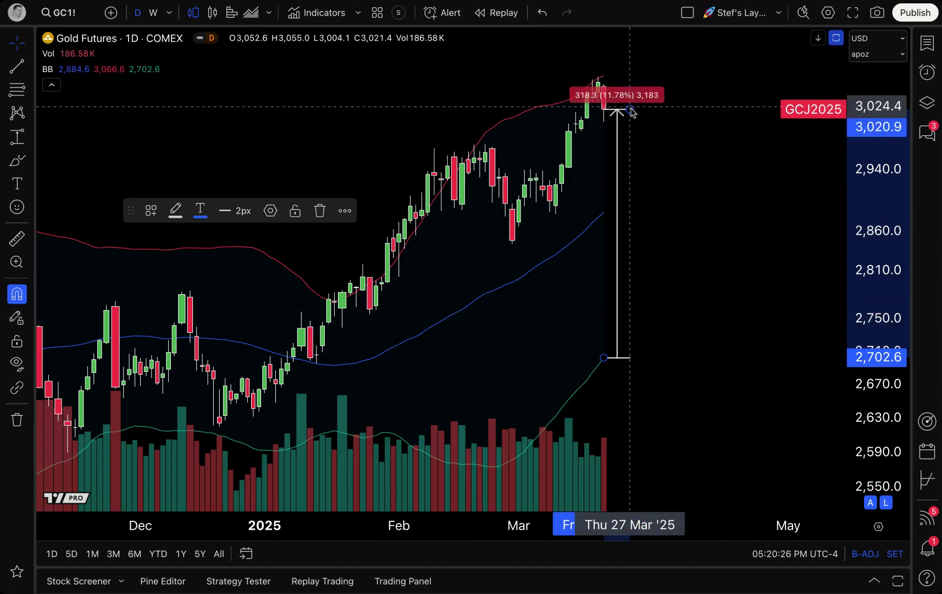
# Step: Snap the price range's upper end to the upper Bollinger Band, and move it back near the last candle's close at about 3,021.8
pyautogui.moveTo(630, 109)
pyautogui.mouseDown()
pyautogui.moveTo(628, 83)
pyautogui.moveTo(609, 81)
pyautogui.mouseUp()
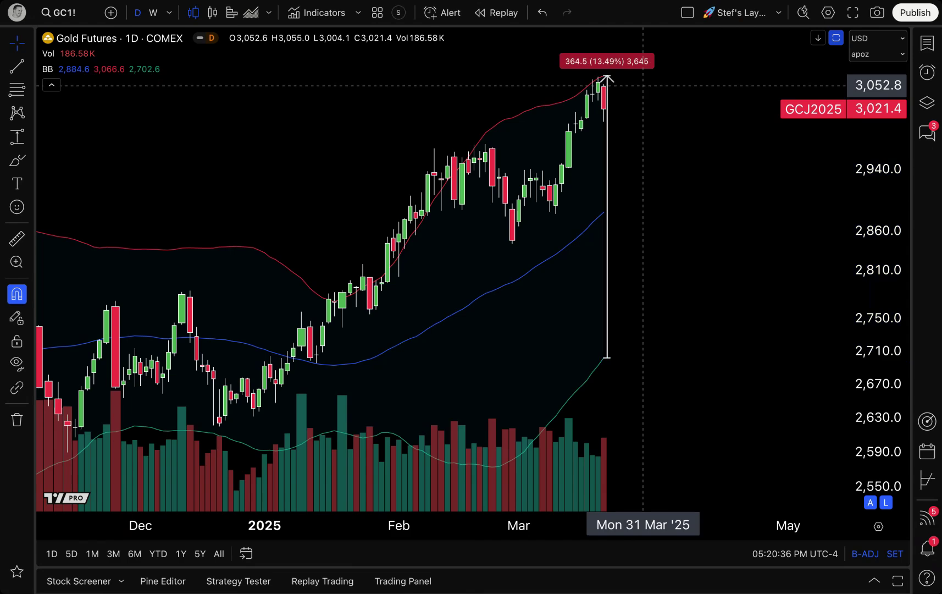
pyautogui.moveTo(609, 78); pyautogui.dragTo(624, 113)
# Step: Draw a second price range on 15 Apr '24 from the lower Bollinger Band at 2,076.2 up to the candle's open at 2,488.7
pyautogui.scroll(-5, 664, 211)
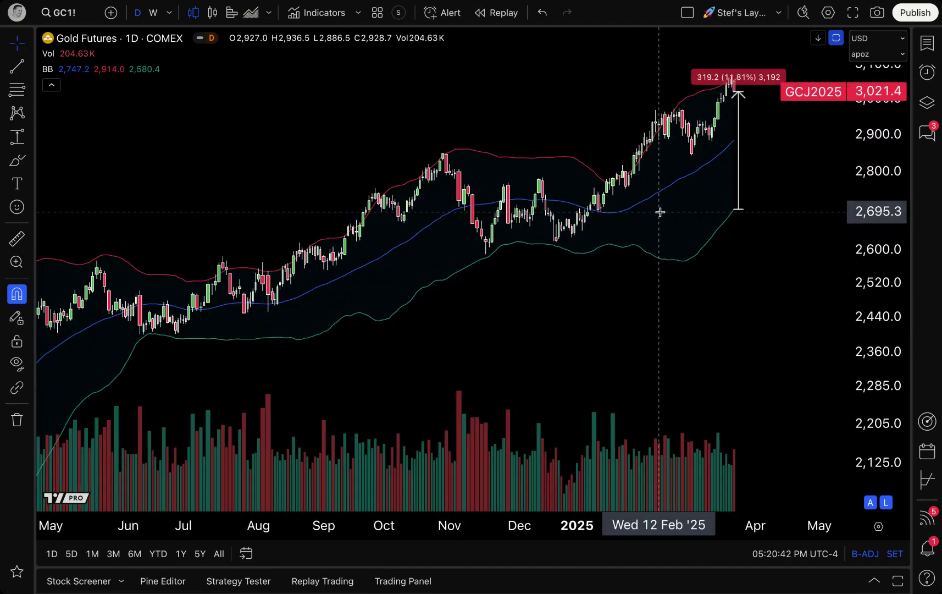
pyautogui.scroll(-3, 660, 212)
pyautogui.moveTo(636, 315); pyautogui.dragTo(575, 317)
pyautogui.scroll(-3, 603, 307)
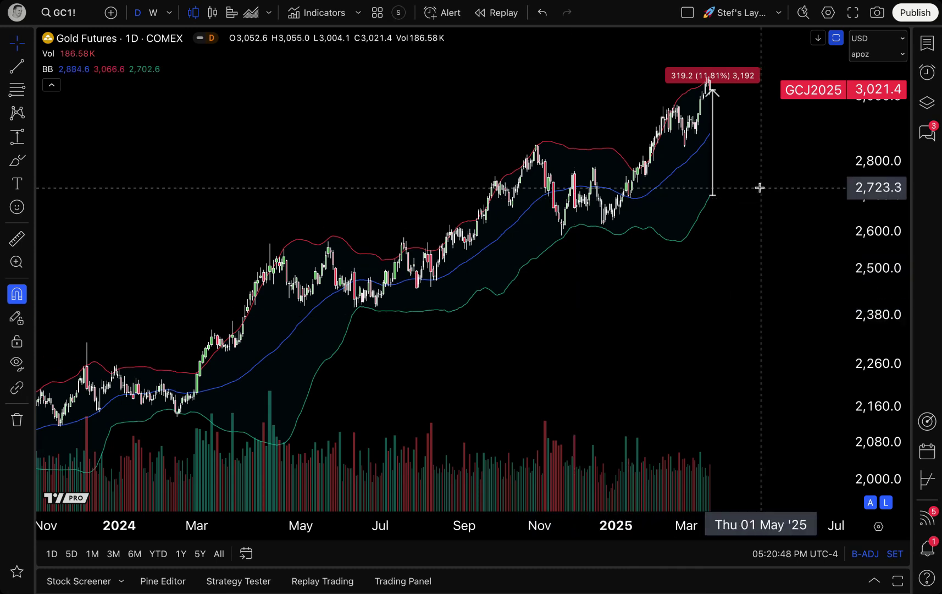
pyautogui.click(15, 137)
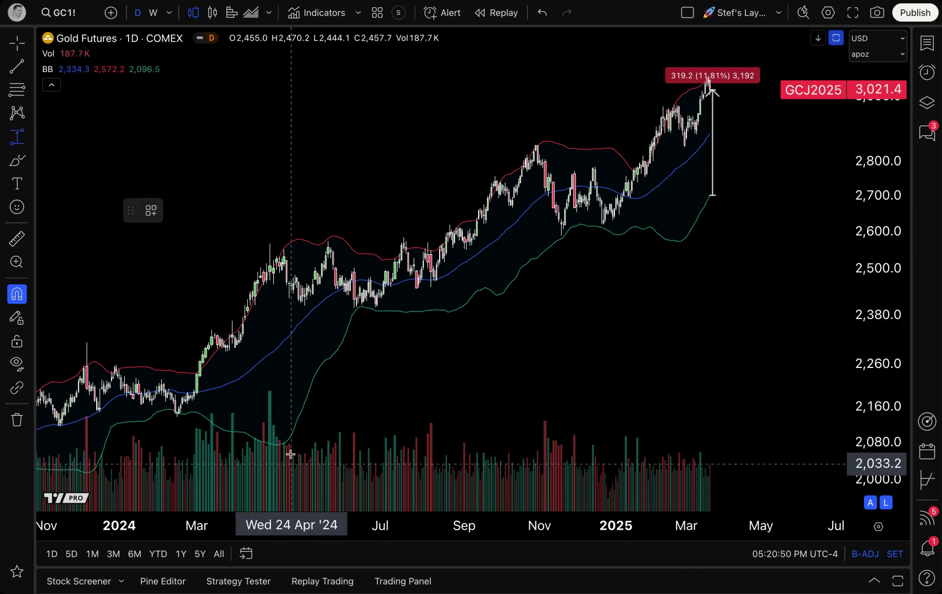
pyautogui.click(276, 446)
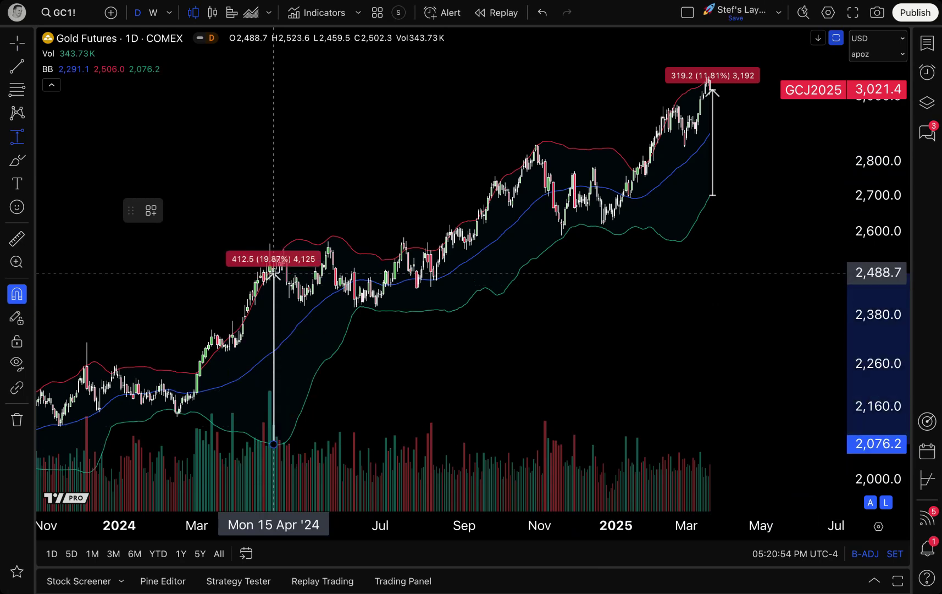
pyautogui.click(274, 273)
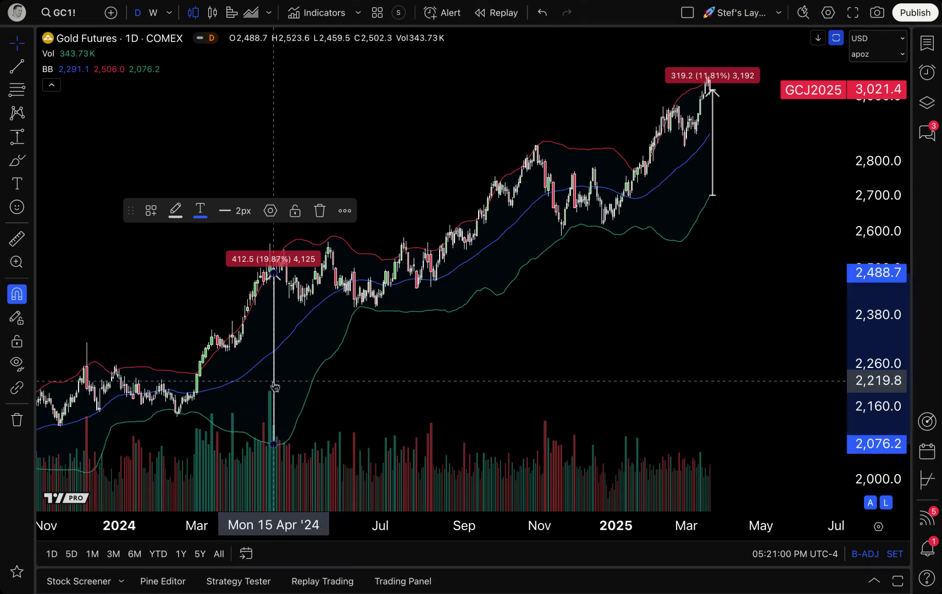
# Step: Snap the second range's upper end to the upper Bollinger Band at 2,337.4 on 22 Mar '24, and delete that range
pyautogui.scroll(-2, 274, 387)
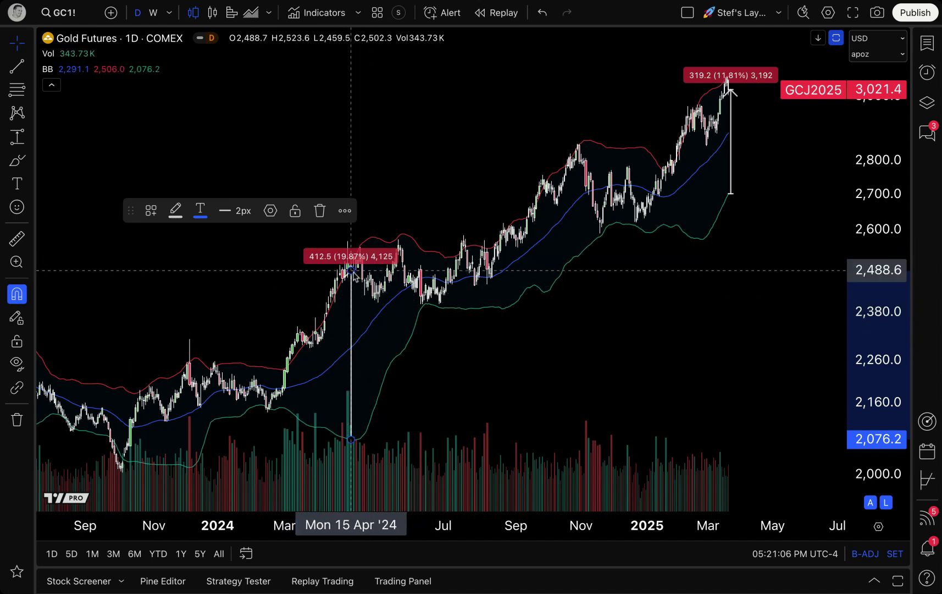
pyautogui.moveTo(351, 270); pyautogui.dragTo(317, 328)
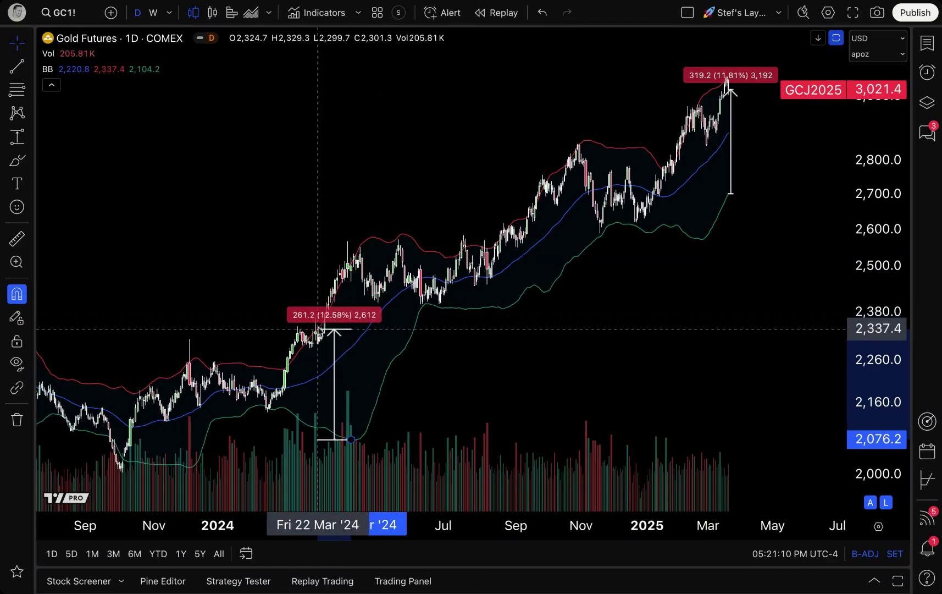
pyautogui.click(499, 390)
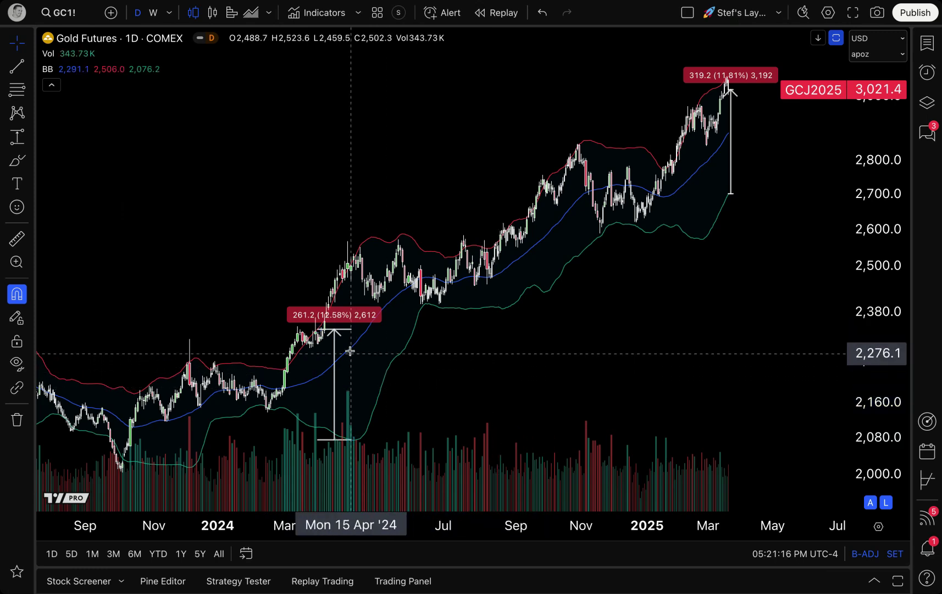
pyautogui.click(333, 333)
pyautogui.press('Delete')
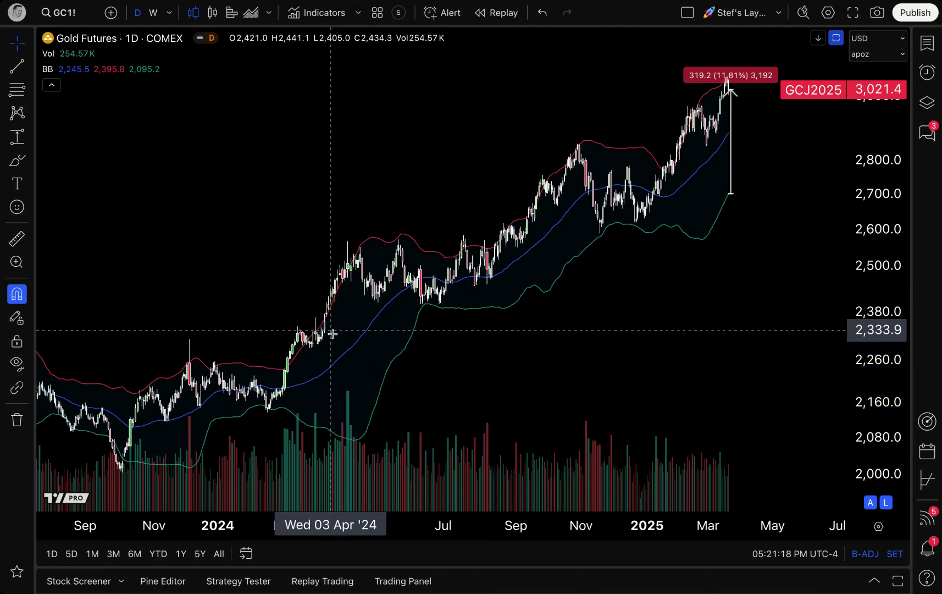
# Step: Review the magnet options again and select the remaining price range beside the latest candle
pyautogui.scroll(-5, 448, 442)
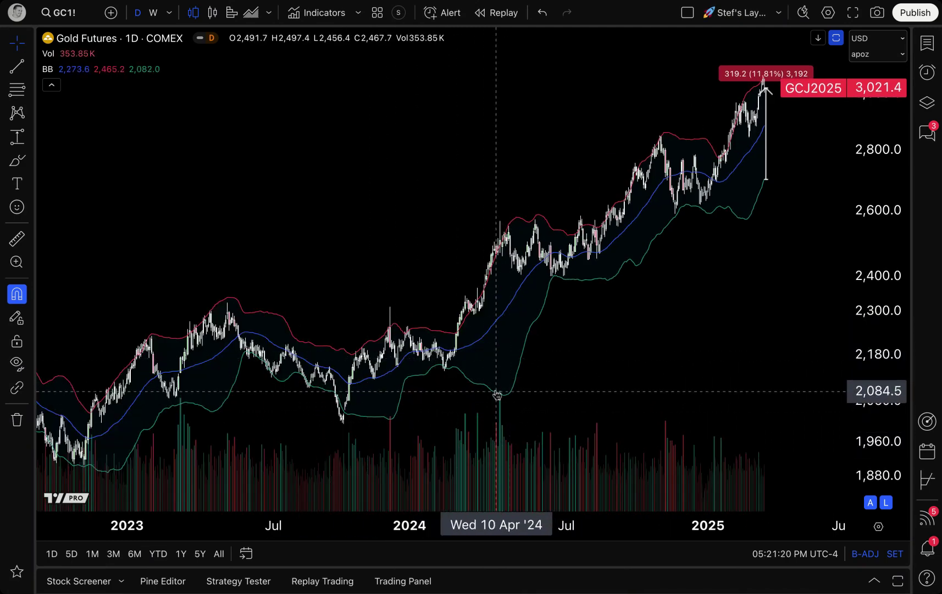
pyautogui.scroll(5, 523, 383)
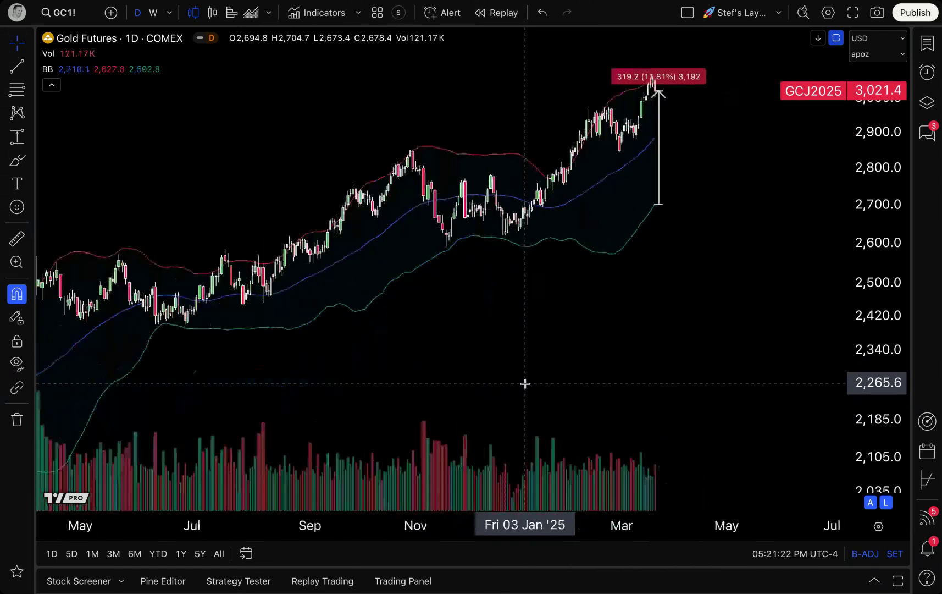
pyautogui.scroll(3, 525, 383)
pyautogui.scroll(2, 527, 248)
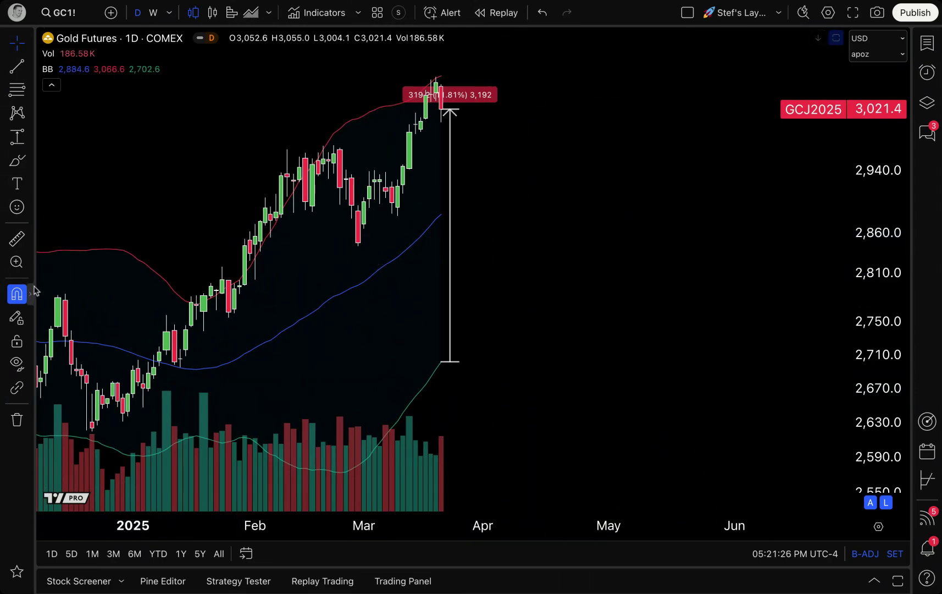
pyautogui.click(29, 296)
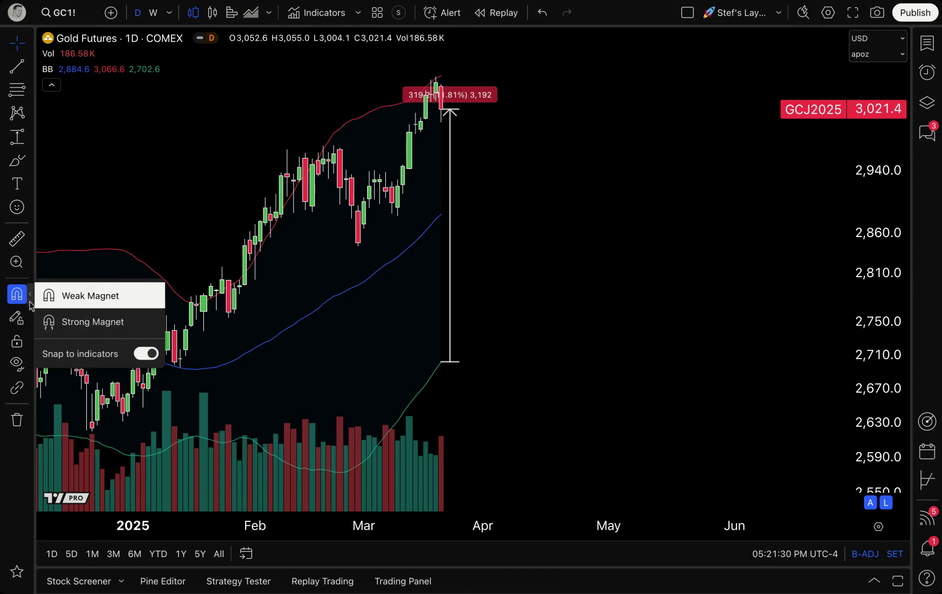
pyautogui.click(454, 187)
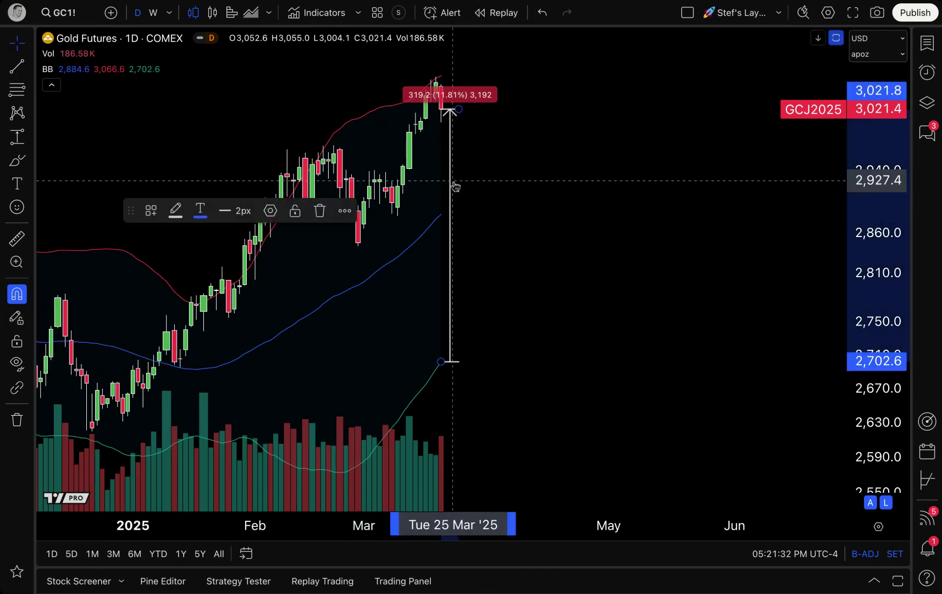
# Step: Delete the price range beside the latest candle and remove the Bollinger Bands indicator from the chart
pyautogui.press('Delete')
pyautogui.hscroll(-5, 455, 187)
pyautogui.scroll(-3, 519, 224)
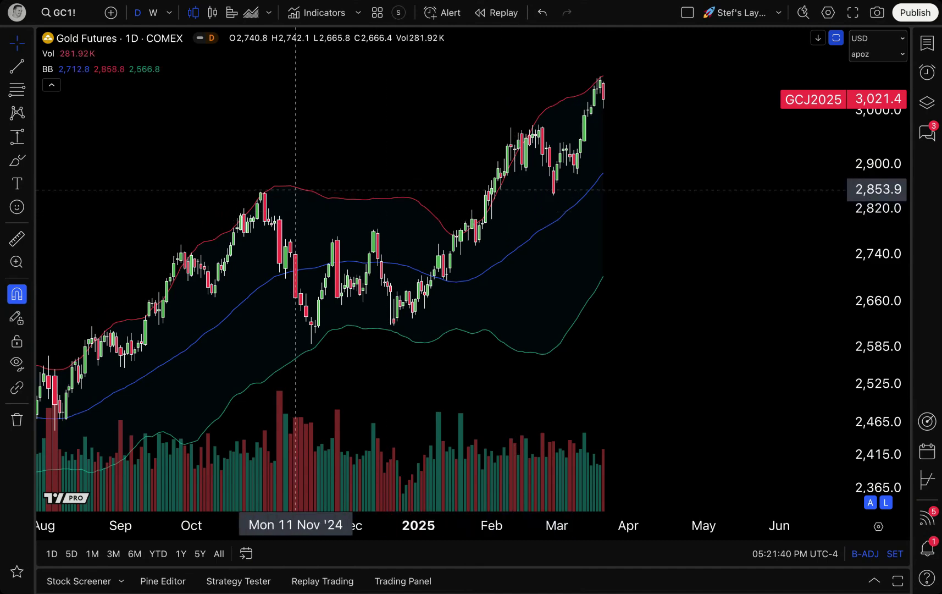
pyautogui.scroll(2, 300, 184)
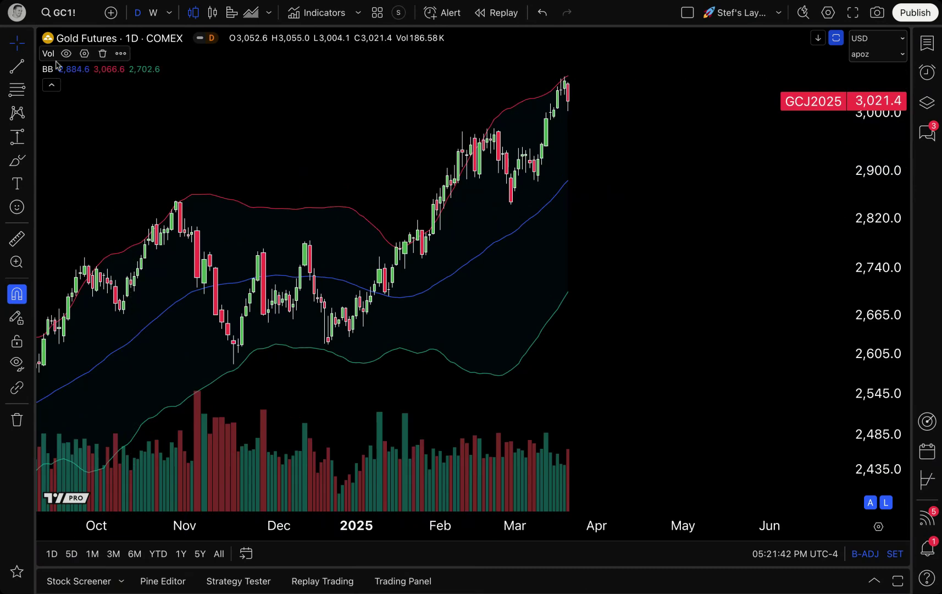
pyautogui.click(117, 70)
# Step: Add the Moving Average Simple indicator from the favorites to the chart
pyautogui.click(301, 17)
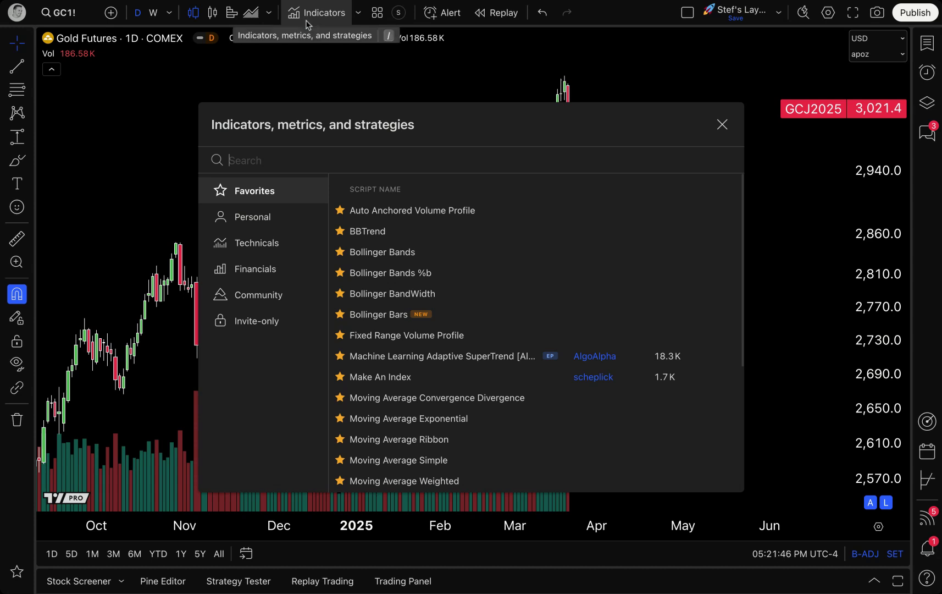
pyautogui.click(395, 461)
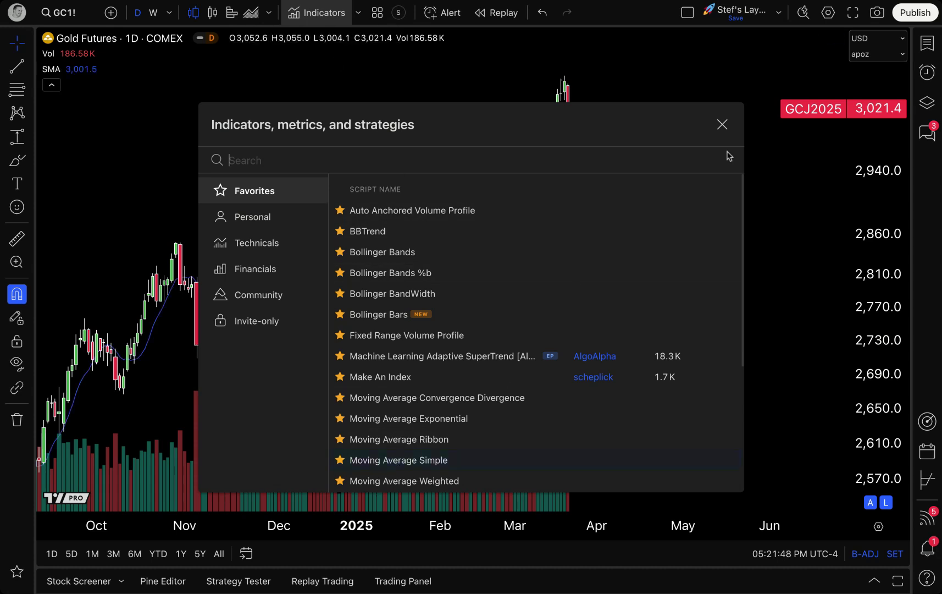
pyautogui.click(727, 131)
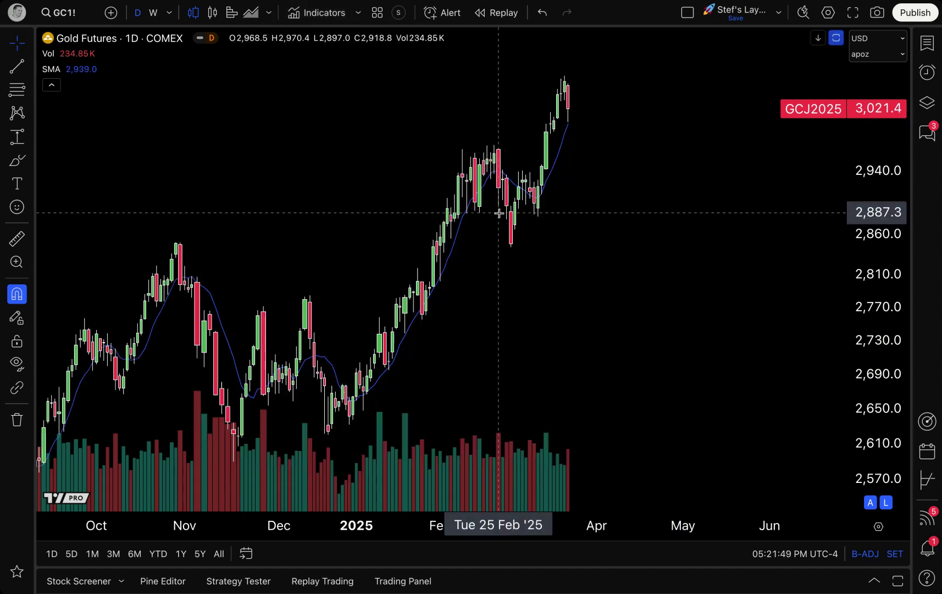
# Step: Set the SMA's length to 100 and its source to ohlc4
pyautogui.doubleClick(454, 250)
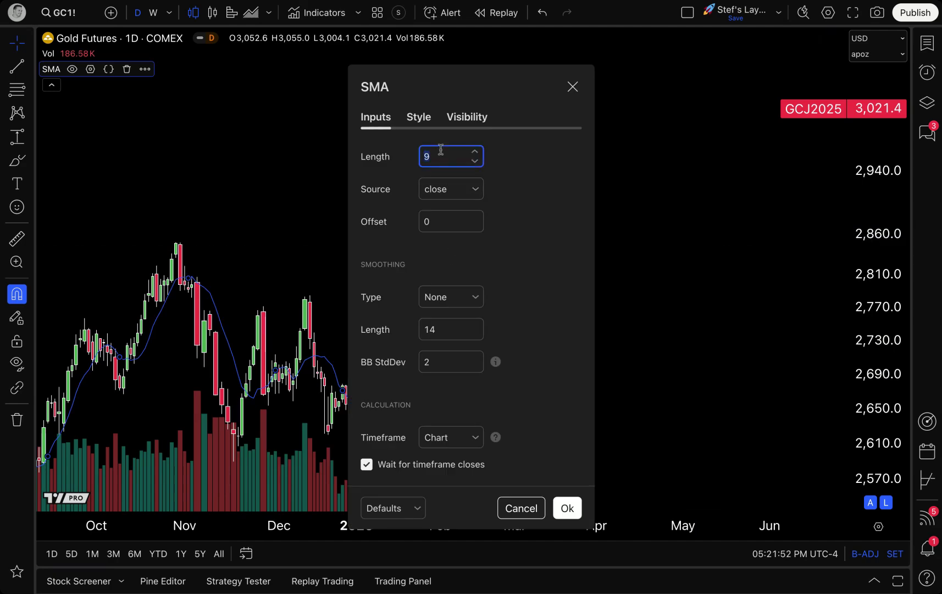
pyautogui.click(448, 189)
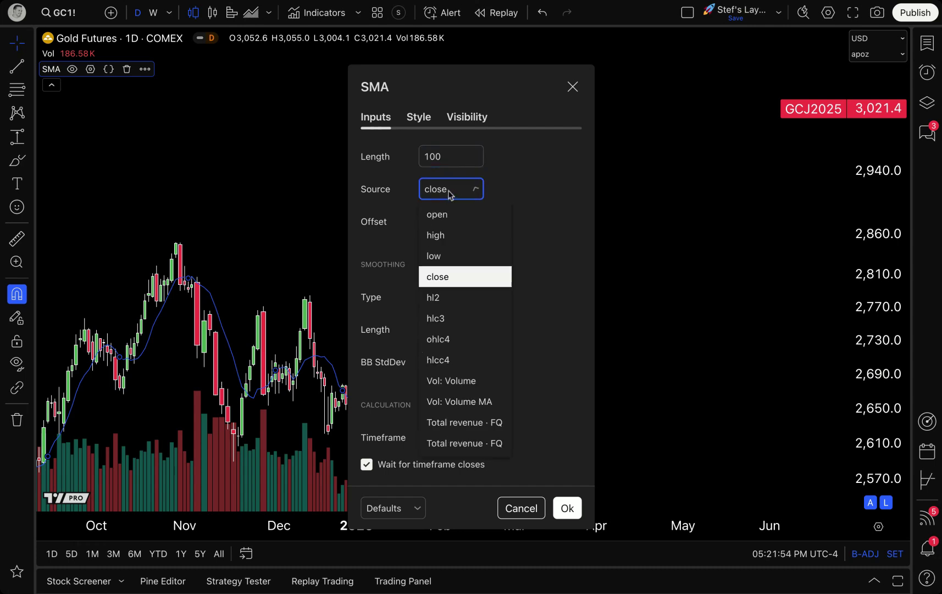
pyautogui.click(445, 342)
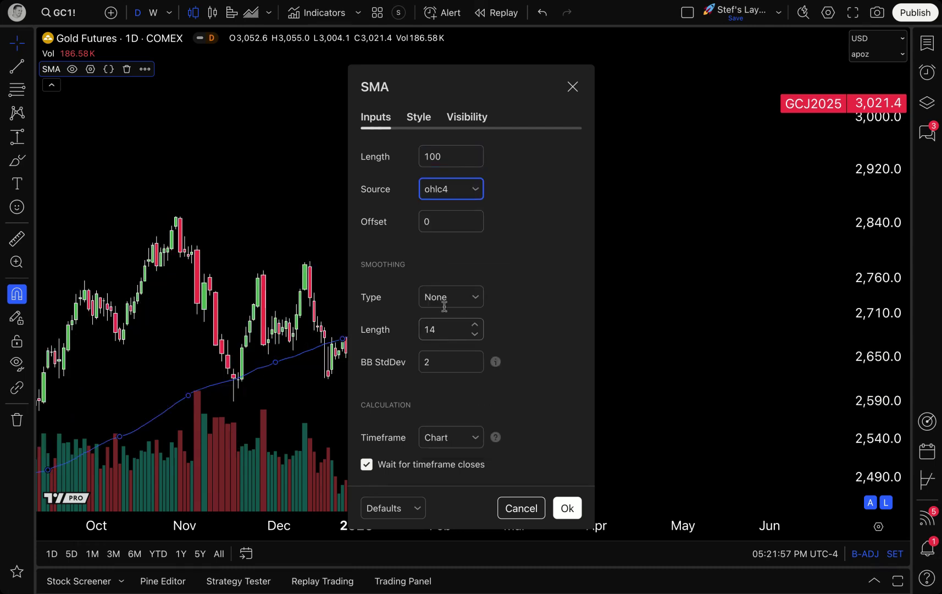
pyautogui.click(558, 510)
# Step: Restyle the SMA line with the second-thinnest thickness and a bright yellow color
pyautogui.doubleClick(469, 295)
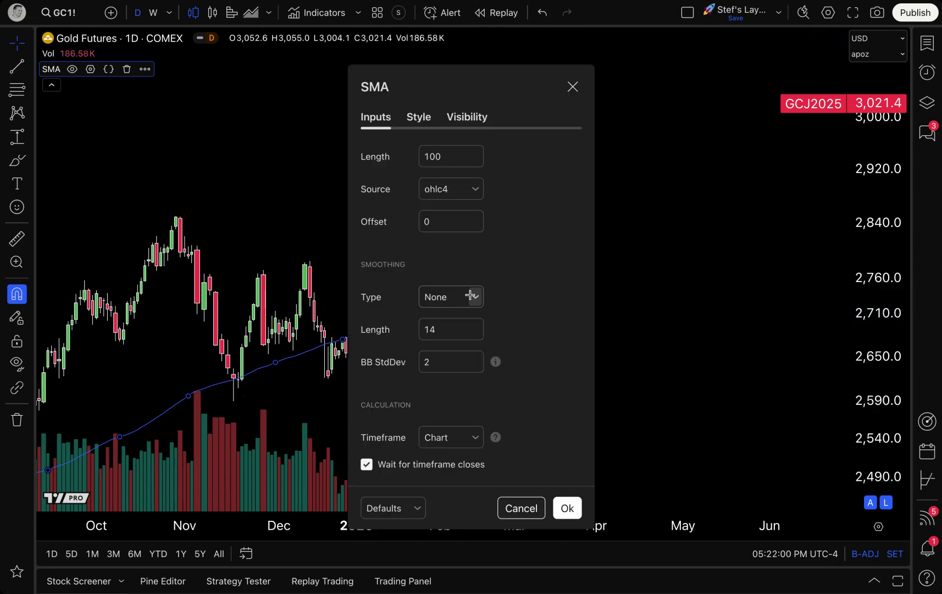
pyautogui.click(423, 120)
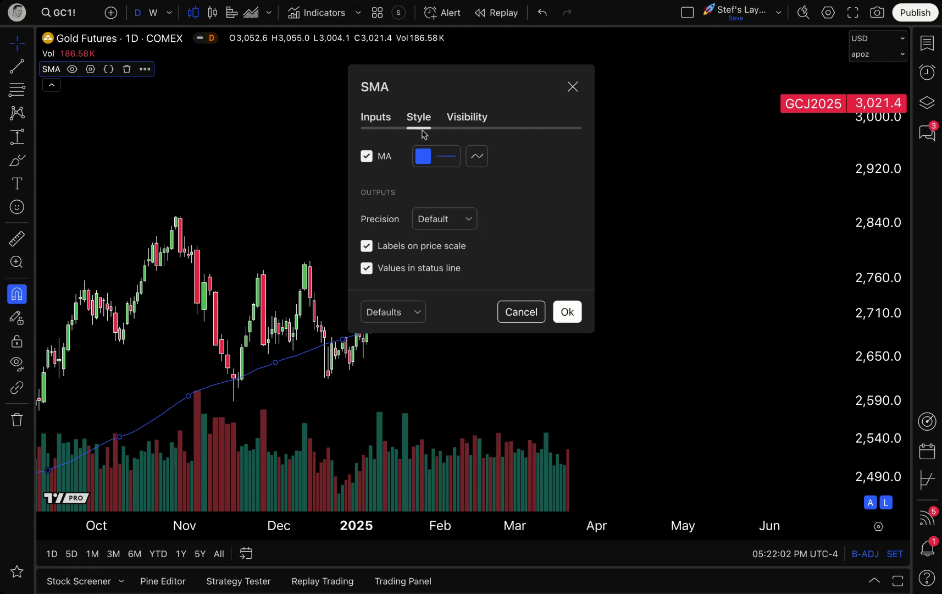
pyautogui.click(456, 165)
pyautogui.click(472, 396)
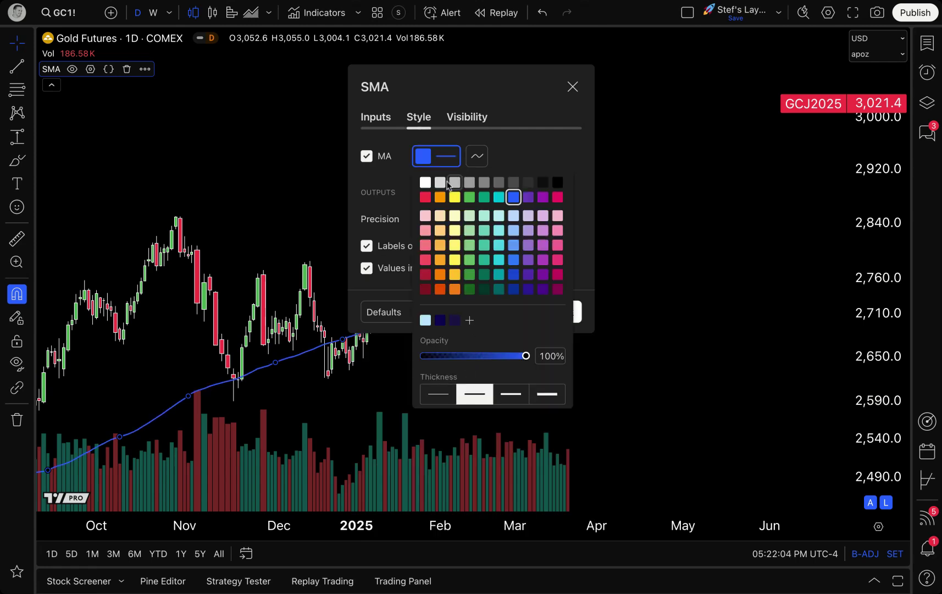
pyautogui.click(425, 183)
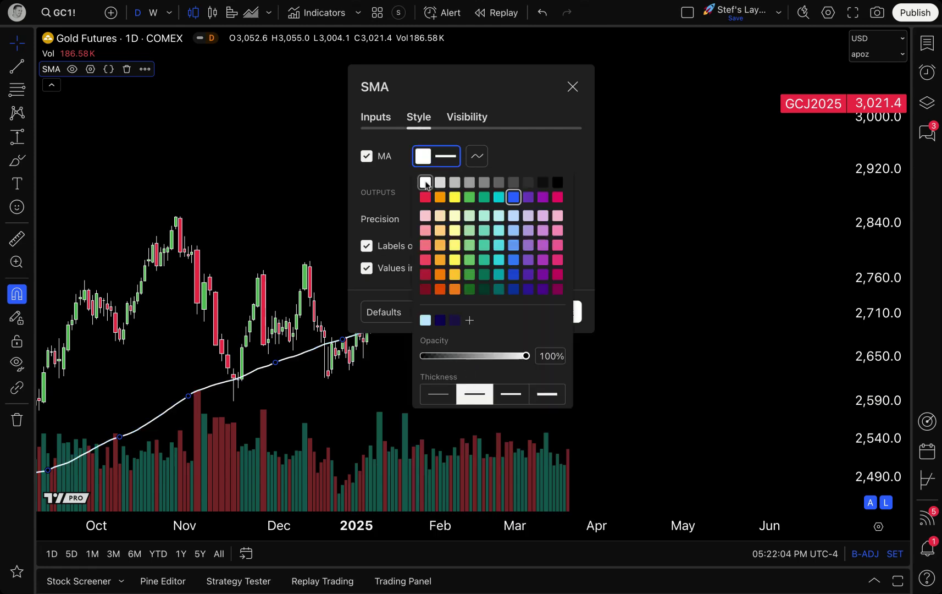
pyautogui.click(454, 197)
pyautogui.click(573, 86)
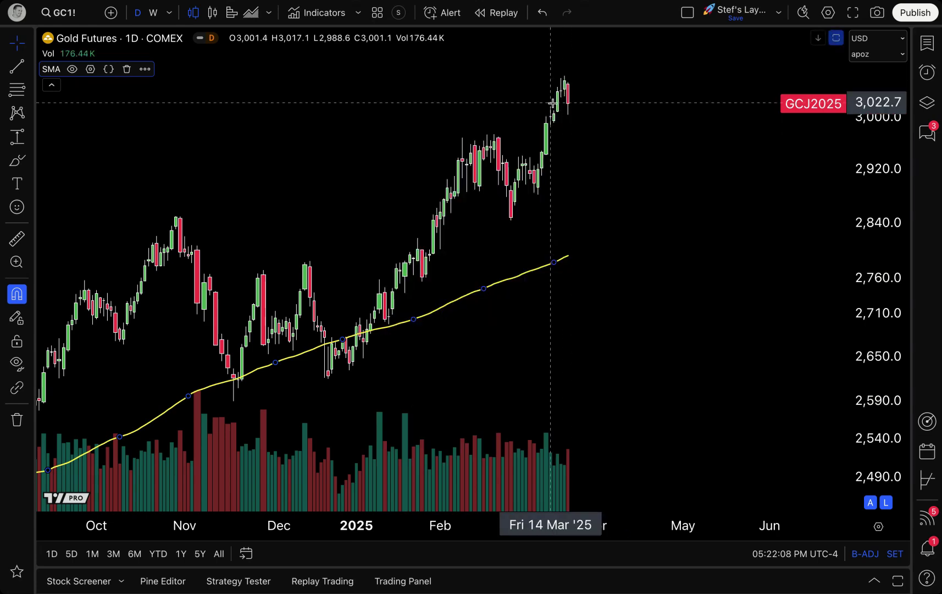
# Step: Draw a trend line from the late-December low at about 2,632.1 through the March swing low, extending beyond the latest candle
pyautogui.scroll(2, 551, 330)
pyautogui.hscroll(-5, 473, 382)
pyautogui.scroll(1, 611, 287)
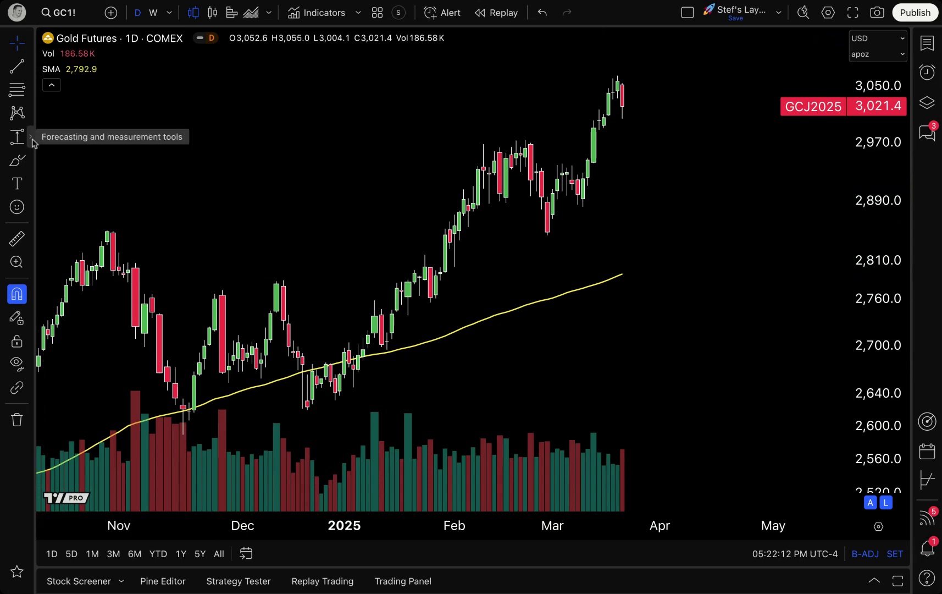
pyautogui.click(31, 137)
pyautogui.click(30, 136)
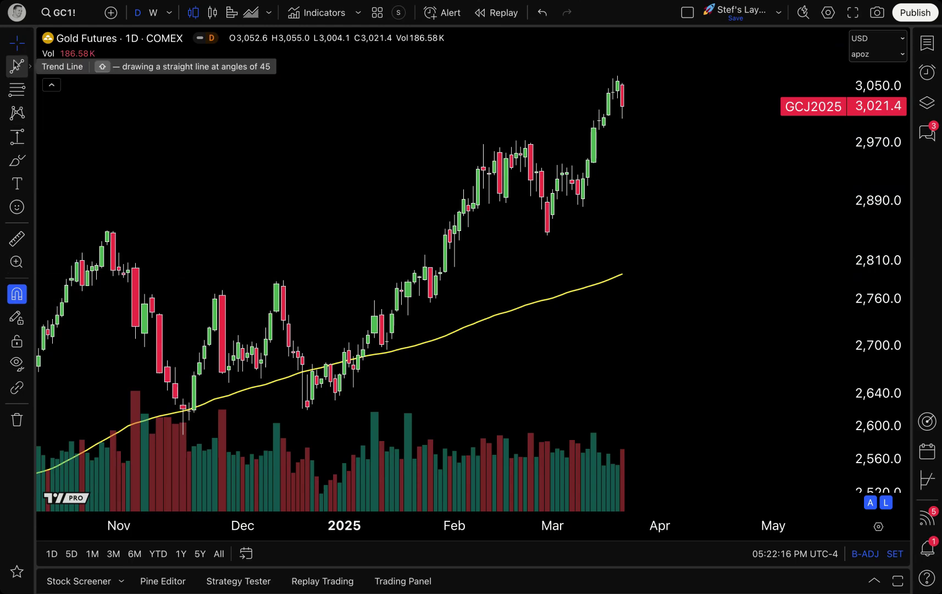
pyautogui.click(31, 68)
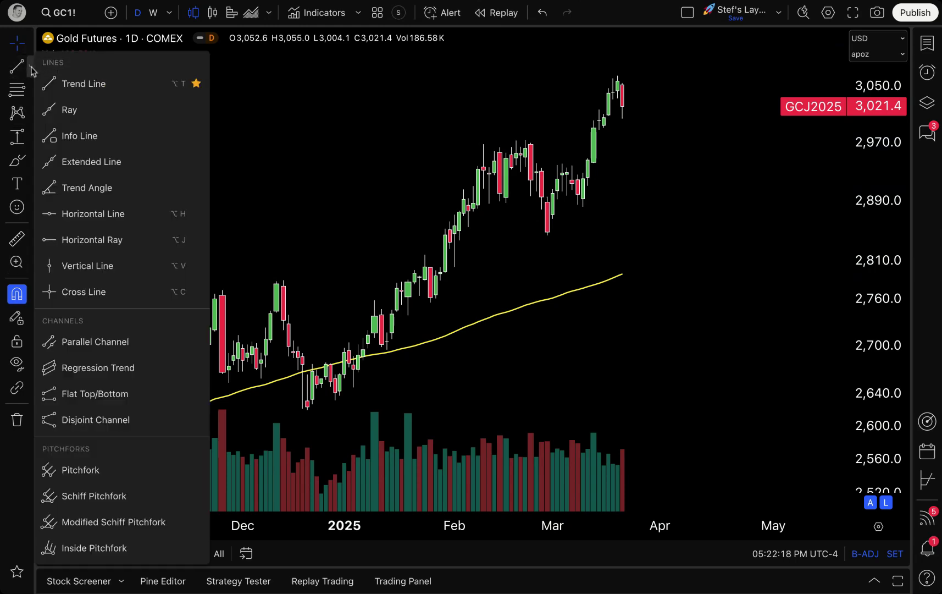
pyautogui.click(55, 83)
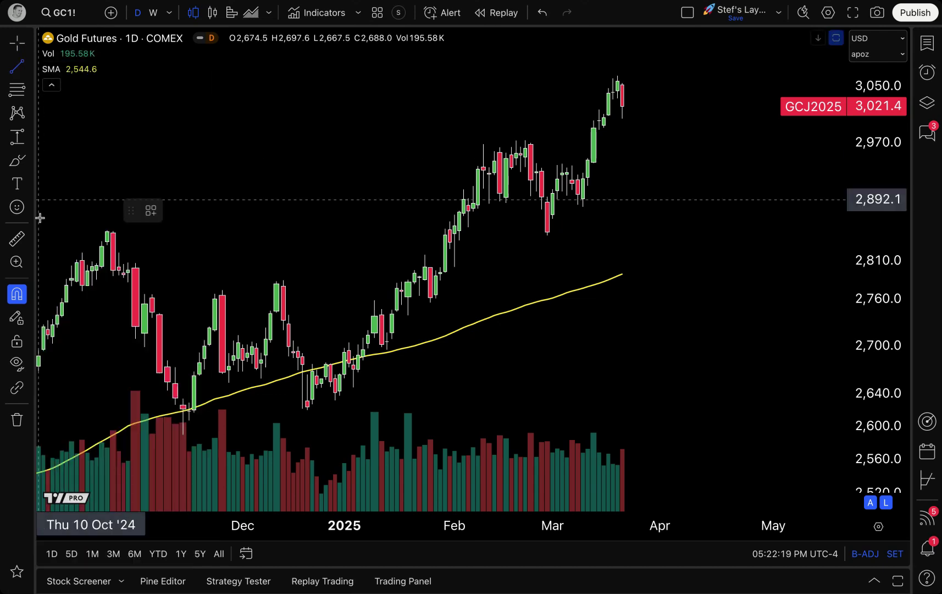
pyautogui.click(335, 400)
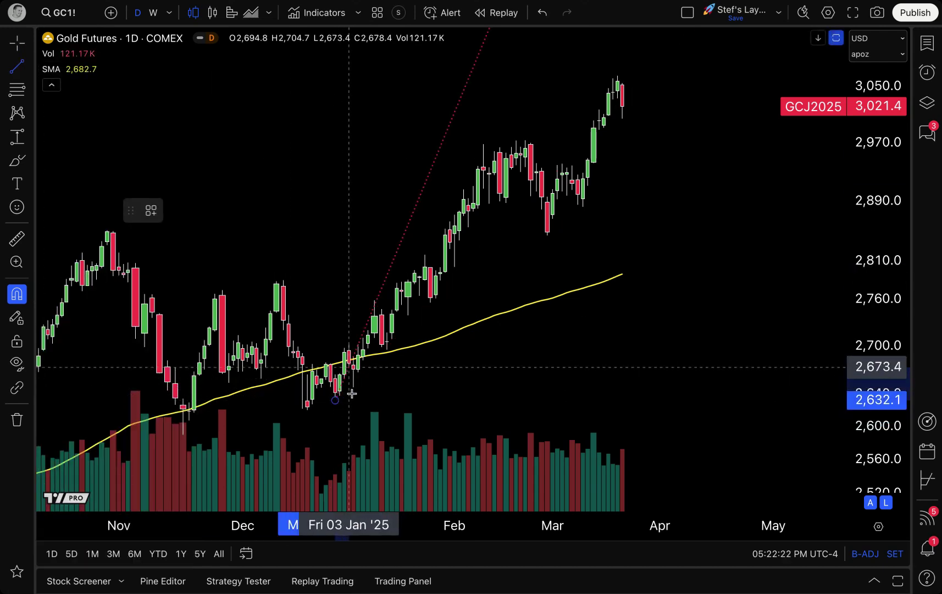
pyautogui.click(582, 205)
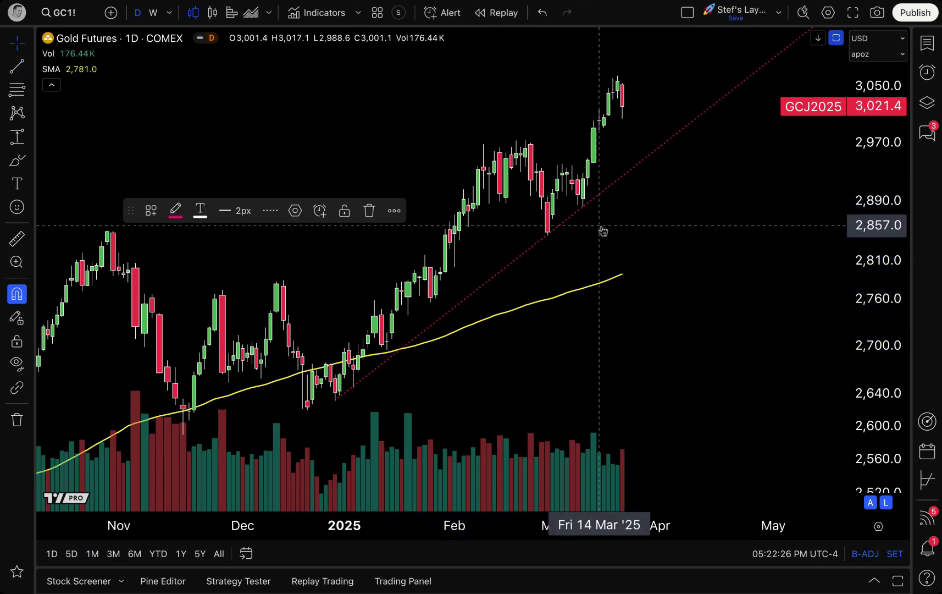
pyautogui.click(603, 231)
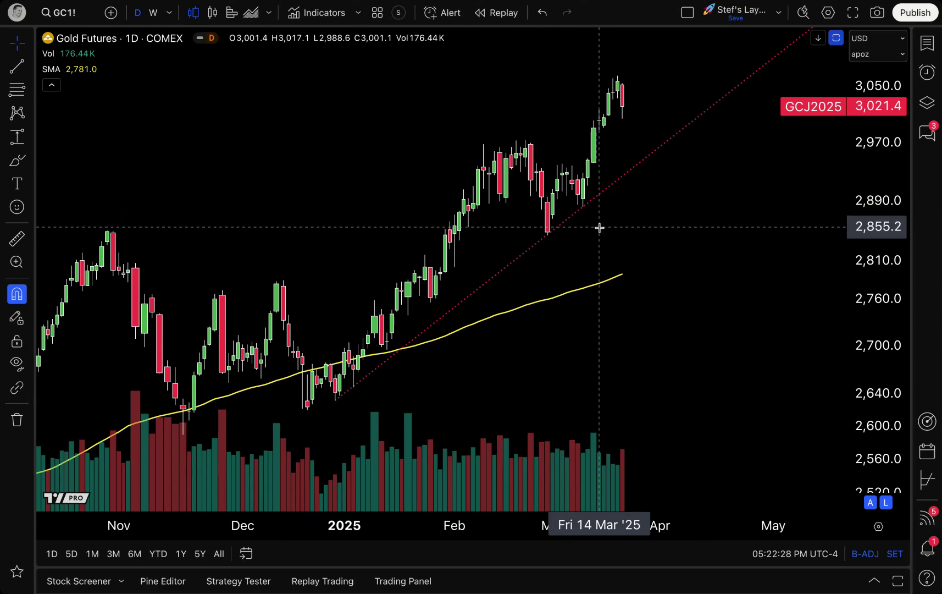
# Step: Draw a price range from the SMA at 2,792.9 up to the last close at about 3,020.9, and delete it
pyautogui.scroll(3, 599, 227)
pyautogui.scroll(-3, 599, 227)
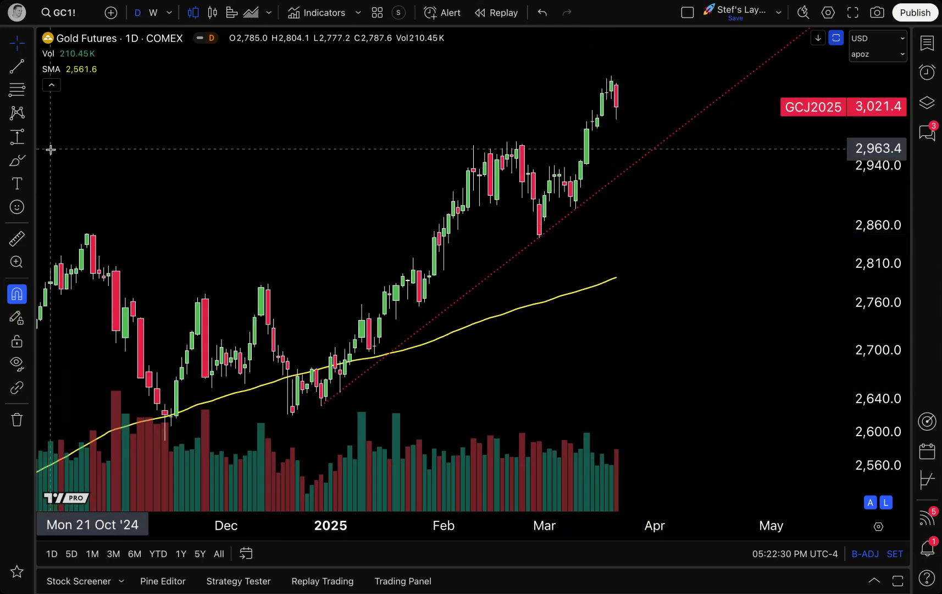
pyautogui.click(25, 138)
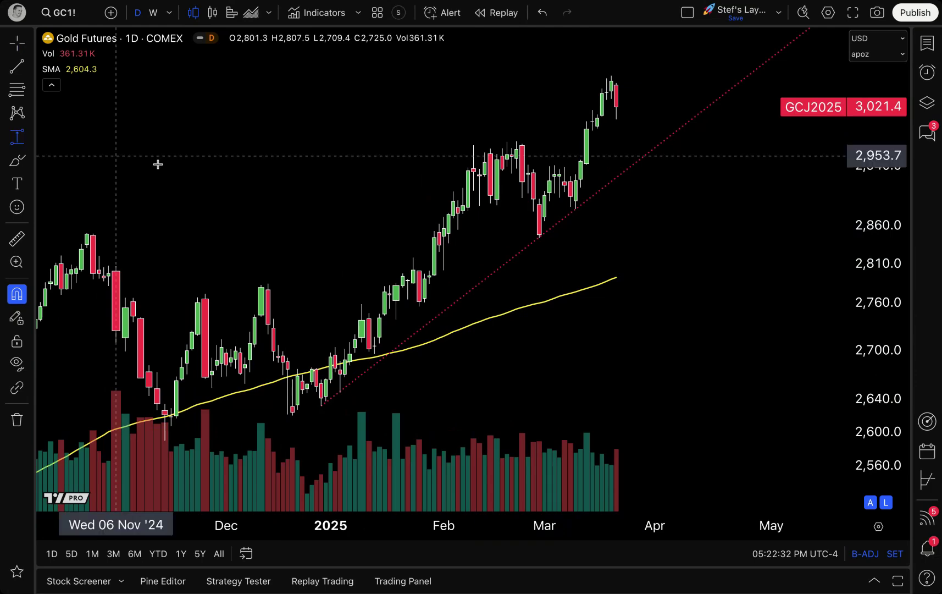
pyautogui.click(617, 278)
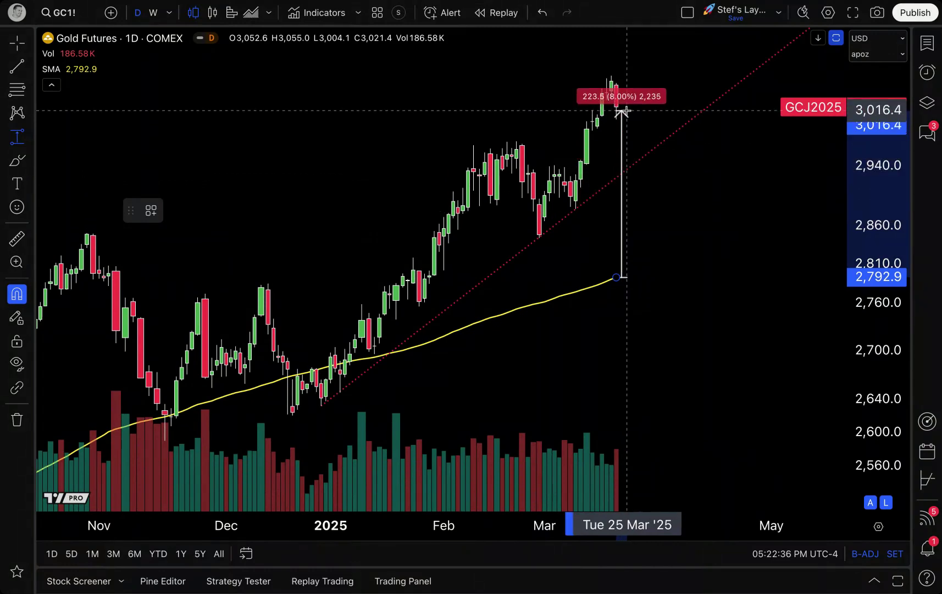
pyautogui.click(624, 108)
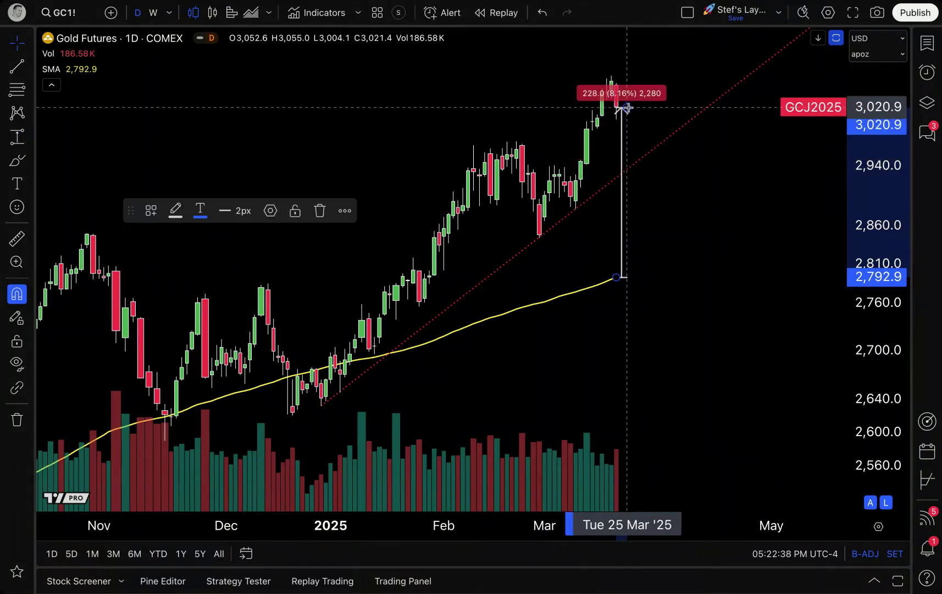
pyautogui.press('Delete')
# Step: Draw a price range on 25 Mar '25 from about 3,021.8 beside the last close down to the end of the SMA line
pyautogui.click(18, 137)
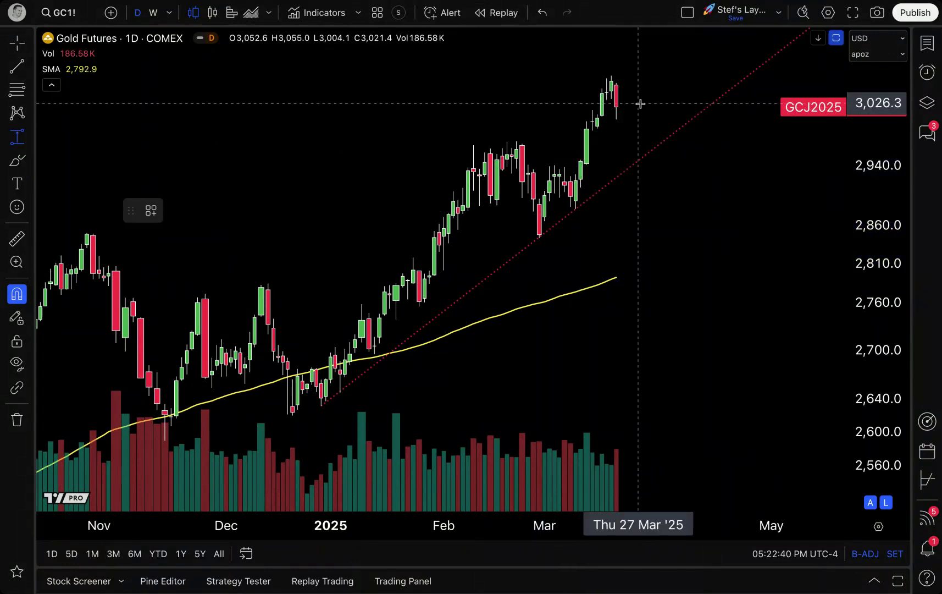
pyautogui.click(627, 107)
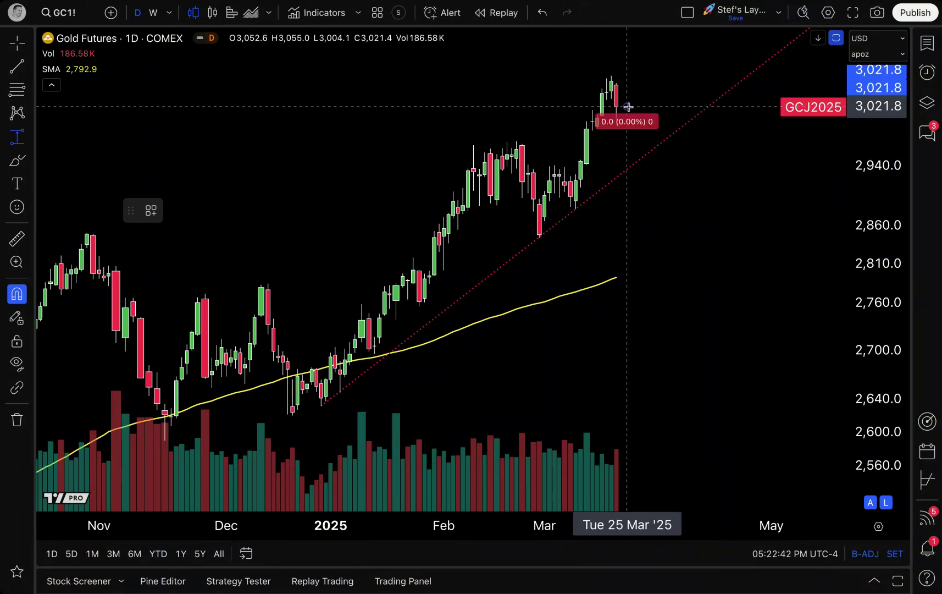
pyautogui.click(618, 275)
pyautogui.click(675, 332)
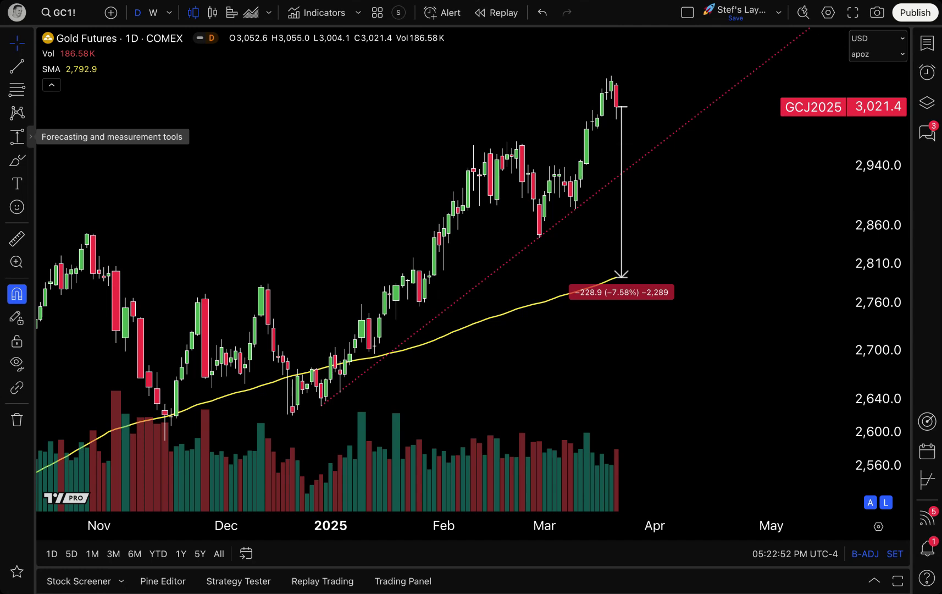
# Step: Brush a wavy path from the last candle's close forward into April, dropping below the dotted trend line
pyautogui.click(31, 136)
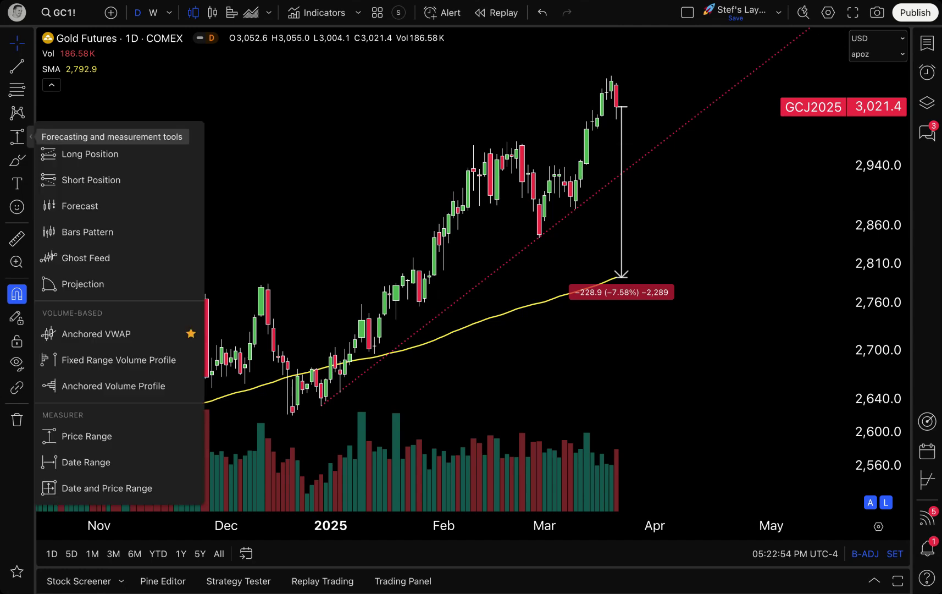
pyautogui.click(86, 180)
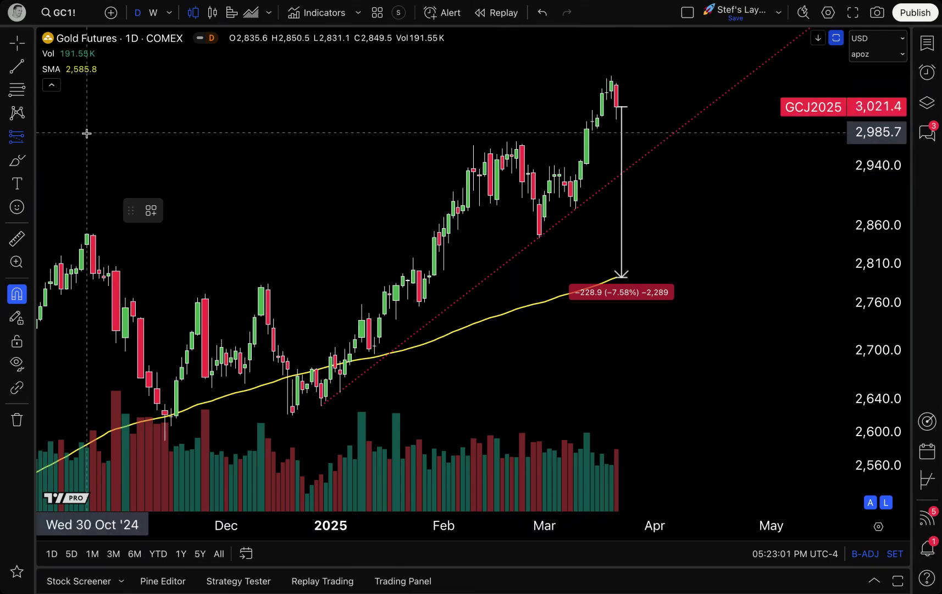
pyautogui.click(18, 161)
pyautogui.moveTo(617, 107)
pyautogui.mouseDown()
pyautogui.moveTo(627, 122)
pyautogui.moveTo(638, 107)
pyautogui.moveTo(660, 125)
pyautogui.moveTo(684, 120)
pyautogui.moveTo(688, 156)
pyautogui.moveTo(693, 145)
pyautogui.mouseUp()
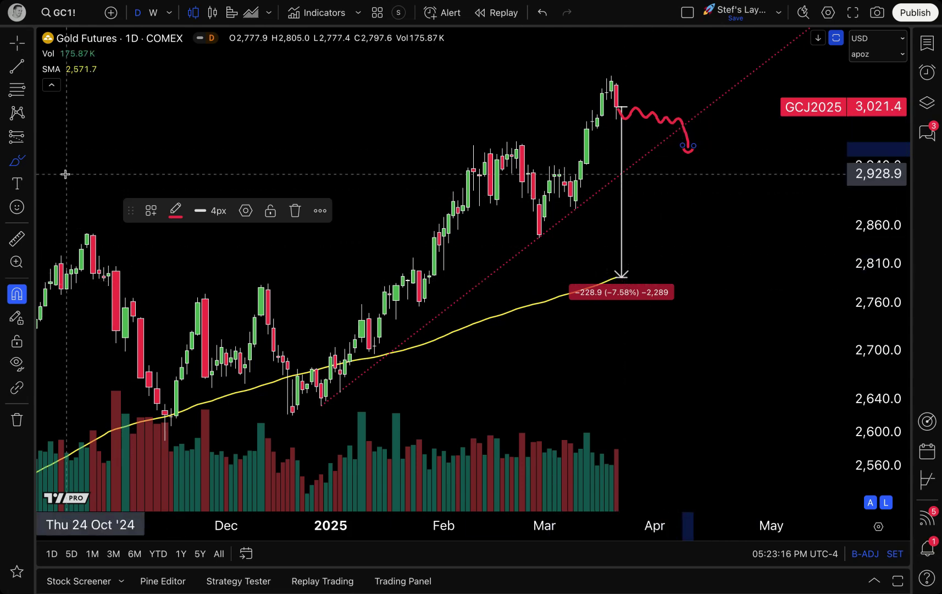
# Step: Place a short position on 17 Mar '25 with entry at 2,991.4, stop at 3,010.9 and target near the SMA at about 2,785.4
pyautogui.click(31, 140)
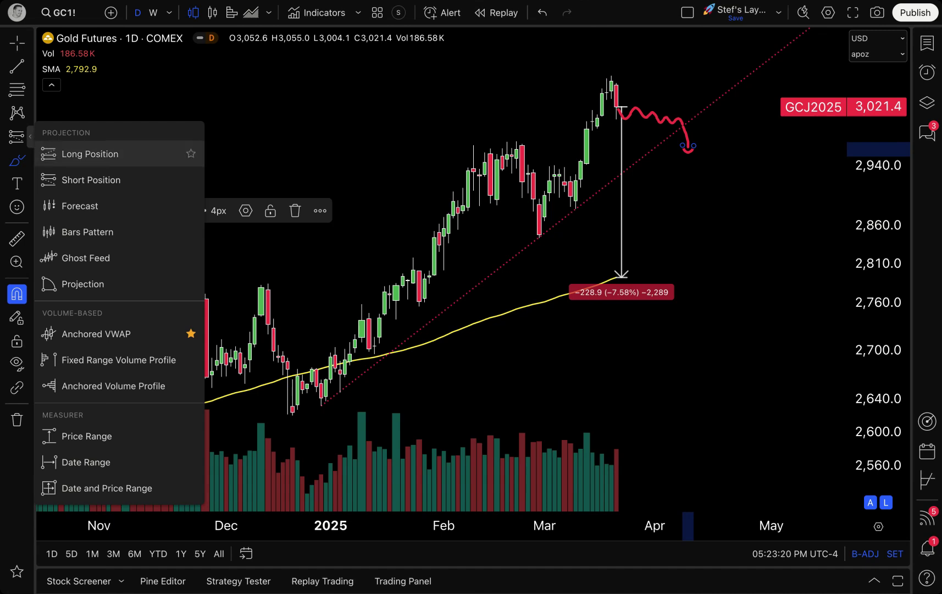
pyautogui.click(101, 180)
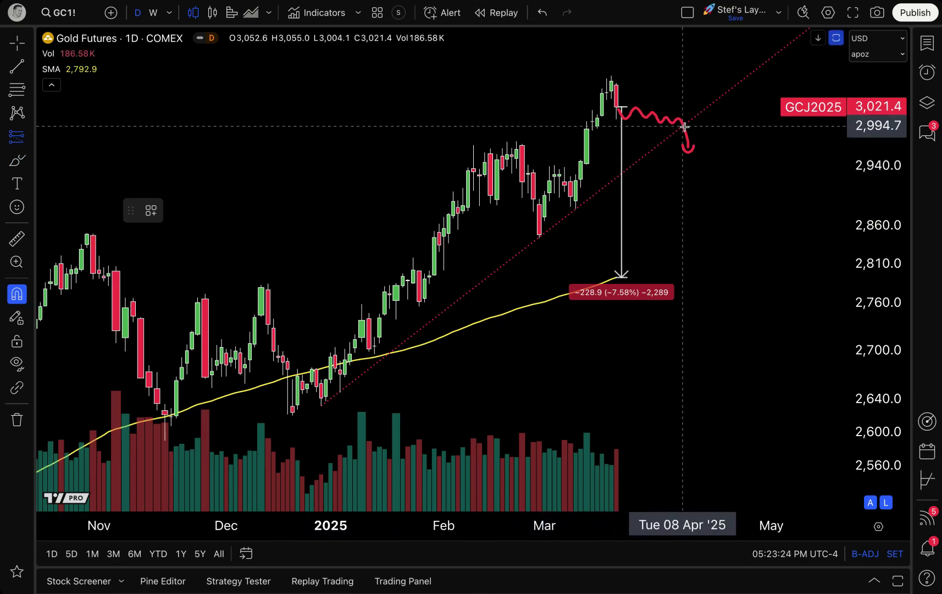
pyautogui.click(598, 129)
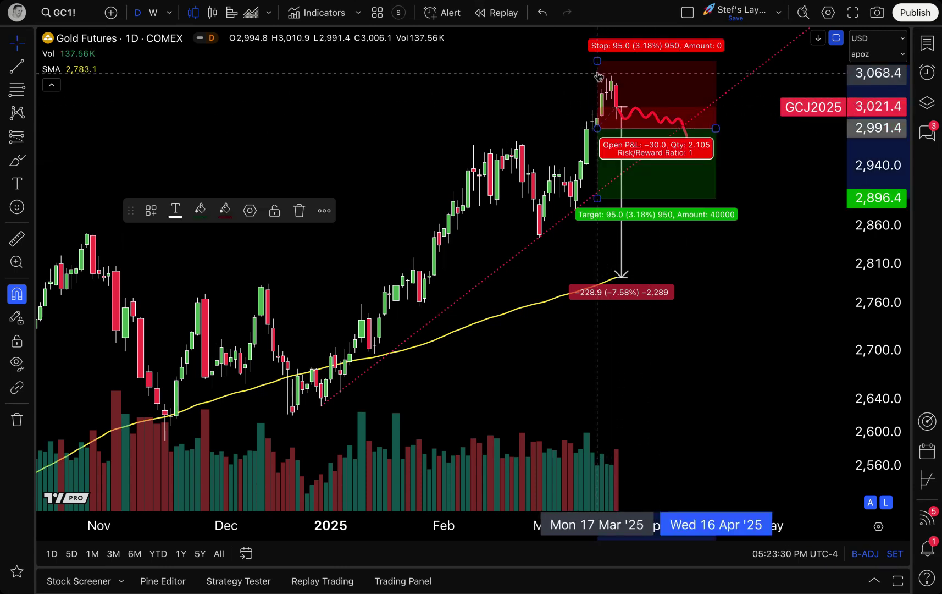
pyautogui.moveTo(598, 61); pyautogui.dragTo(598, 114)
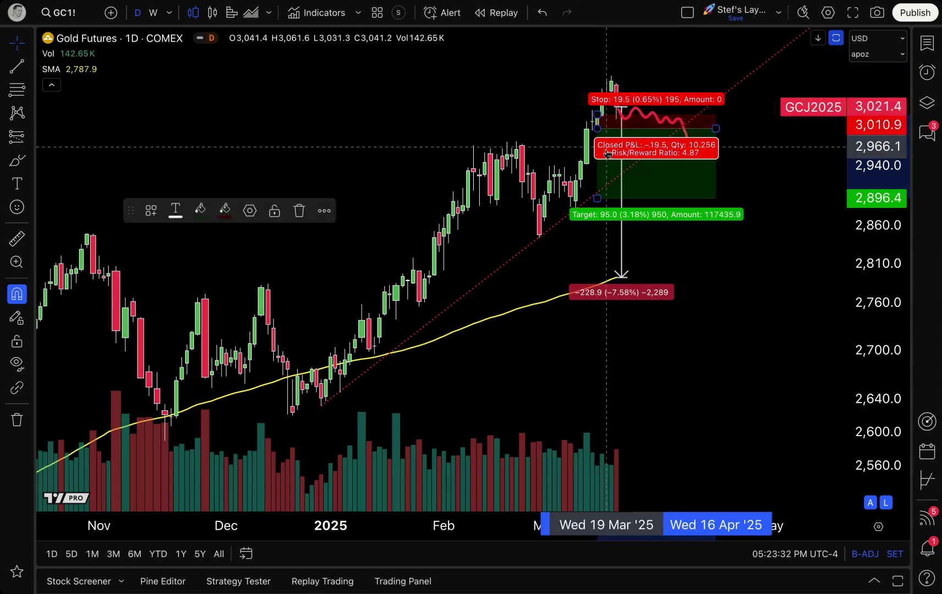
pyautogui.moveTo(598, 198); pyautogui.dragTo(600, 276)
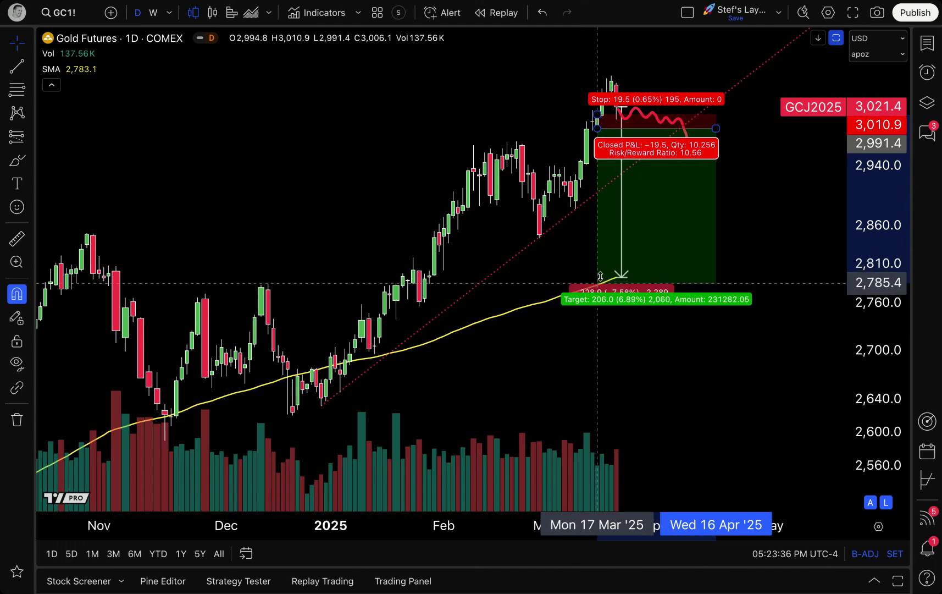
# Step: Raise the short position's stop to the recent swing high at 3,061.6
pyautogui.click(838, 262)
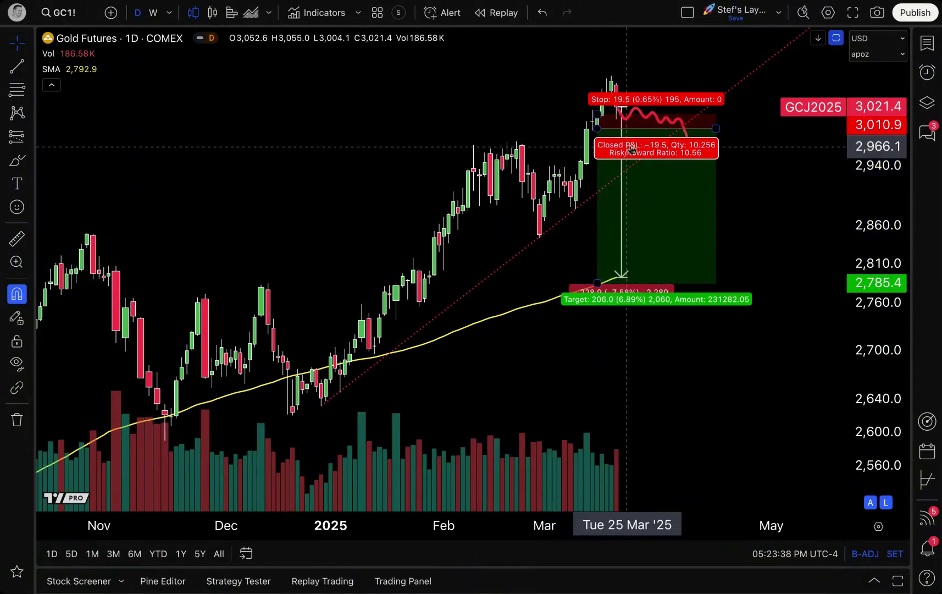
pyautogui.moveTo(637, 167)
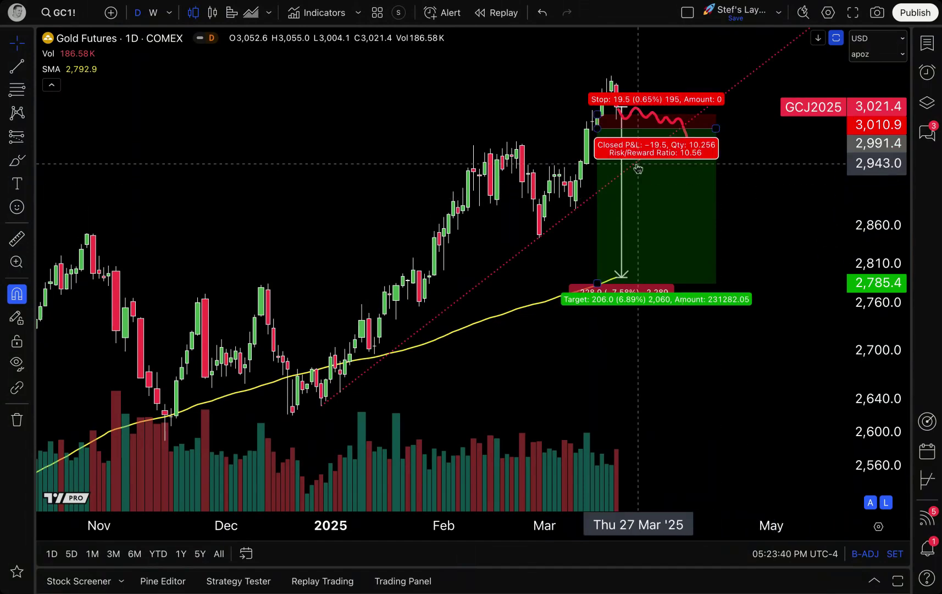
pyautogui.click(598, 114)
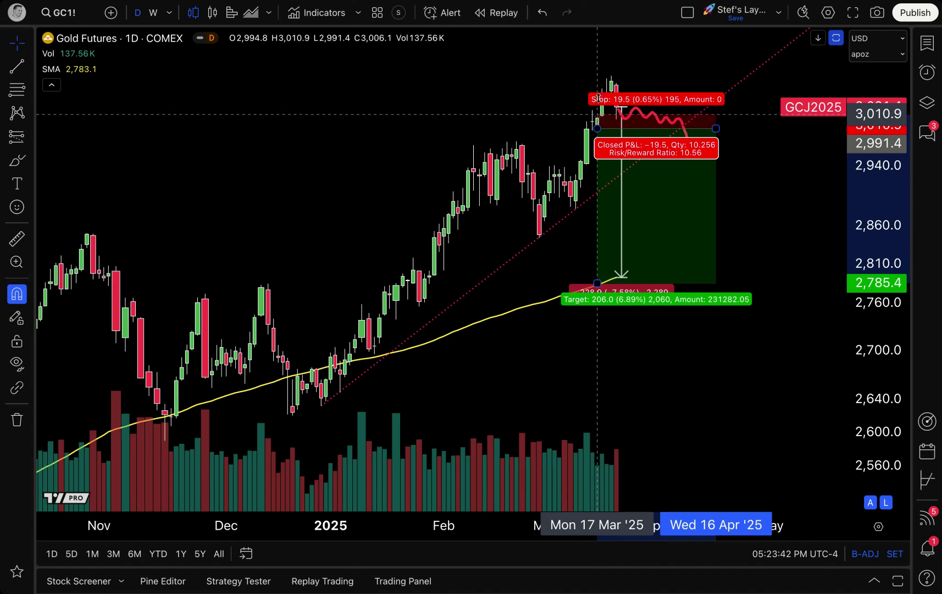
pyautogui.moveTo(599, 98); pyautogui.dragTo(607, 67)
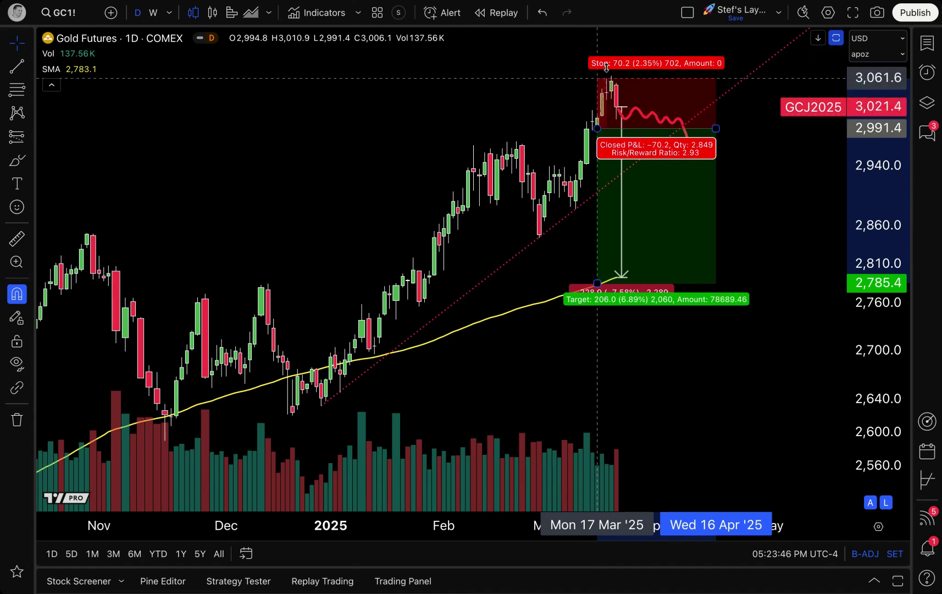
pyautogui.click(572, 95)
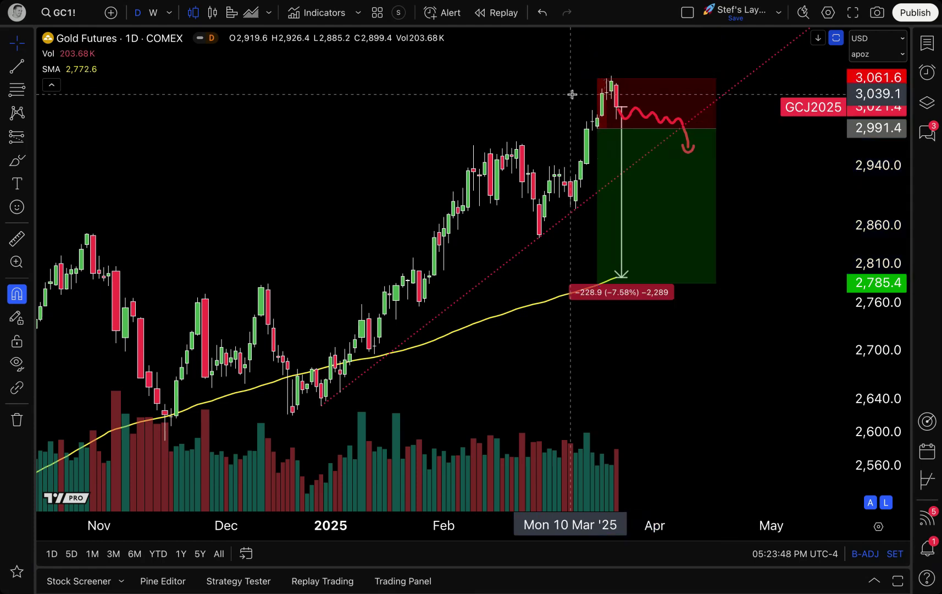
pyautogui.click(623, 98)
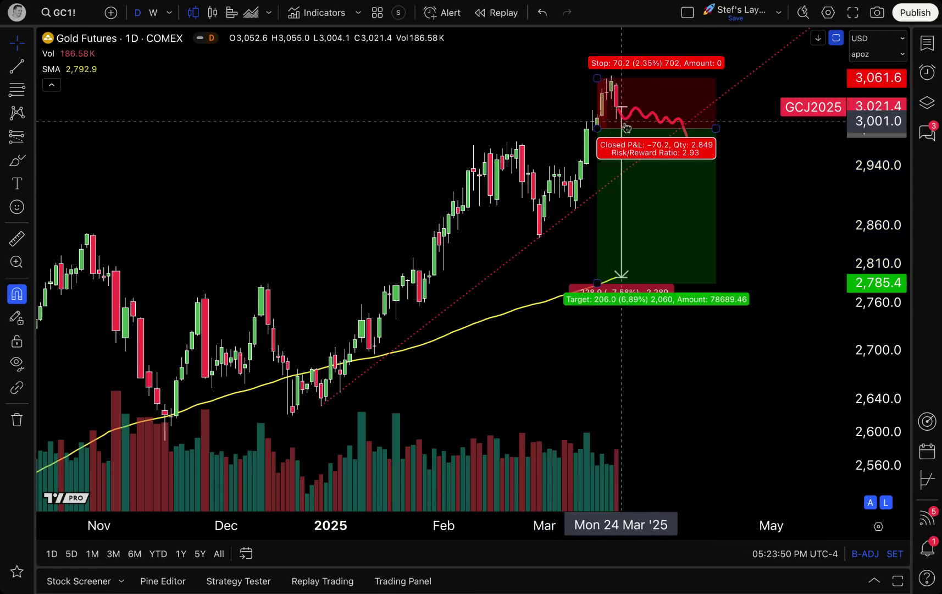
pyautogui.click(620, 275)
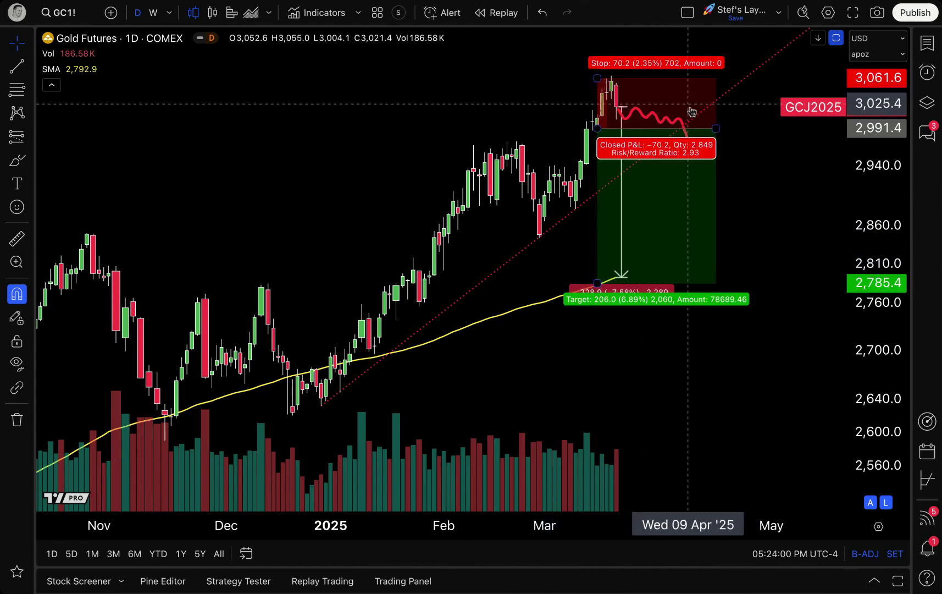
# Step: Raise the short position's target to 2,955.4 and delete the position
pyautogui.moveTo(598, 283); pyautogui.dragTo(616, 163)
pyautogui.moveTo(622, 141); pyautogui.dragTo(622, 155)
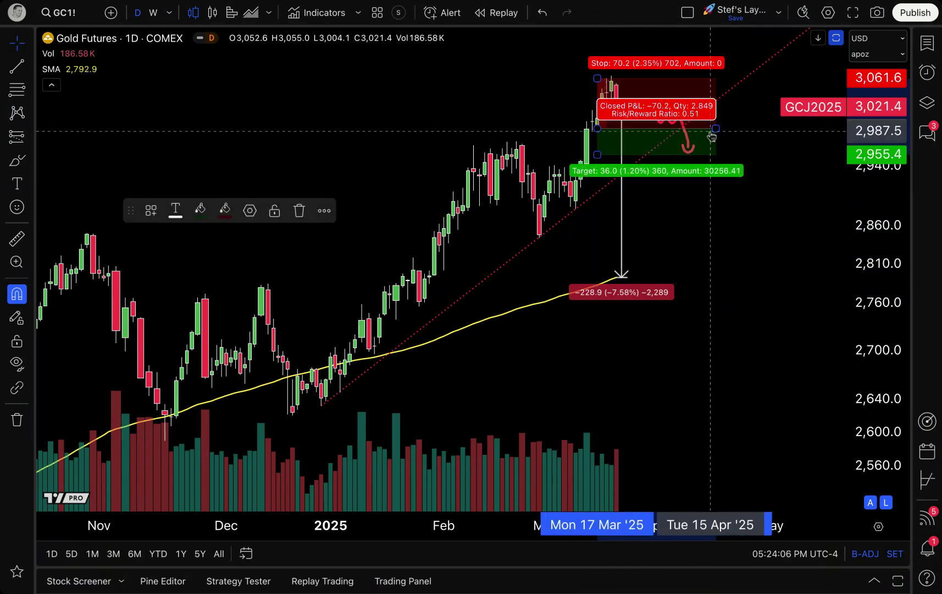
pyautogui.press('Delete')
# Step: Delete the brushed wavy path and the downward arrow strokes at its end
pyautogui.click(663, 125)
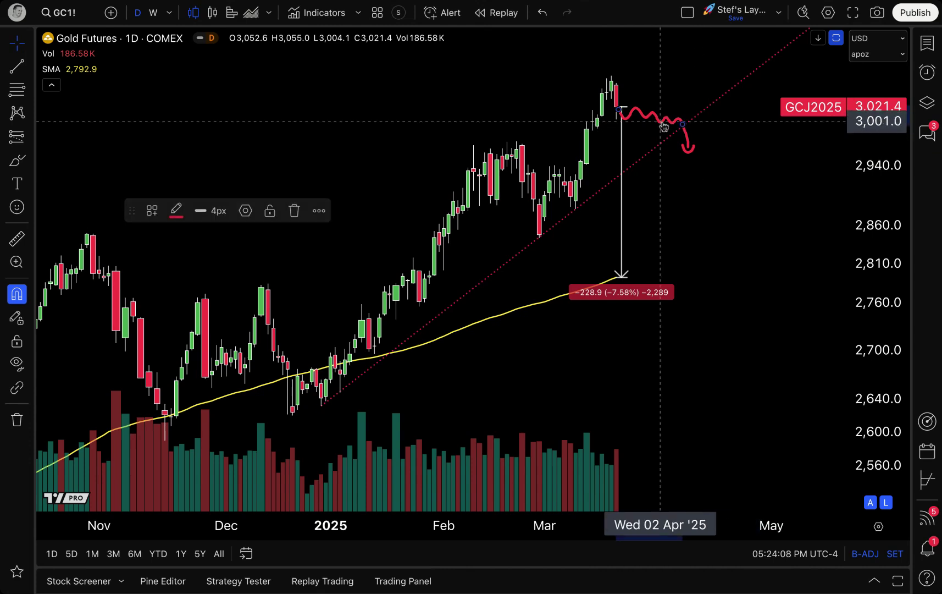
pyautogui.press('Delete')
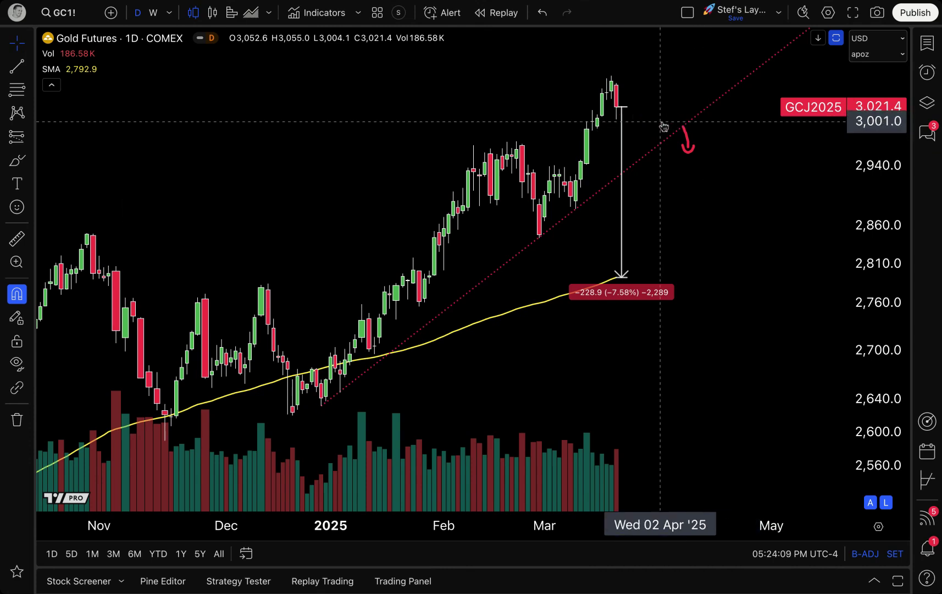
pyautogui.click(687, 152)
pyautogui.moveTo(688, 151); pyautogui.dragTo(690, 139)
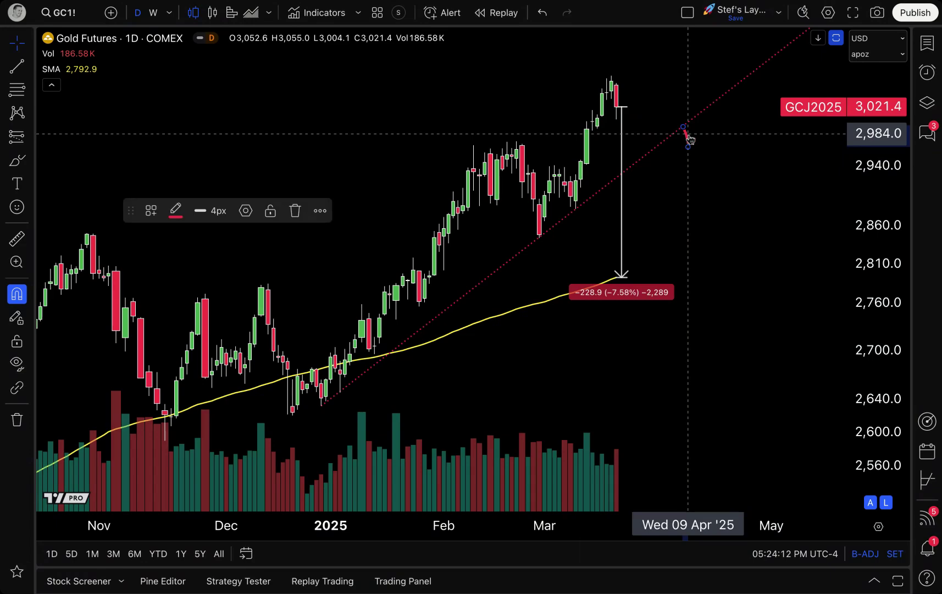
pyautogui.press('Delete')
# Step: Shorten the price range beside the last candle to end at 2,935.1 near the dotted trend line, and delete it
pyautogui.click(622, 273)
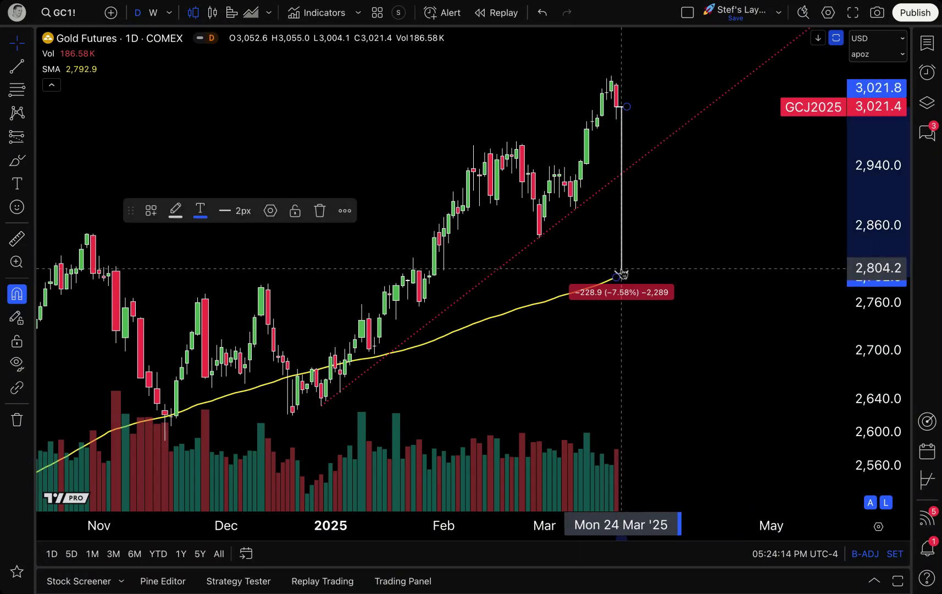
pyautogui.moveTo(620, 275); pyautogui.dragTo(623, 170)
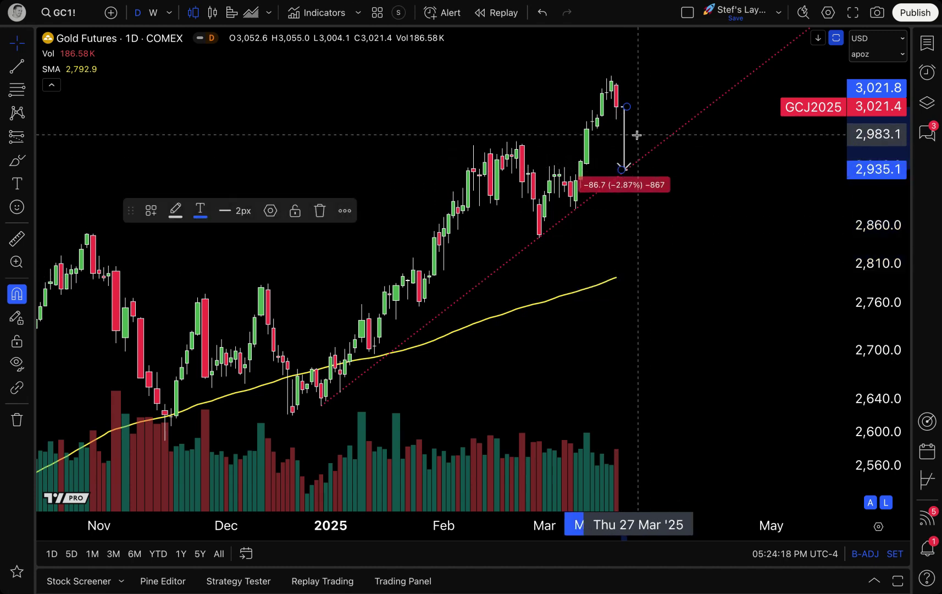
pyautogui.press('Delete')
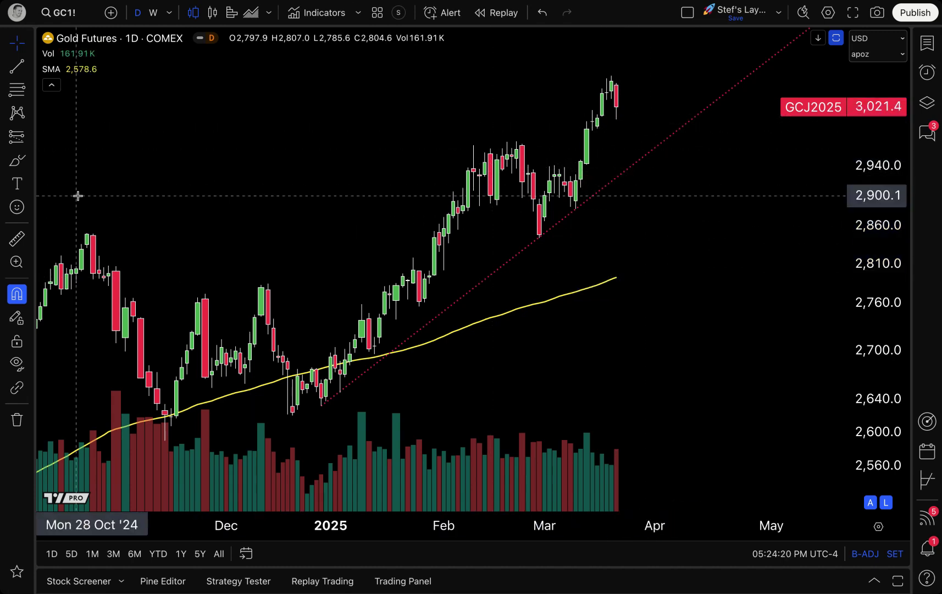
# Step: Switch the magnet mode to Strong Magnet
pyautogui.scroll(5, 272, 227)
pyautogui.hscroll(-3, 338, 276)
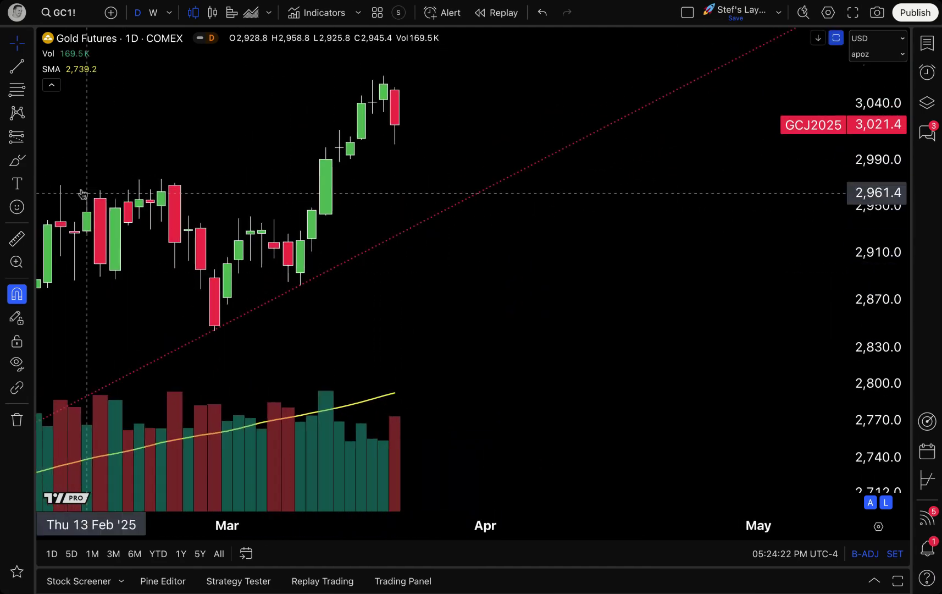
pyautogui.click(31, 134)
pyautogui.press('Escape')
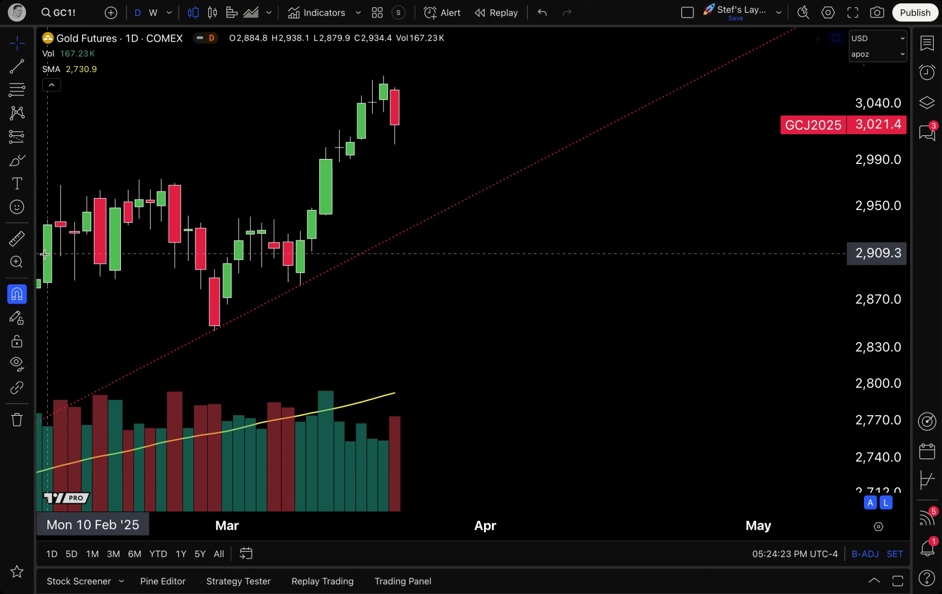
pyautogui.click(32, 301)
pyautogui.click(72, 322)
pyautogui.click(30, 296)
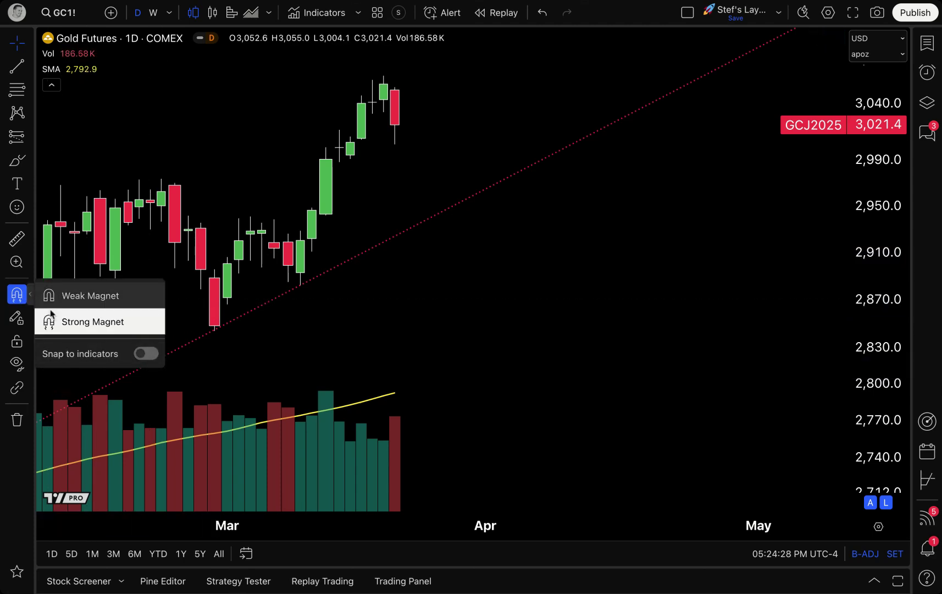
pyautogui.click(32, 301)
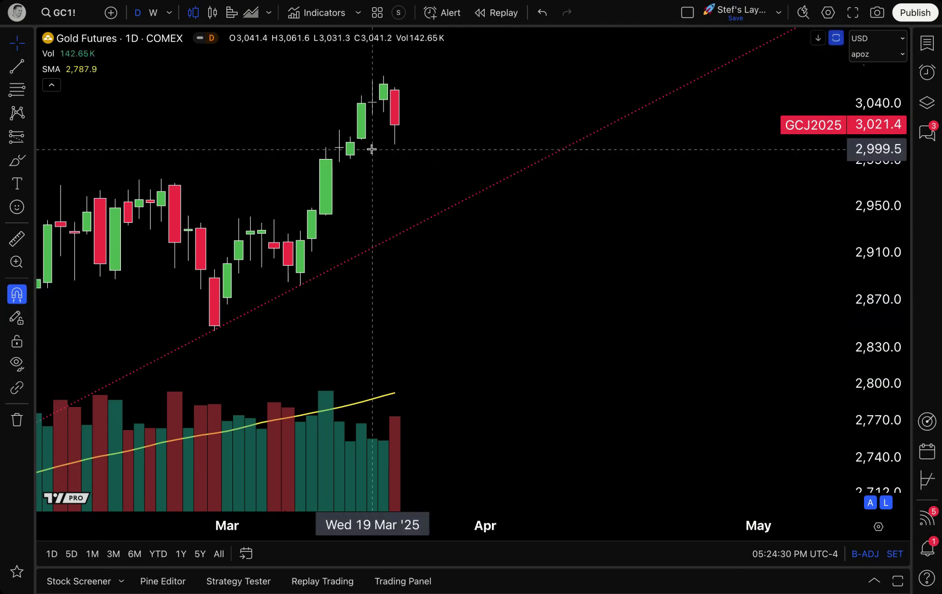
# Step: Place a short position on 21 Mar '25 with entry at 3,011.0, stop at 3,065.2 and target at 2,928.8 by the dotted trend line
pyautogui.click(30, 139)
pyautogui.click(91, 180)
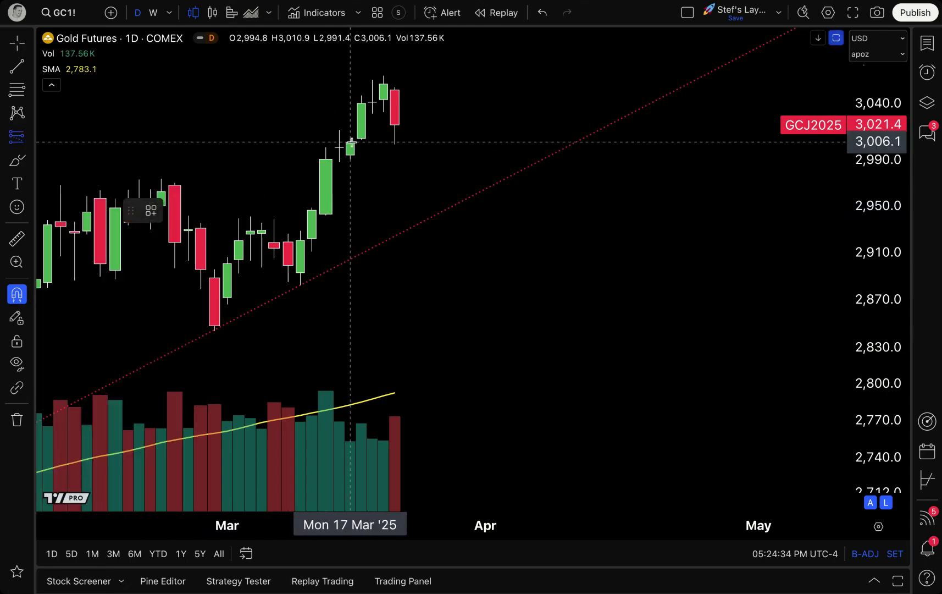
pyautogui.click(396, 127)
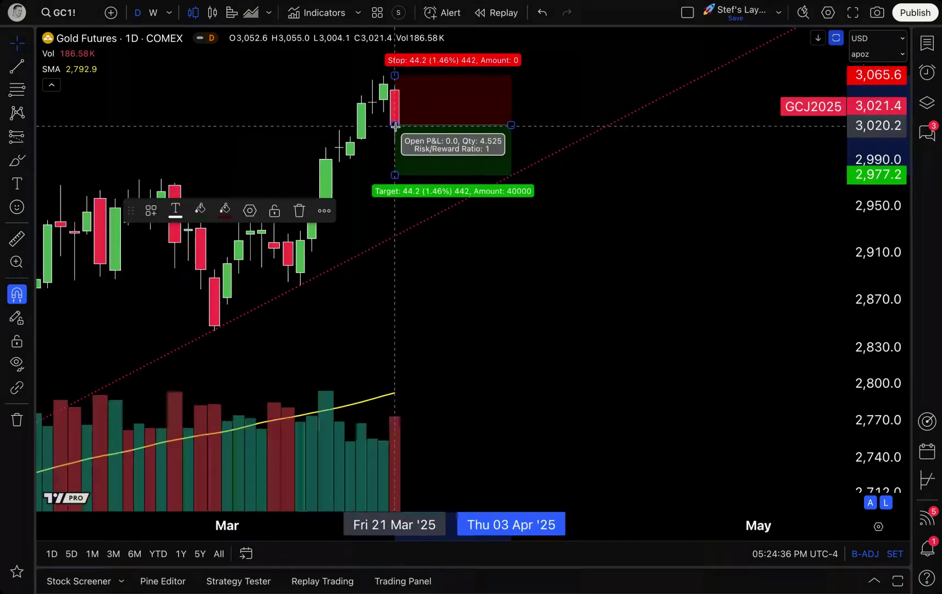
pyautogui.moveTo(395, 174); pyautogui.dragTo(396, 187)
pyautogui.moveTo(394, 144)
pyautogui.mouseDown()
pyautogui.moveTo(394, 152)
pyautogui.moveTo(391, 121)
pyautogui.moveTo(395, 301)
pyautogui.moveTo(394, 230)
pyautogui.moveTo(405, 231)
pyautogui.mouseUp()
pyautogui.moveTo(395, 87); pyautogui.dragTo(376, 66)
pyautogui.click(583, 83)
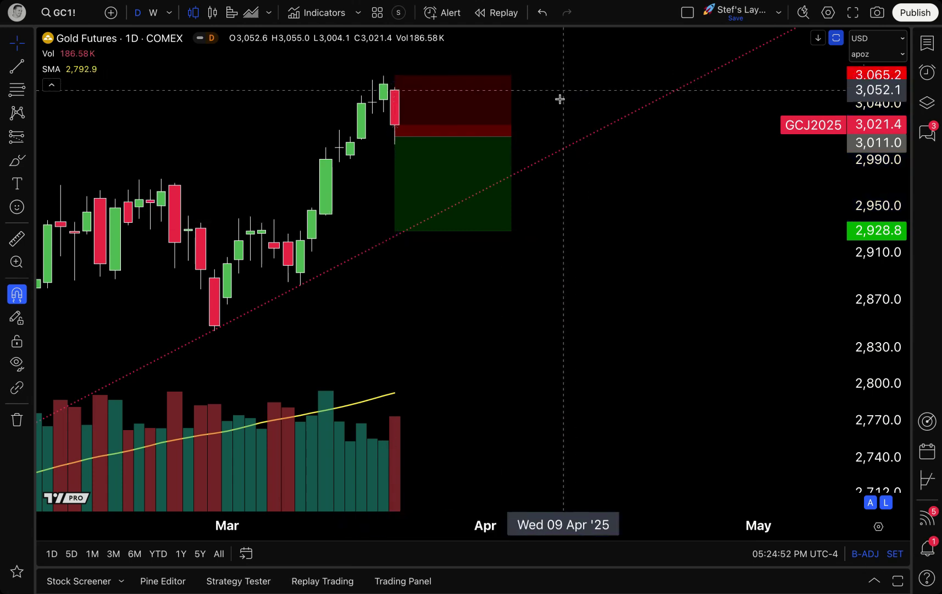
# Step: Select the short position and review the magnet's strength and indicator snapping options
pyautogui.click(449, 137)
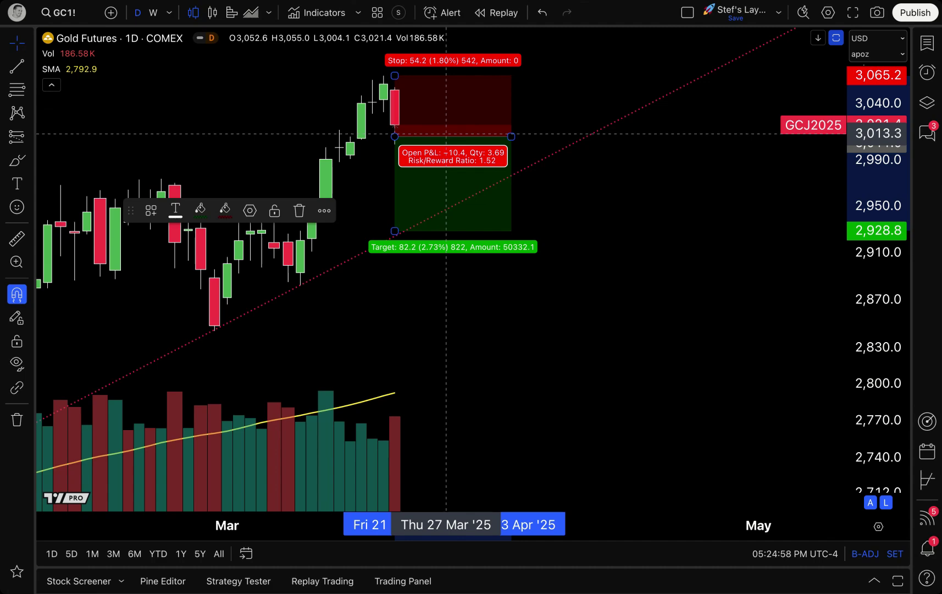
pyautogui.scroll(-3, 366, 326)
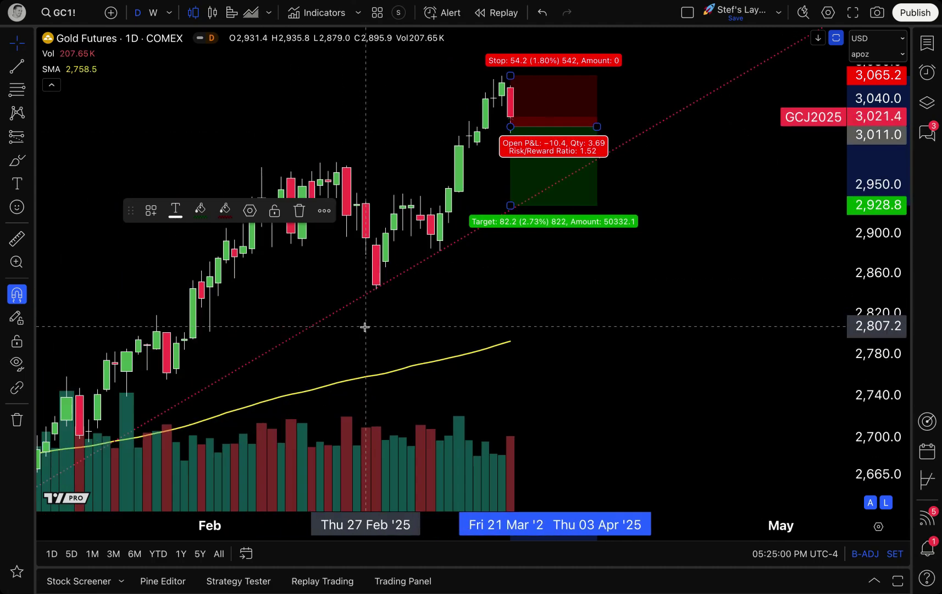
pyautogui.click(32, 297)
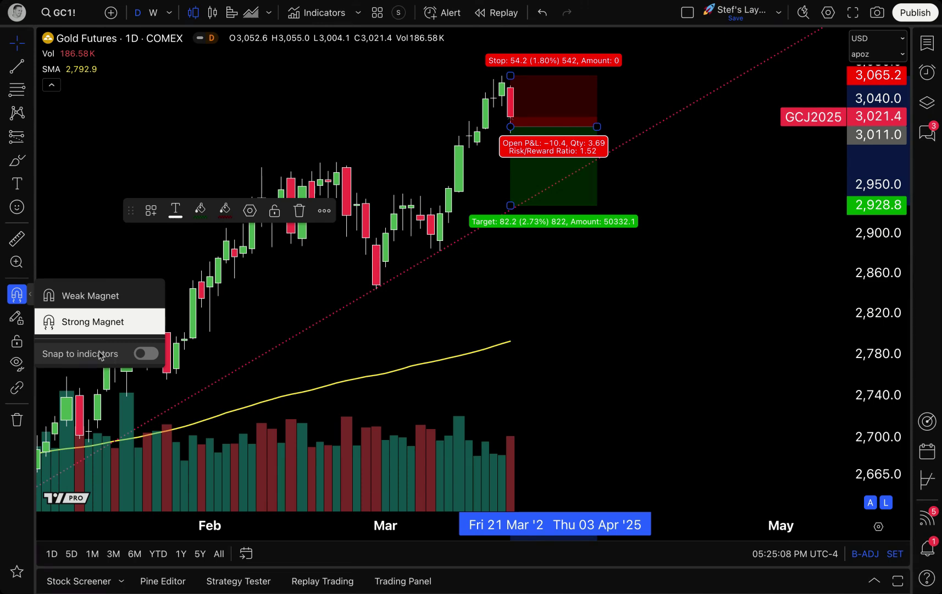
pyautogui.click(30, 297)
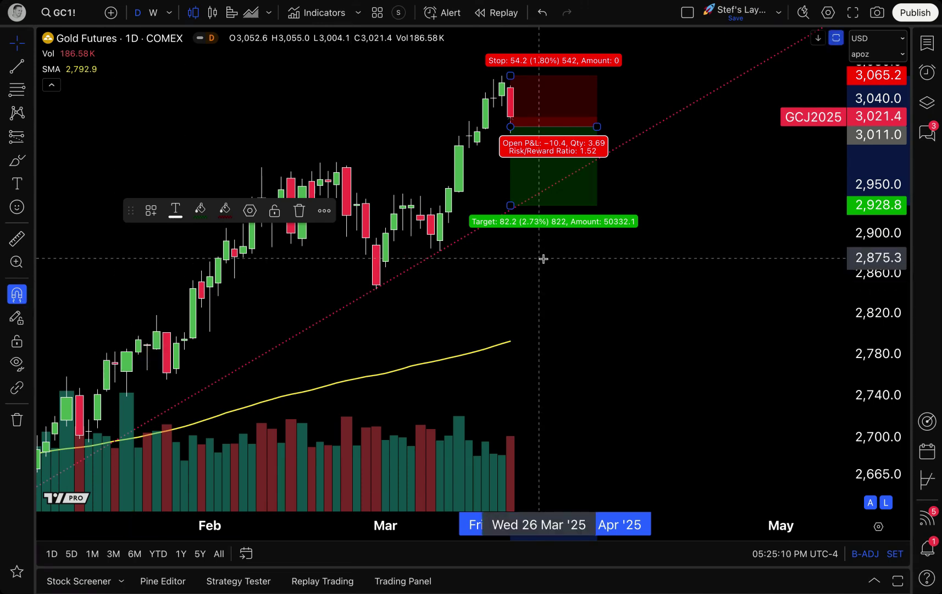